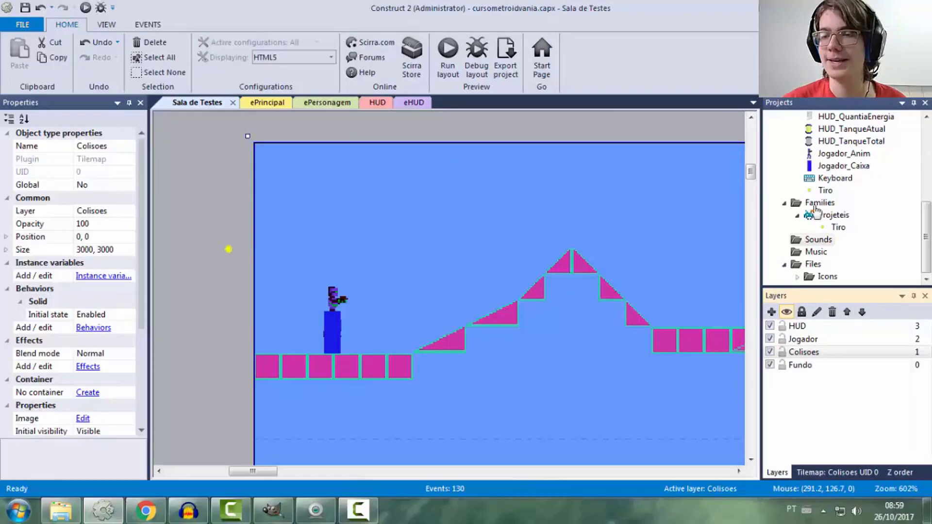
Import all audio files from the Sons folder of the course materials into the project's Sounds folder
{"action": "left_click", "coordinate": [821, 242]}
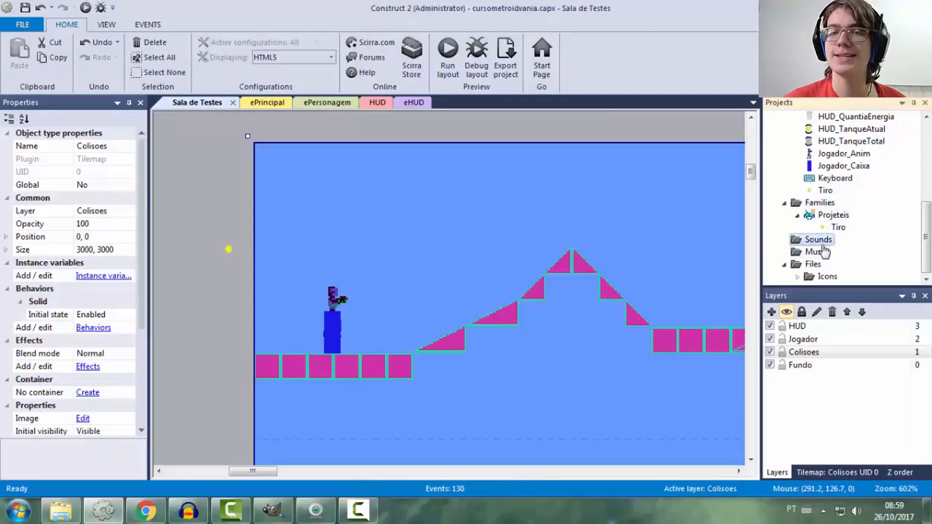
{"action": "right_click", "coordinate": [817, 242]}
{"action": "left_click", "coordinate": [852, 248]}
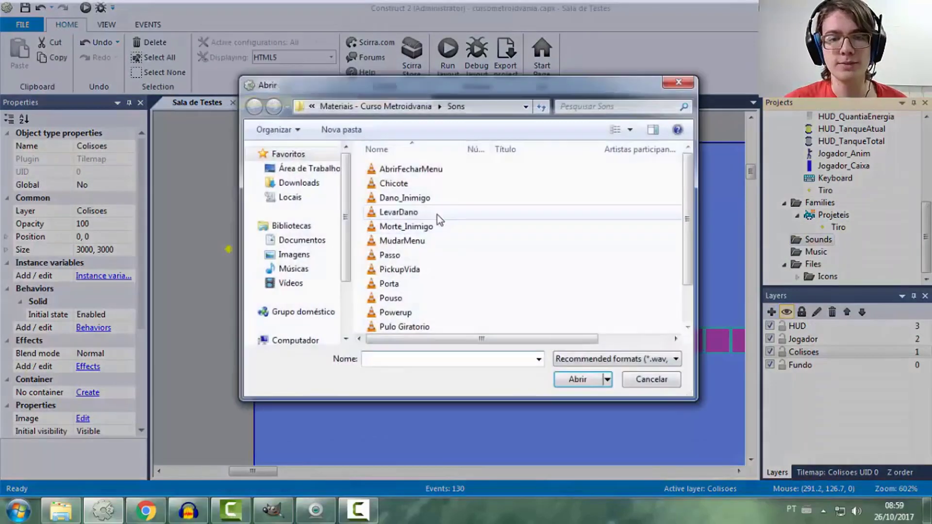
{"action": "left_click", "coordinate": [416, 170]}
{"action": "left_click", "coordinate": [399, 108]}
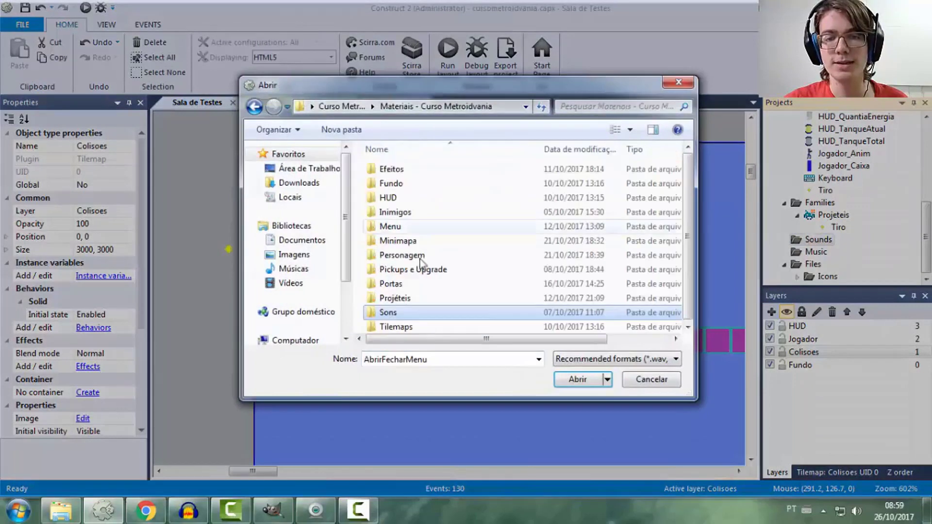
{"action": "double_click", "coordinate": [395, 313]}
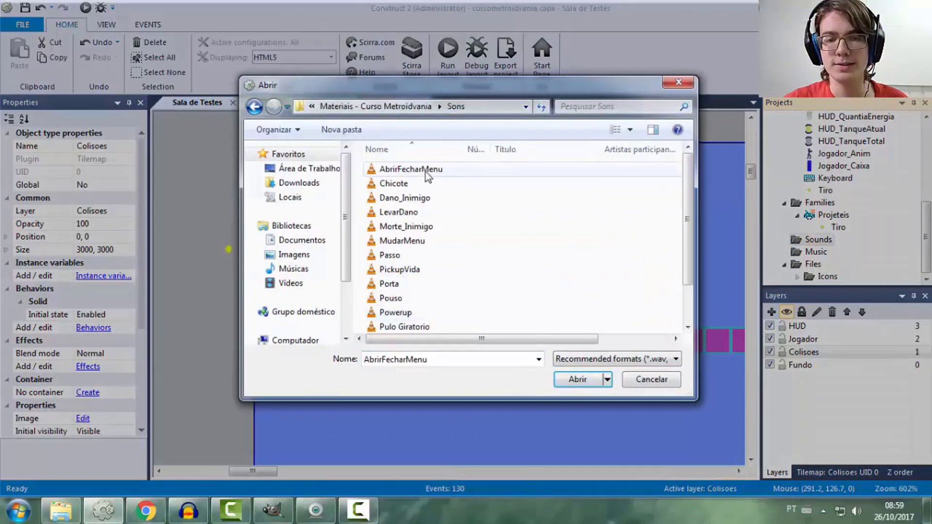
{"action": "scroll", "coordinate": [459, 170], "scroll_direction": "down", "scroll_amount": 1}
{"action": "key", "text": "ctrl+a"}
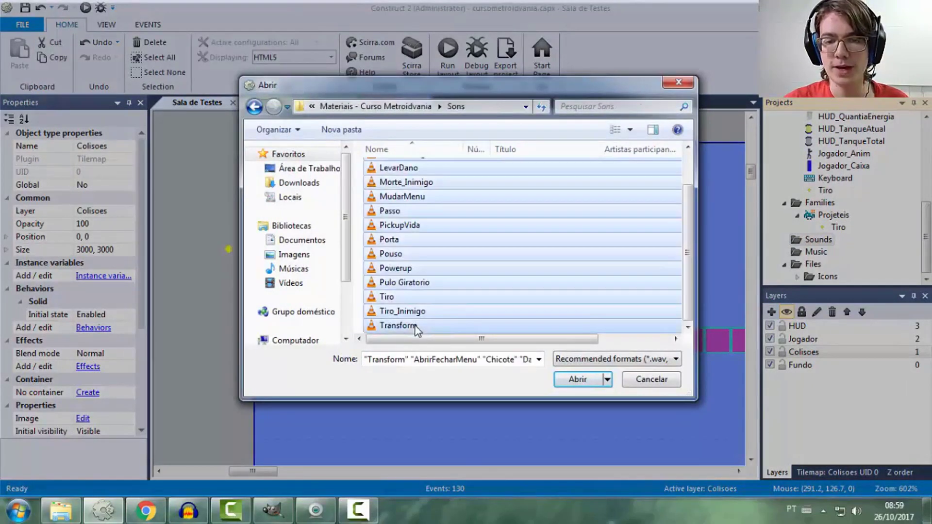
{"action": "left_click", "coordinate": [593, 380]}
{"action": "left_click", "coordinate": [538, 374]}
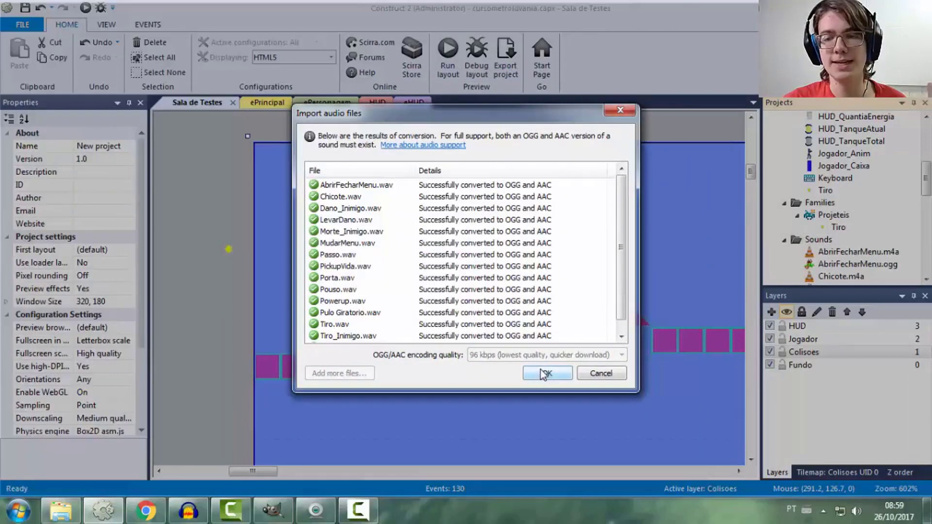
{"action": "left_click", "coordinate": [542, 374]}
Look through the imported sound files in the project, including the Passo, Pouso, Pulo Giratorio and Tiro sounds
{"action": "scroll", "coordinate": [847, 268], "scroll_direction": "down", "scroll_amount": 1}
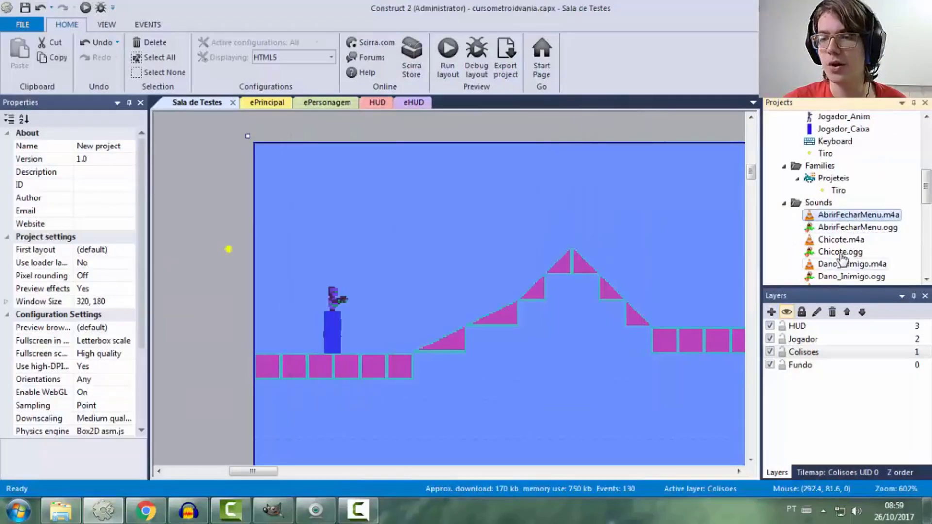
{"action": "left_click", "coordinate": [840, 243]}
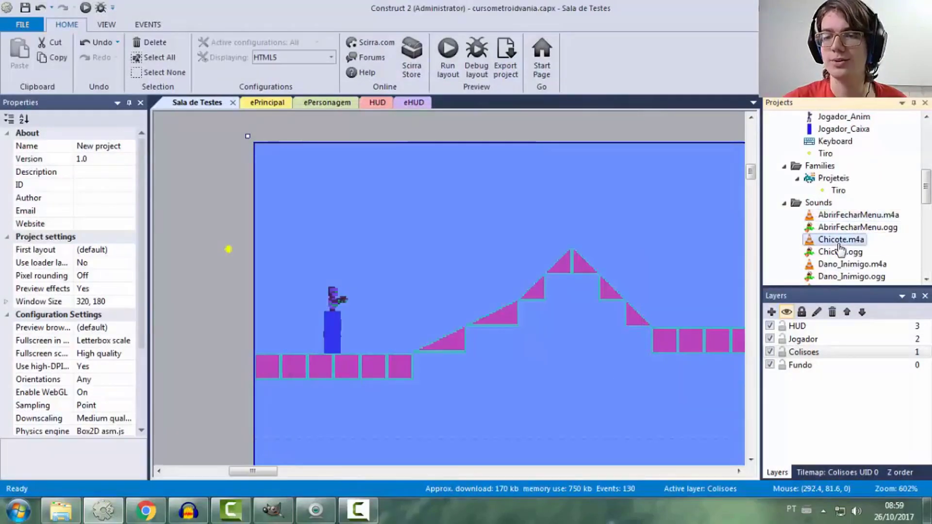
{"action": "left_click", "coordinate": [872, 265]}
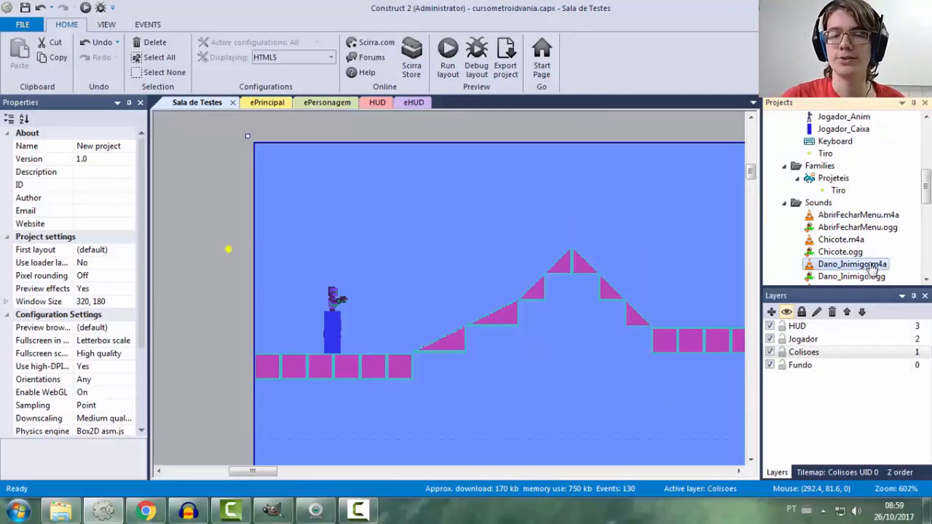
{"action": "scroll", "coordinate": [872, 266], "scroll_direction": "down", "scroll_amount": 1}
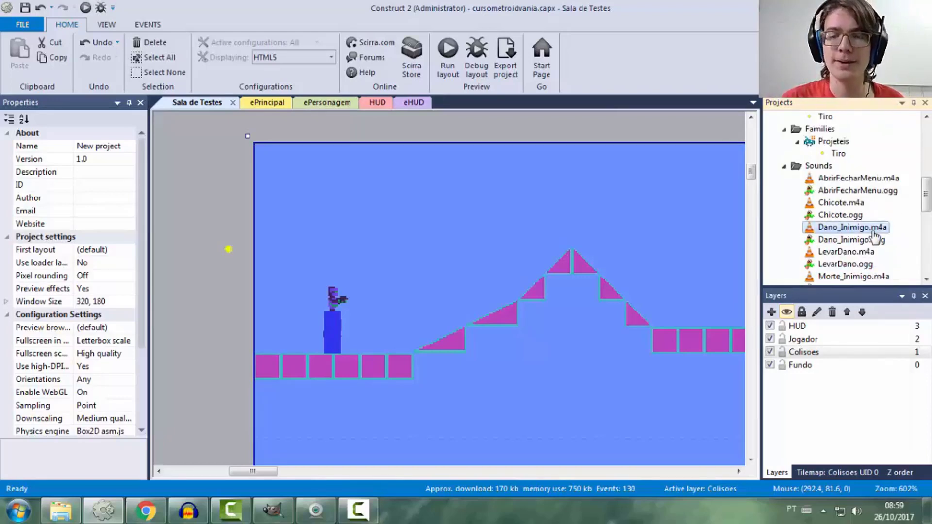
{"action": "scroll", "coordinate": [874, 236], "scroll_direction": "down", "scroll_amount": 1}
{"action": "scroll", "coordinate": [874, 236], "scroll_direction": "down", "scroll_amount": 1}
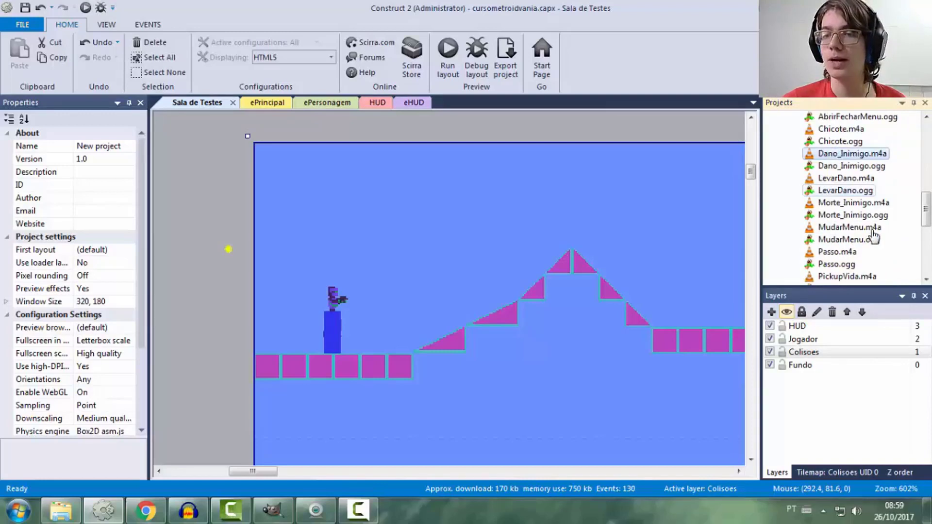
{"action": "scroll", "coordinate": [873, 236], "scroll_direction": "up", "scroll_amount": 1}
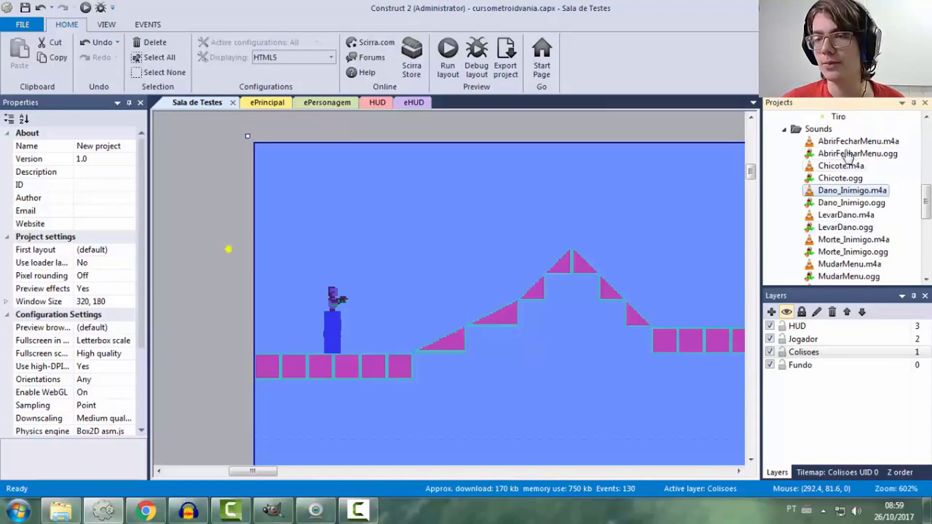
{"action": "left_click", "coordinate": [857, 141]}
{"action": "left_click", "coordinate": [857, 153]}
{"action": "scroll", "coordinate": [867, 168], "scroll_direction": "down", "scroll_amount": 1}
{"action": "scroll", "coordinate": [861, 179], "scroll_direction": "down", "scroll_amount": 1}
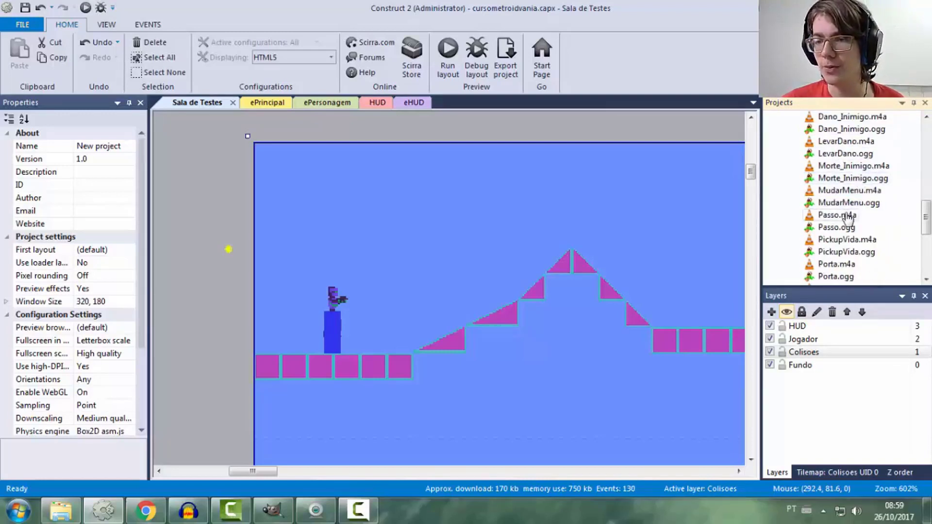
{"action": "left_click", "coordinate": [835, 215]}
{"action": "scroll", "coordinate": [846, 226], "scroll_direction": "down", "scroll_amount": 1}
{"action": "scroll", "coordinate": [846, 213], "scroll_direction": "down", "scroll_amount": 1}
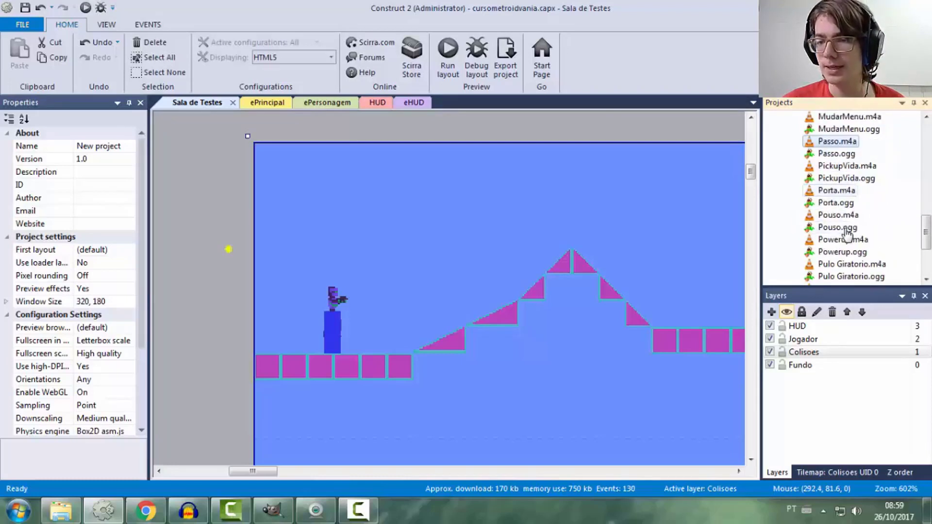
{"action": "scroll", "coordinate": [850, 206], "scroll_direction": "down", "scroll_amount": 1}
{"action": "left_click", "coordinate": [842, 179]}
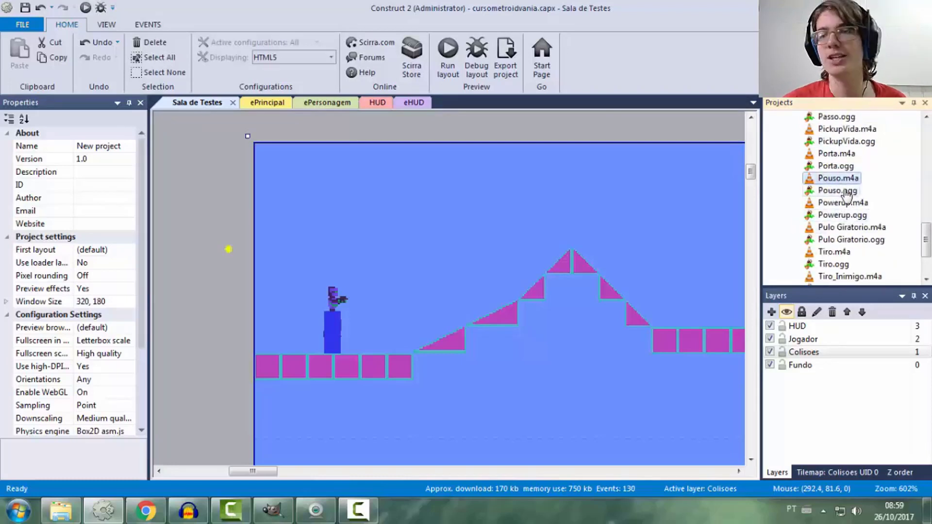
{"action": "scroll", "coordinate": [874, 190], "scroll_direction": "down", "scroll_amount": 1}
{"action": "left_click", "coordinate": [873, 190]}
{"action": "left_click", "coordinate": [857, 203]}
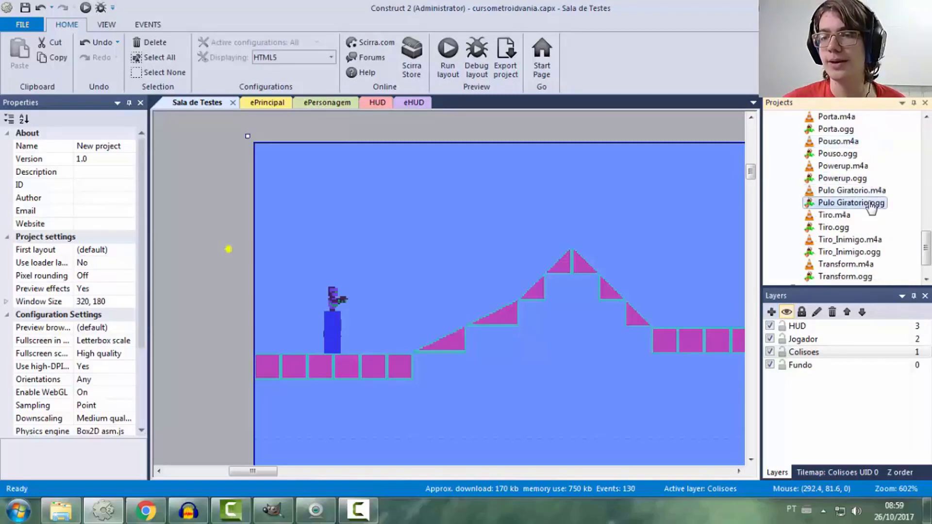
{"action": "left_click", "coordinate": [841, 217]}
{"action": "scroll", "coordinate": [844, 220], "scroll_direction": "down", "scroll_amount": 1}
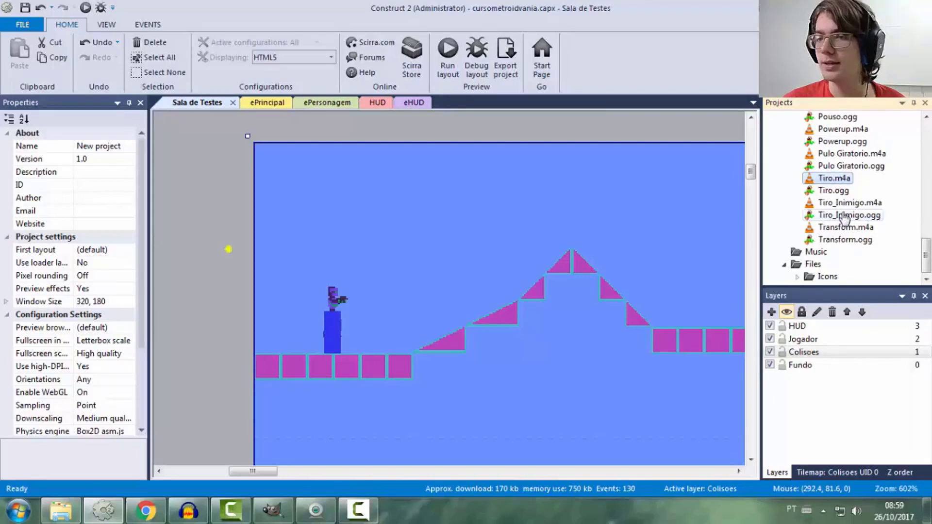
{"action": "scroll", "coordinate": [846, 216], "scroll_direction": "up", "scroll_amount": 3}
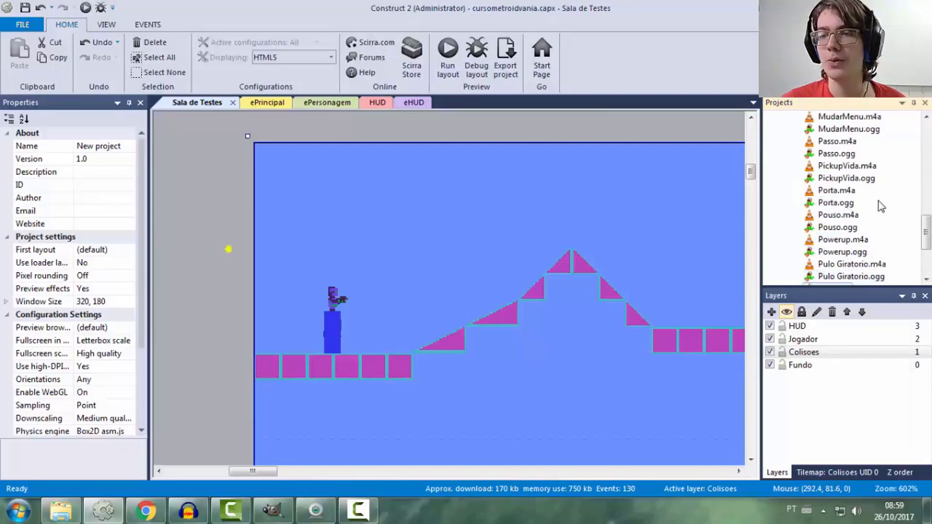
{"action": "scroll", "coordinate": [881, 207], "scroll_direction": "down", "scroll_amount": 1}
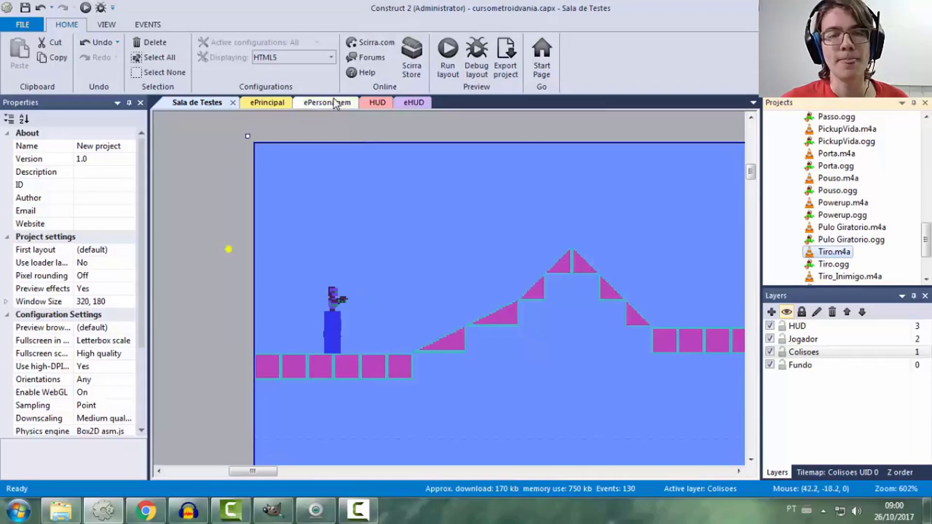
Open the Jogador_Anim sprite's animations and show the Walk_Normal animation
{"action": "left_click", "coordinate": [336, 281]}
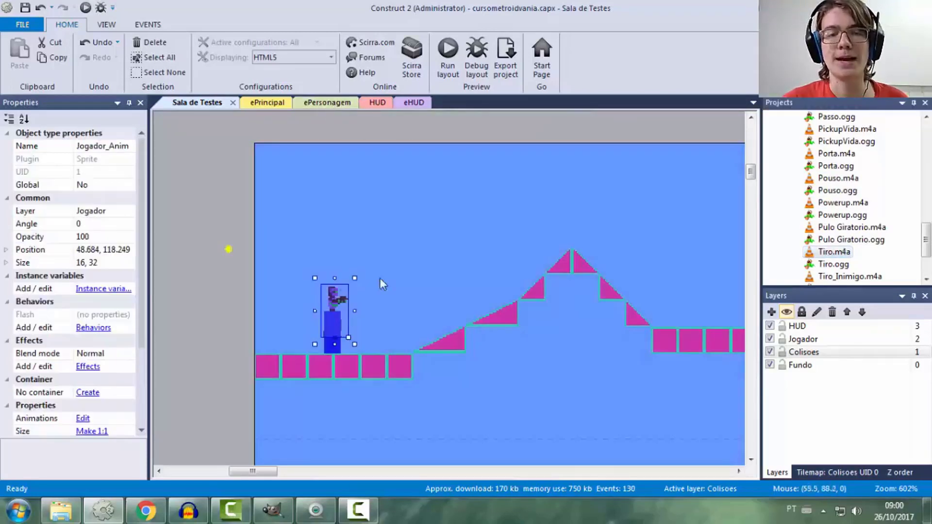
{"action": "double_click", "coordinate": [340, 300]}
{"action": "scroll", "coordinate": [540, 131], "scroll_direction": "up", "scroll_amount": 3, "text": "ctrl"}
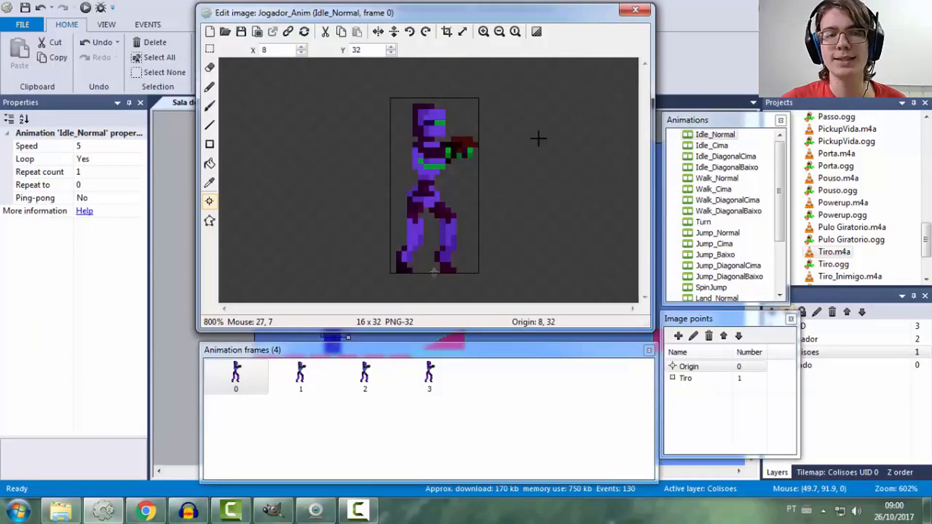
{"action": "left_click", "coordinate": [735, 179]}
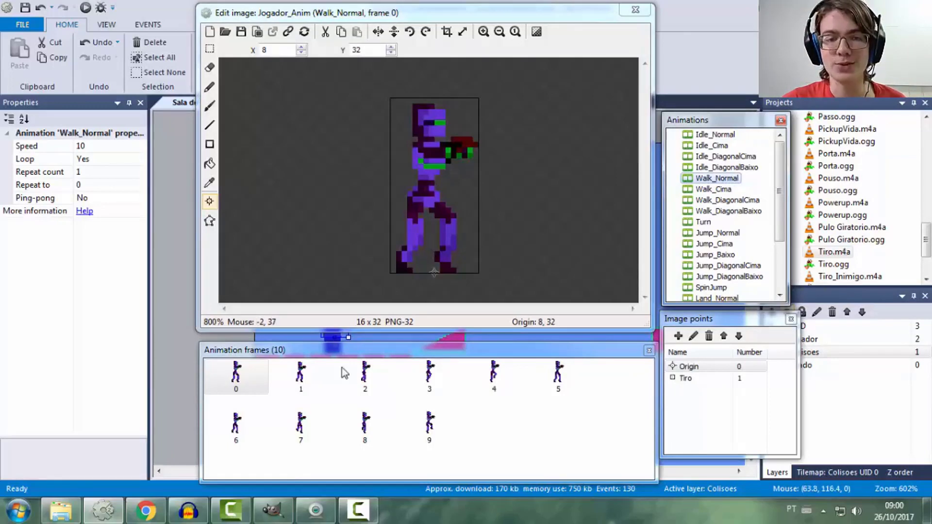
Examine the leg positions in frames 0 to 5 of the Walk_Normal animation
{"action": "left_click", "coordinate": [306, 379]}
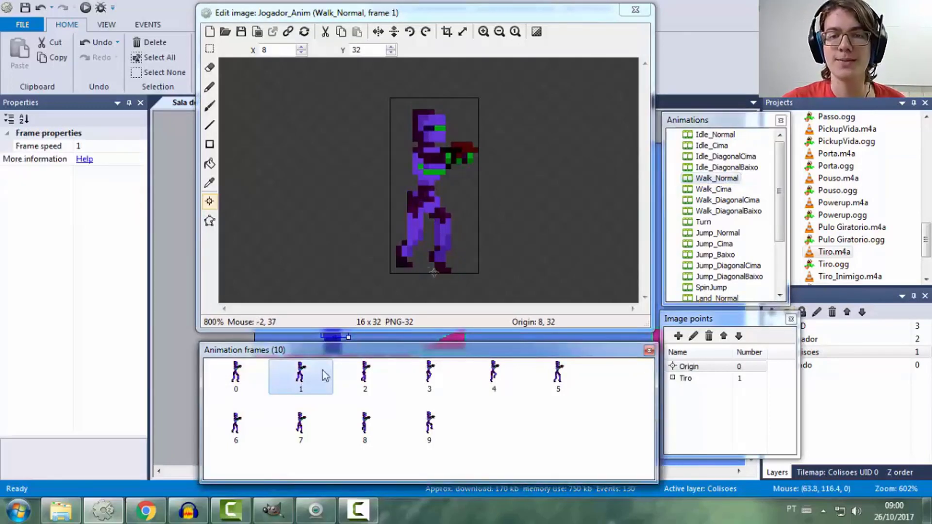
{"action": "left_click", "coordinate": [367, 376]}
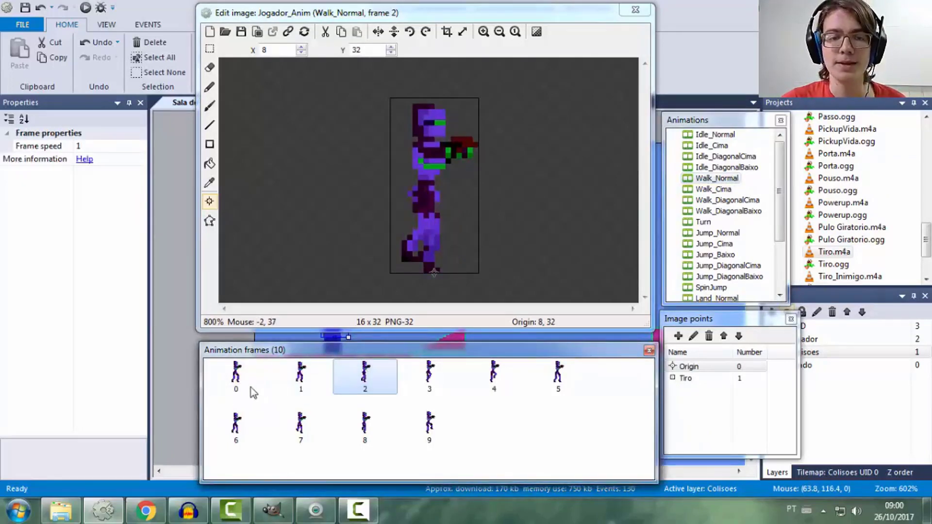
{"action": "left_click", "coordinate": [237, 375]}
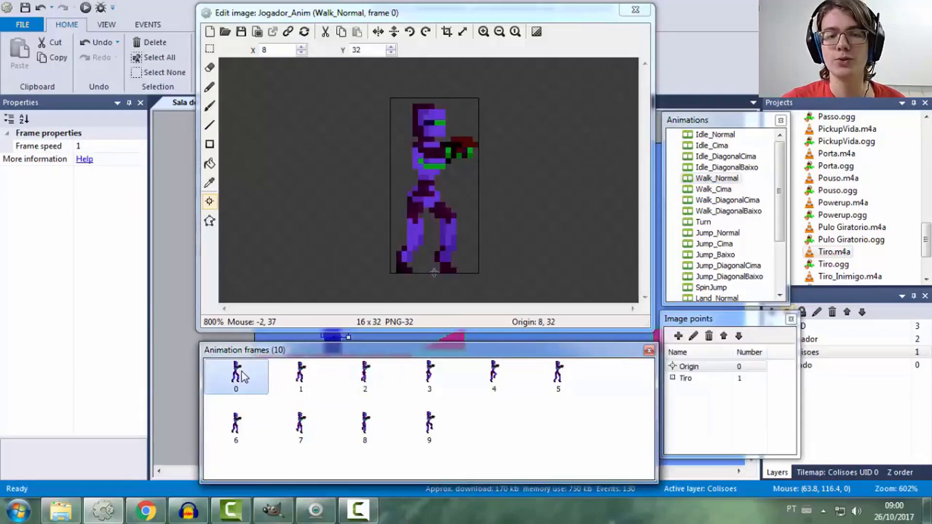
{"action": "left_click", "coordinate": [300, 373]}
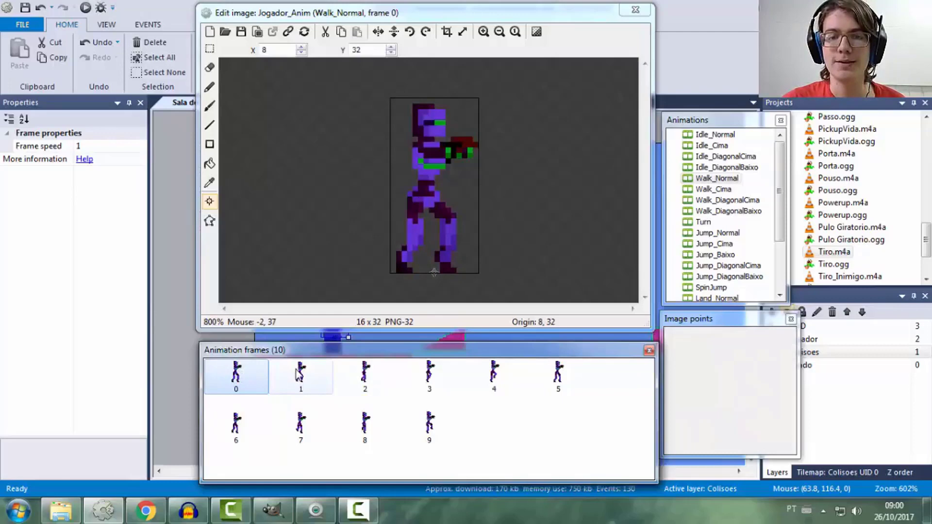
{"action": "left_click", "coordinate": [364, 374]}
{"action": "left_click", "coordinate": [440, 373]}
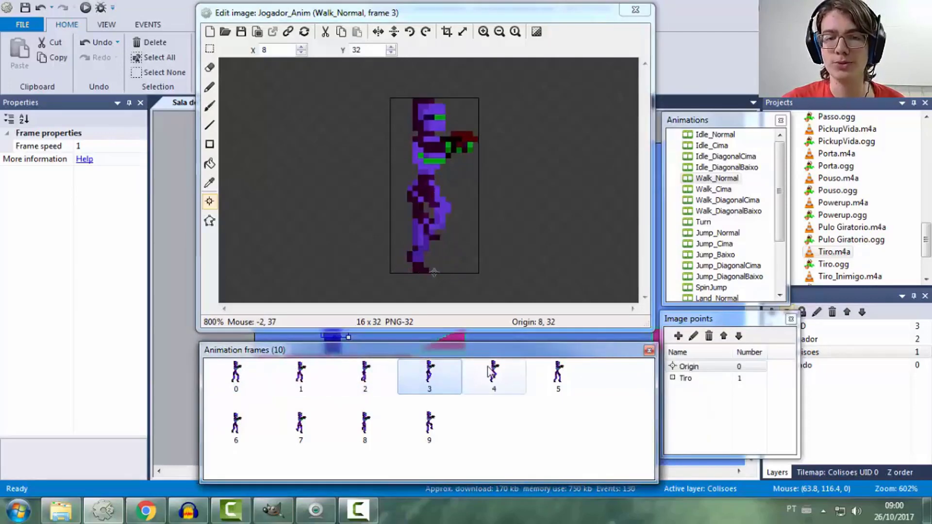
{"action": "left_click", "coordinate": [491, 378]}
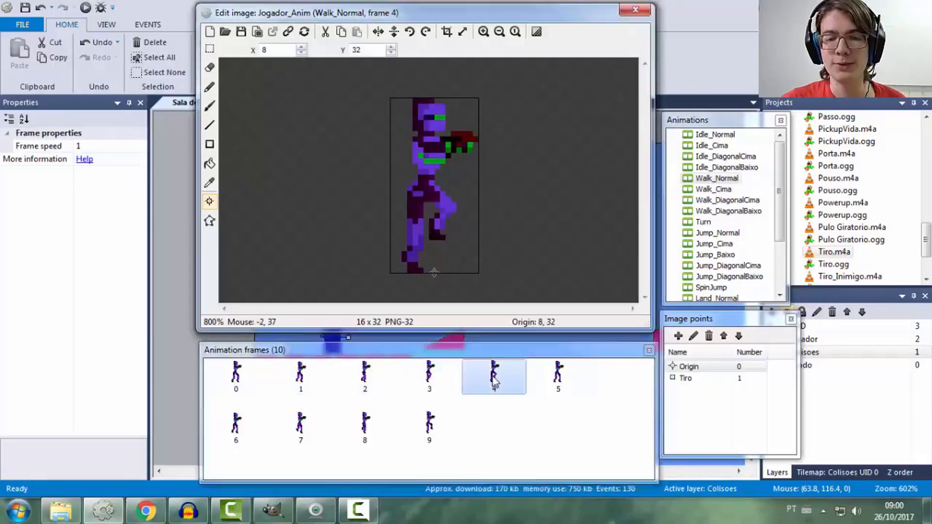
{"action": "left_click", "coordinate": [561, 373]}
Go through the whole Walk_Normal cycle from frame 0 to frame 9, checking the footsteps, and return to frame 0
{"action": "left_click", "coordinate": [243, 379]}
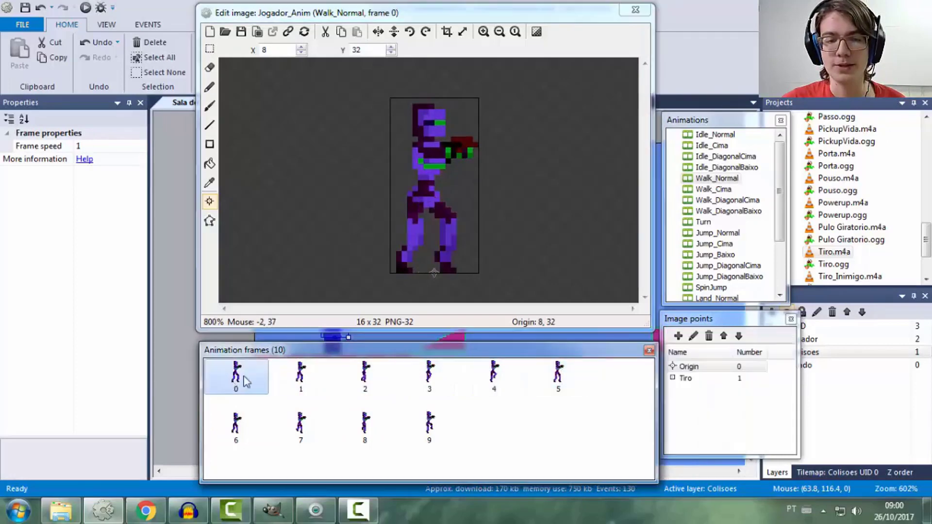
{"action": "left_click", "coordinate": [301, 378]}
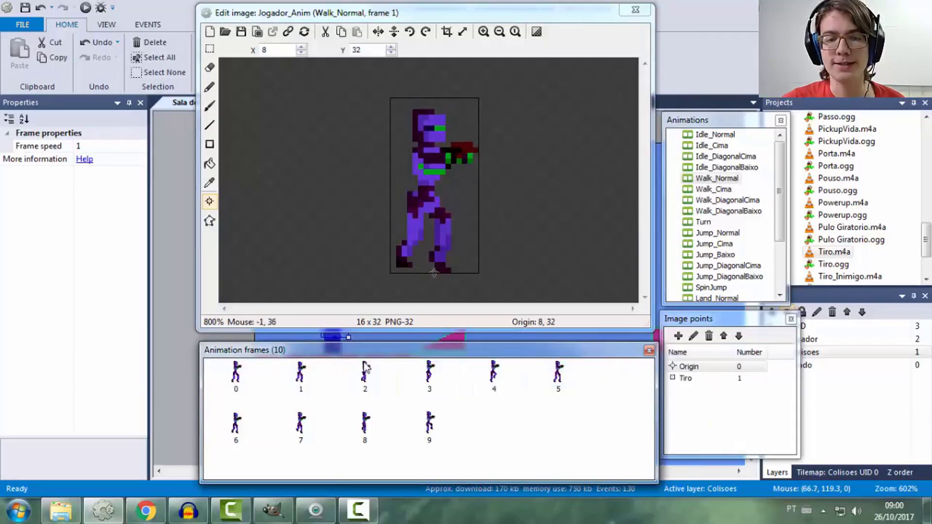
{"action": "left_click", "coordinate": [388, 371]}
{"action": "left_click", "coordinate": [437, 370]}
{"action": "left_click", "coordinate": [501, 369]}
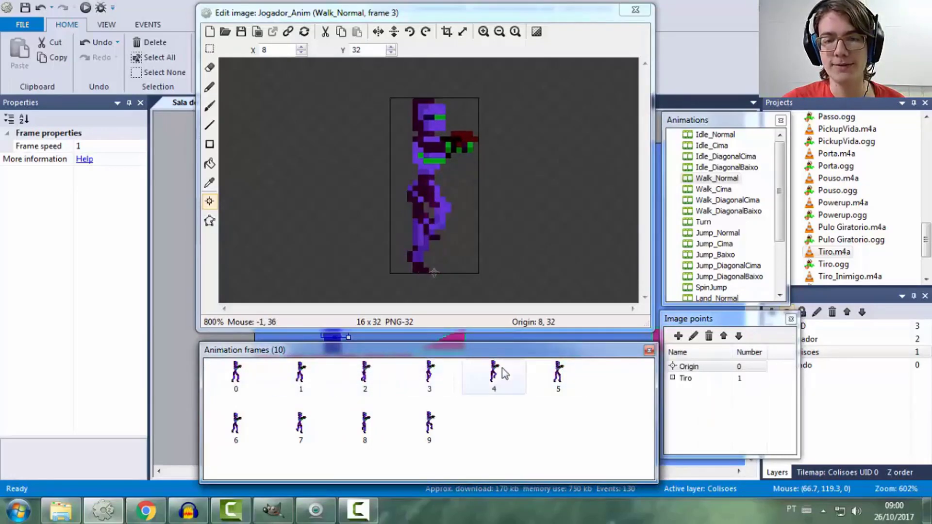
{"action": "left_click", "coordinate": [558, 373]}
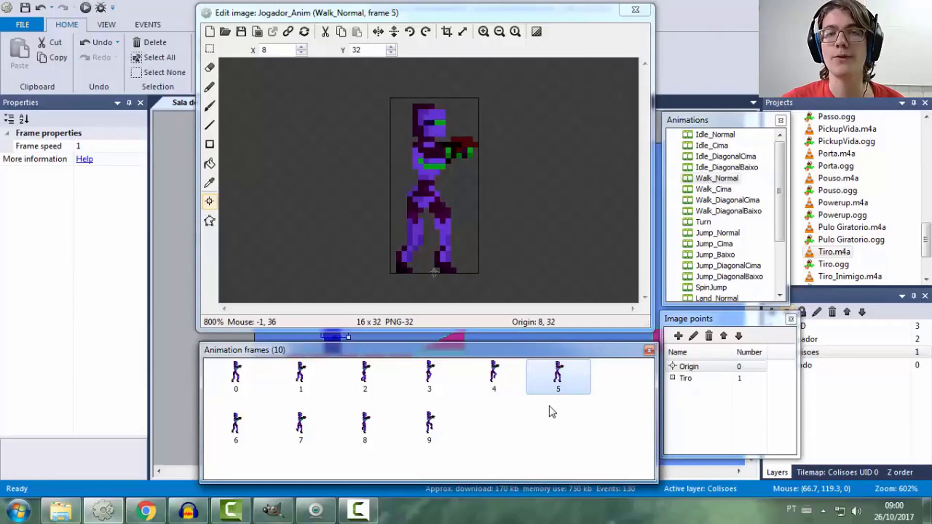
{"action": "left_click", "coordinate": [238, 425]}
{"action": "left_click", "coordinate": [300, 425]}
{"action": "left_click", "coordinate": [366, 425]}
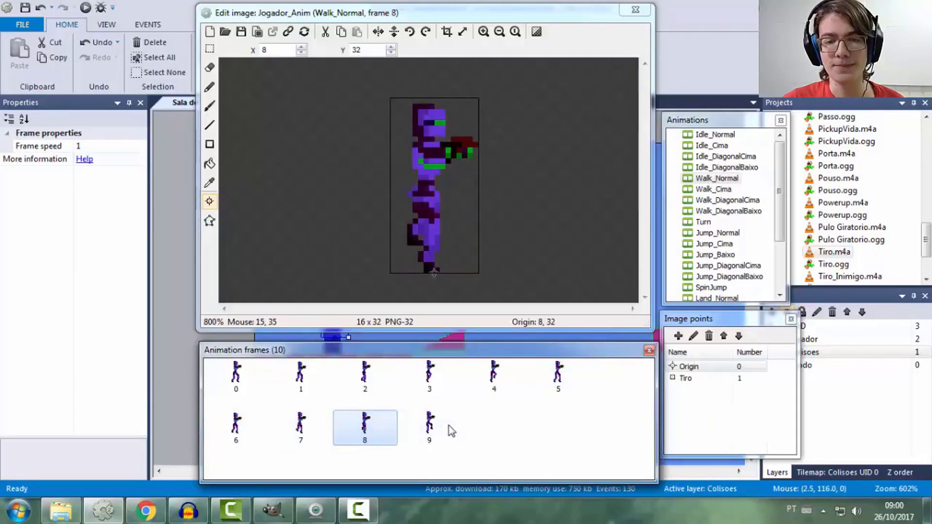
{"action": "left_click", "coordinate": [437, 430]}
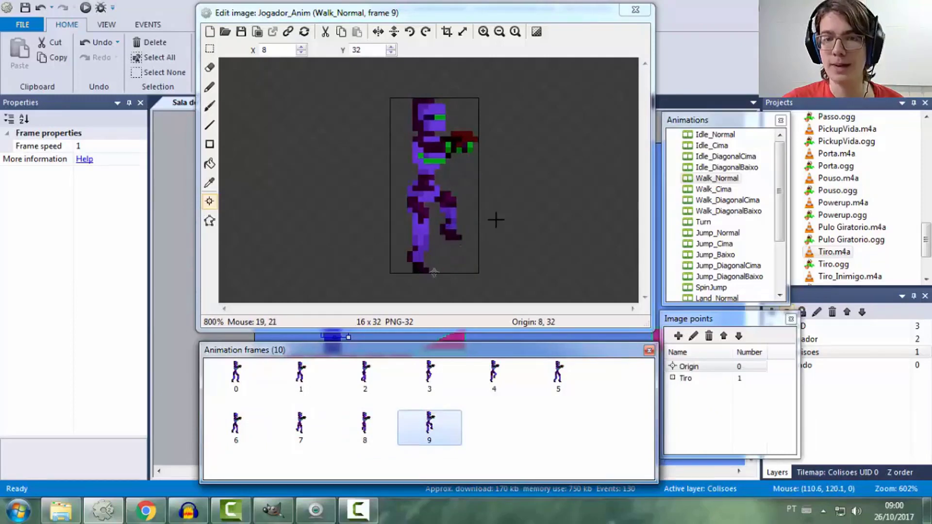
{"action": "left_click", "coordinate": [233, 374]}
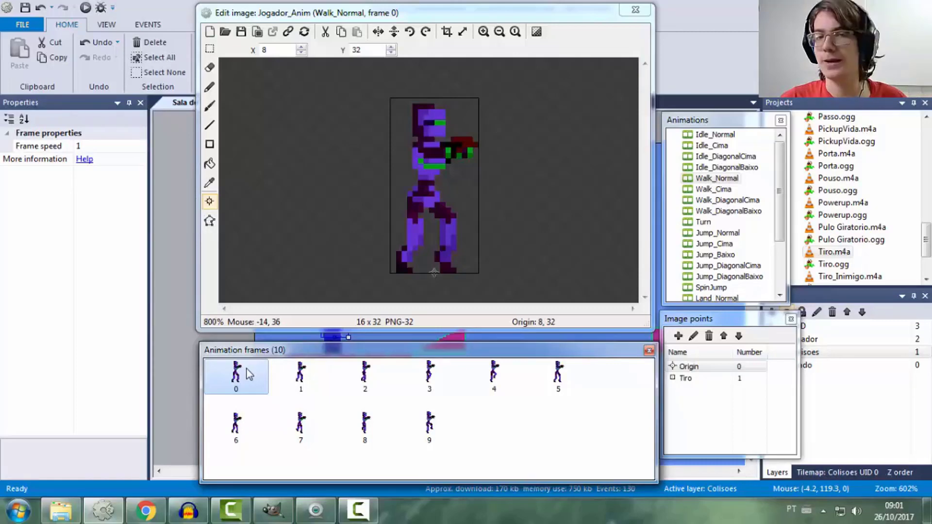
Examine the Walk_Normal leg positions from frame 1 to frame 5, and compare frame 0 with frame 5
{"action": "left_click", "coordinate": [310, 381]}
{"action": "left_click", "coordinate": [369, 380]}
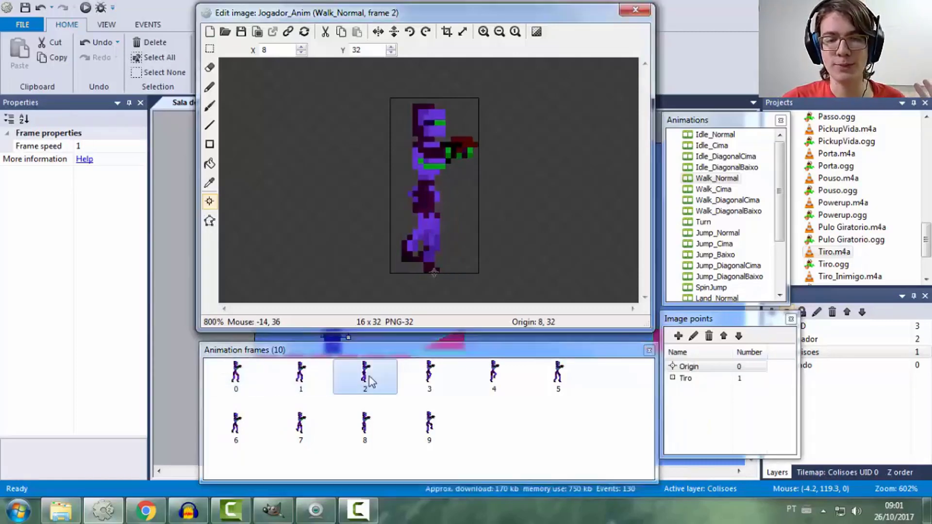
{"action": "left_click", "coordinate": [430, 378]}
{"action": "left_click", "coordinate": [489, 379]}
{"action": "left_click", "coordinate": [556, 379]}
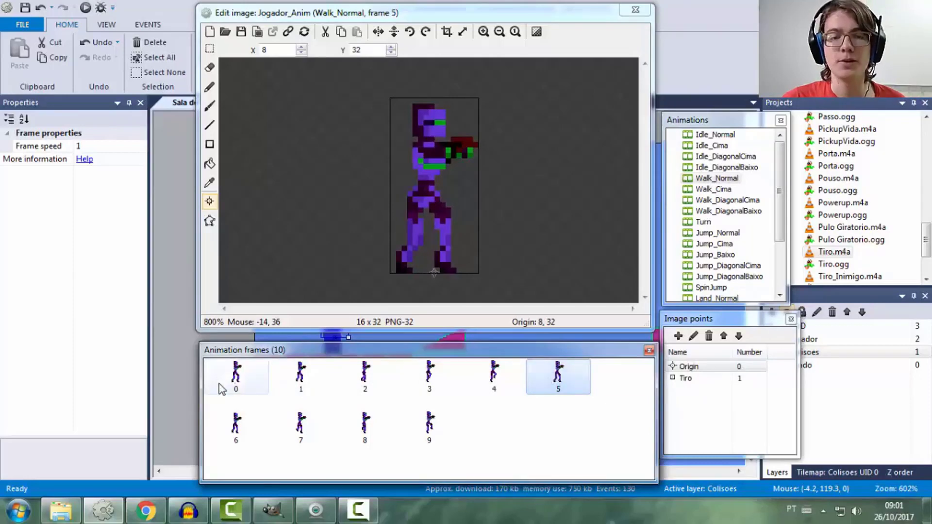
{"action": "left_click", "coordinate": [245, 378]}
{"action": "left_click", "coordinate": [557, 377]}
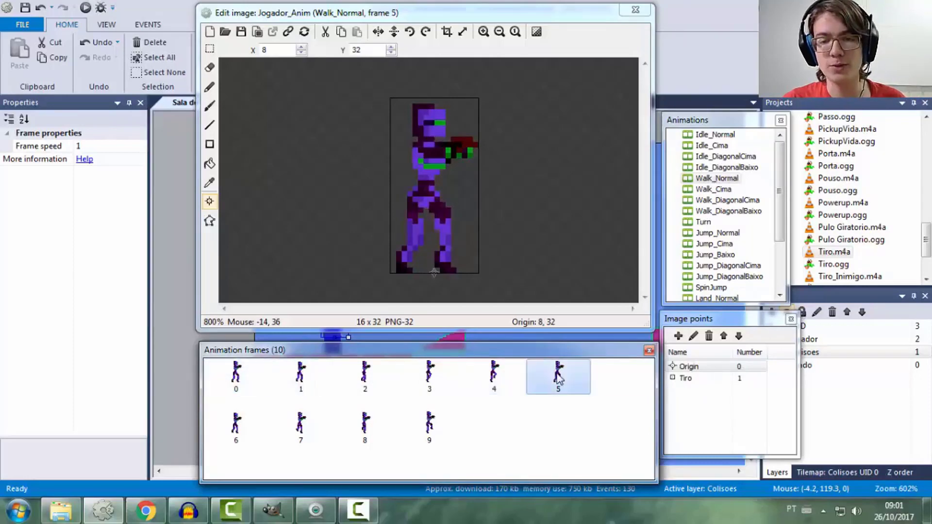
Go through frames 6 to 9 of Walk_Normal and return to frame 0 to see how the cycle restarts
{"action": "left_click", "coordinate": [236, 425]}
{"action": "left_click", "coordinate": [300, 425]}
{"action": "left_click", "coordinate": [365, 426]}
{"action": "left_click", "coordinate": [404, 426]}
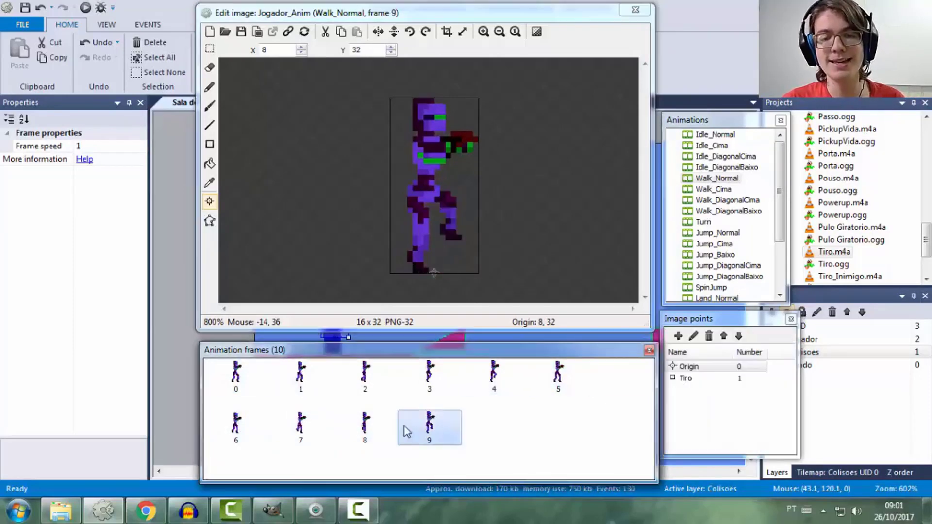
{"action": "left_click", "coordinate": [236, 373]}
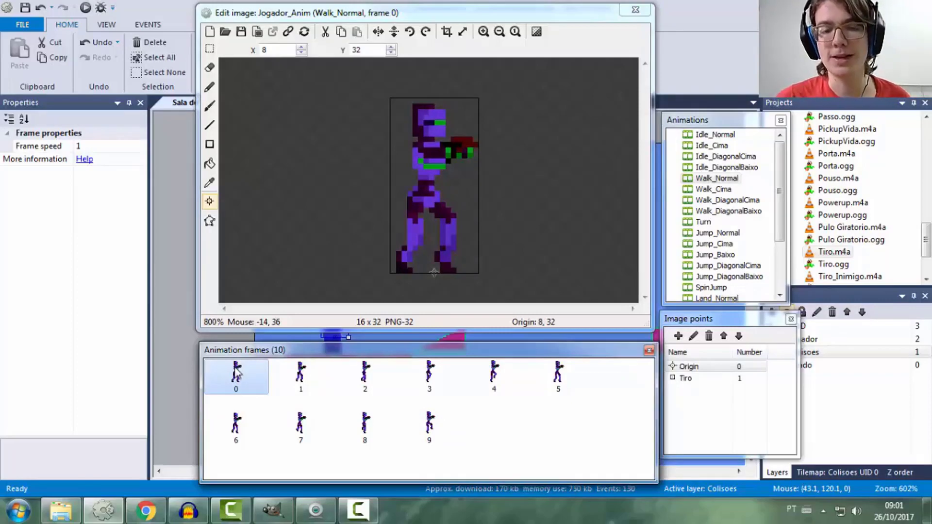
Repeat the second half of Walk_Normal twice, frames 6 to 9, each time returning to frame 0 for the footstep
{"action": "left_click", "coordinate": [236, 424]}
{"action": "left_click", "coordinate": [309, 429]}
{"action": "left_click", "coordinate": [367, 428]}
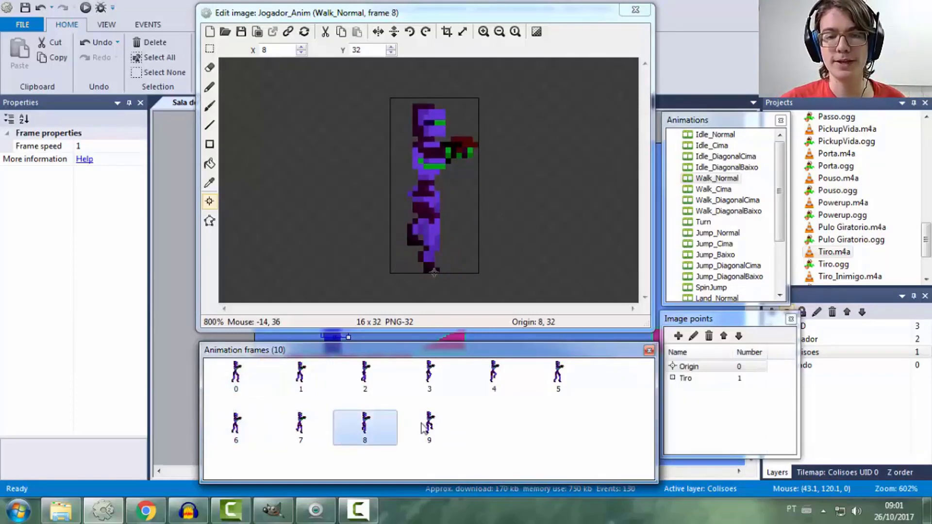
{"action": "left_click", "coordinate": [429, 427]}
{"action": "left_click", "coordinate": [235, 378]}
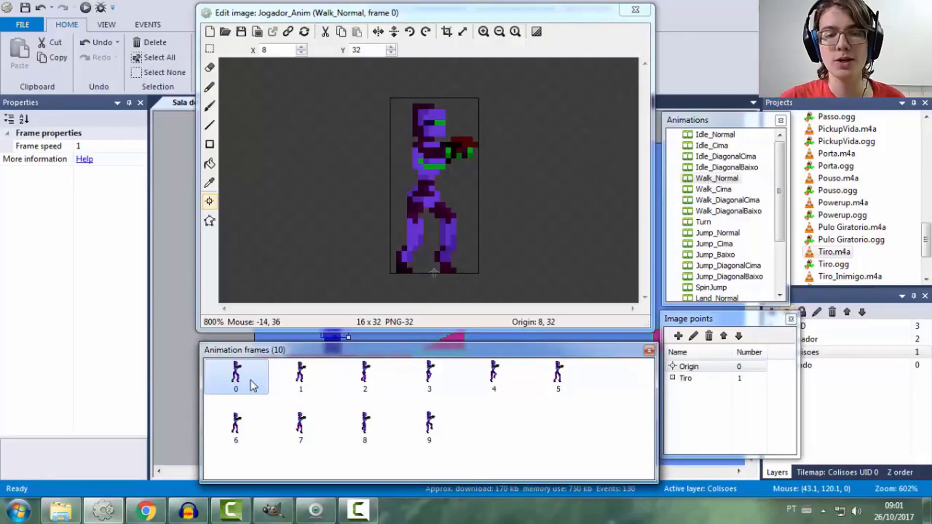
{"action": "left_click", "coordinate": [240, 435]}
{"action": "left_click", "coordinate": [301, 427]}
{"action": "left_click", "coordinate": [374, 425]}
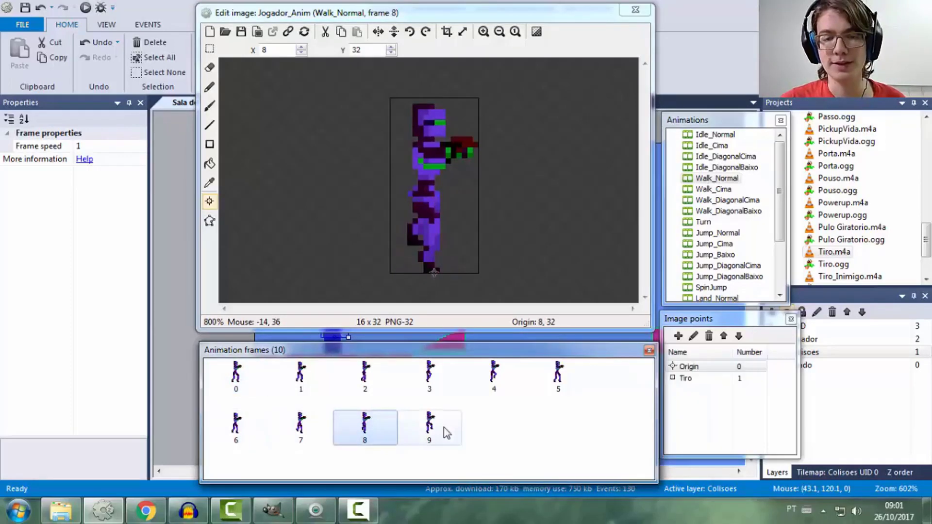
{"action": "left_click", "coordinate": [442, 427]}
{"action": "left_click", "coordinate": [230, 378]}
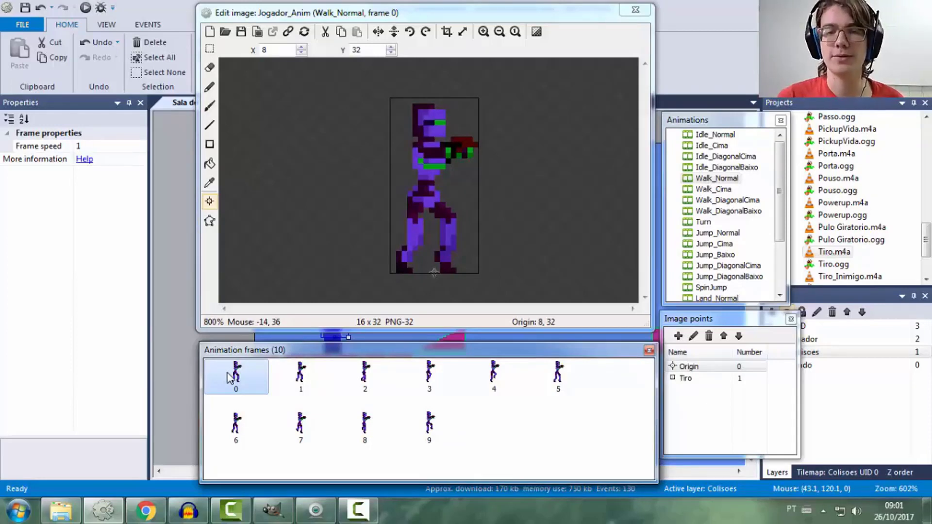
Compare the last frame of Walk_Normal, frame 9, with frame 0 where the animation loops
{"action": "left_click", "coordinate": [422, 417]}
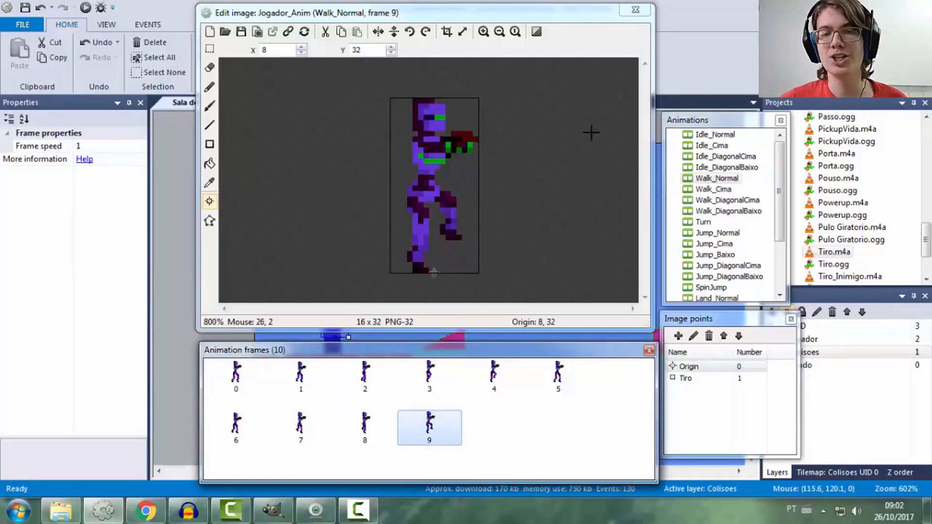
{"action": "left_click", "coordinate": [721, 179]}
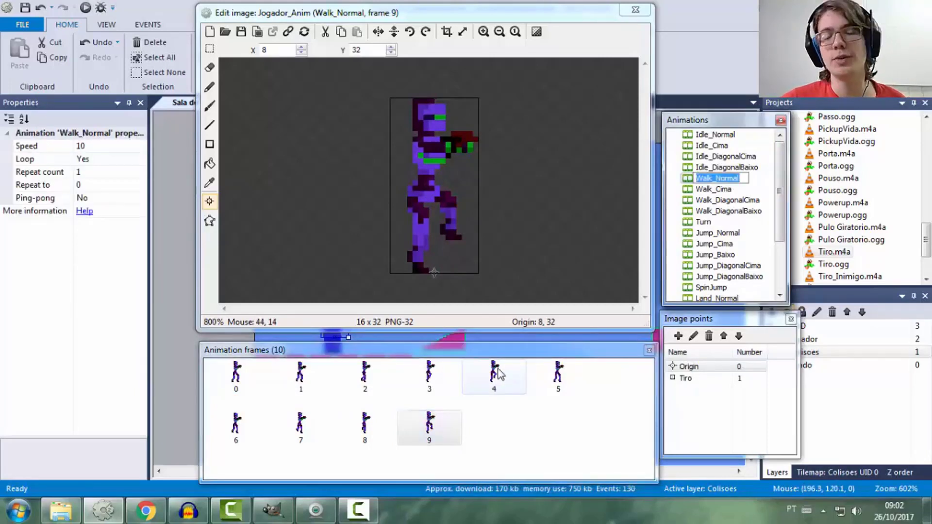
{"action": "left_click", "coordinate": [457, 420]}
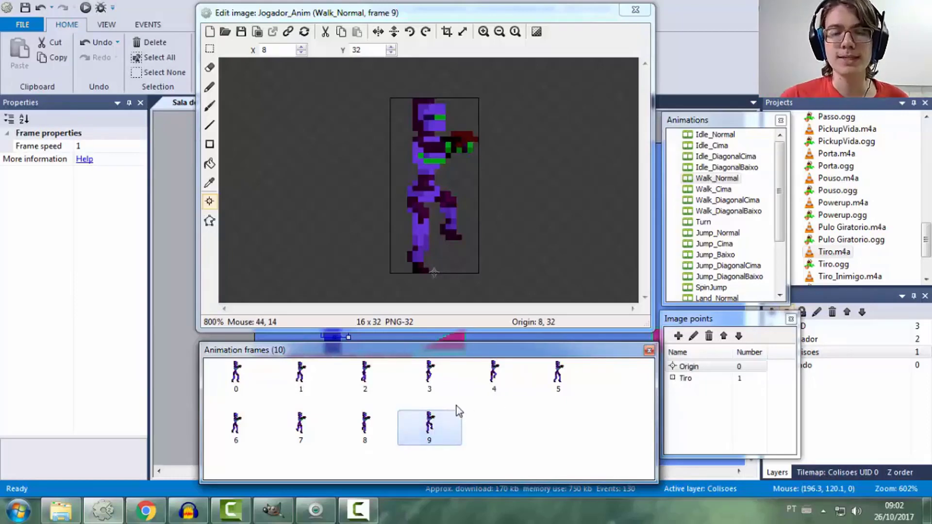
{"action": "left_click", "coordinate": [245, 380]}
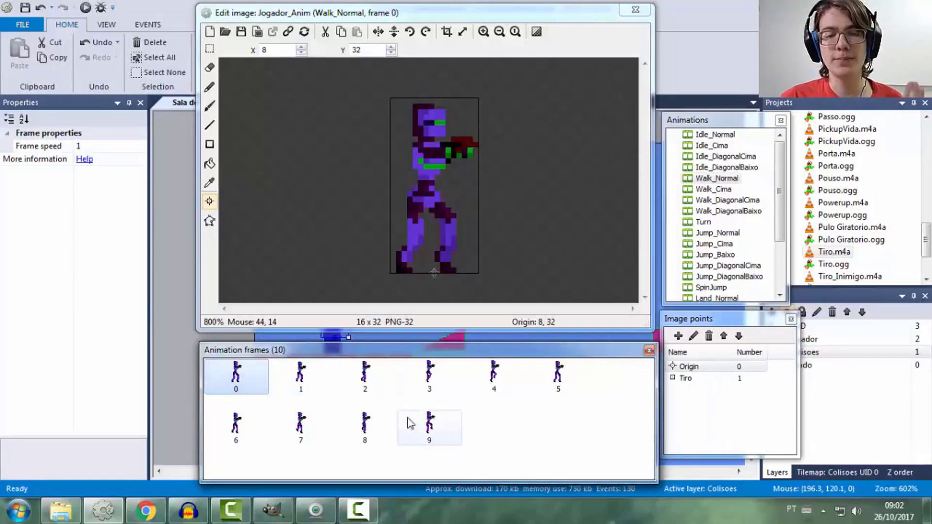
{"action": "left_click", "coordinate": [430, 423]}
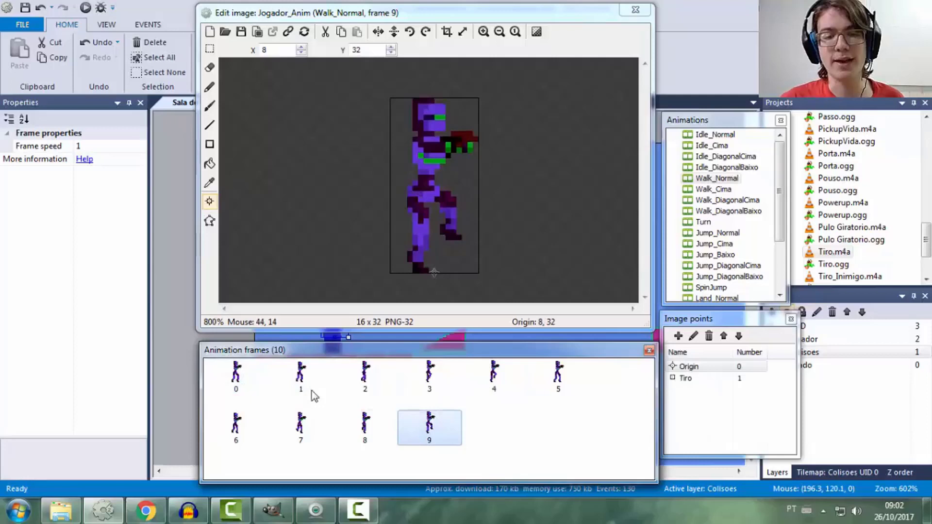
{"action": "left_click", "coordinate": [254, 379]}
{"action": "left_click", "coordinate": [451, 432]}
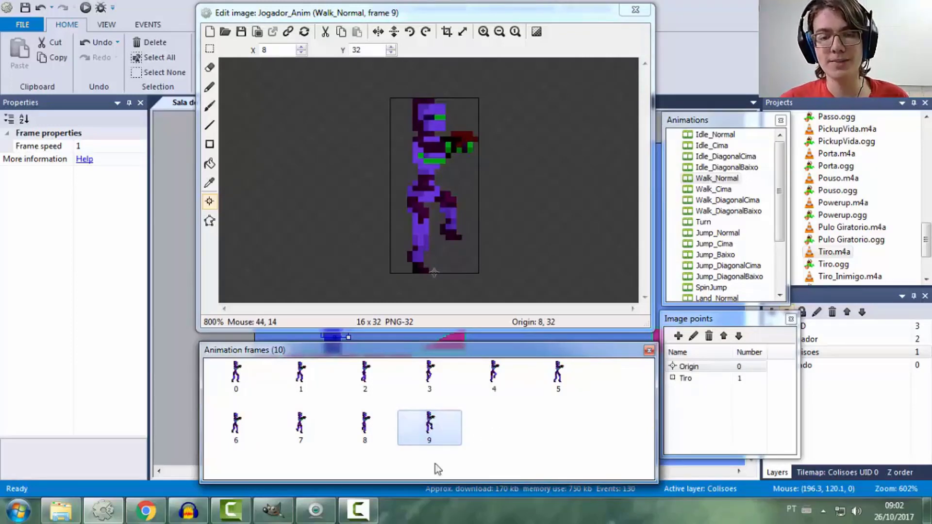
{"action": "left_click", "coordinate": [240, 377]}
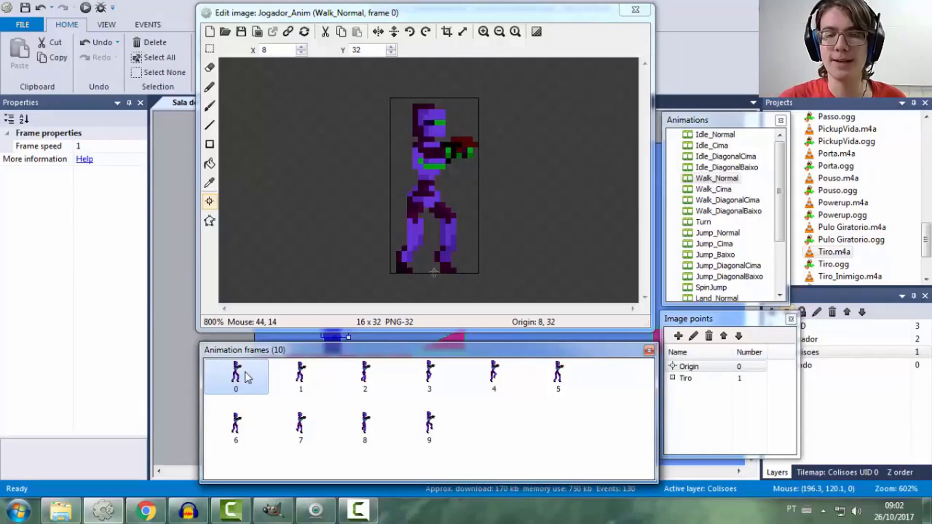
Duplicate frame 9 of Walk_Normal and set the duplicate's frame speed to 0
{"action": "left_click", "coordinate": [427, 428]}
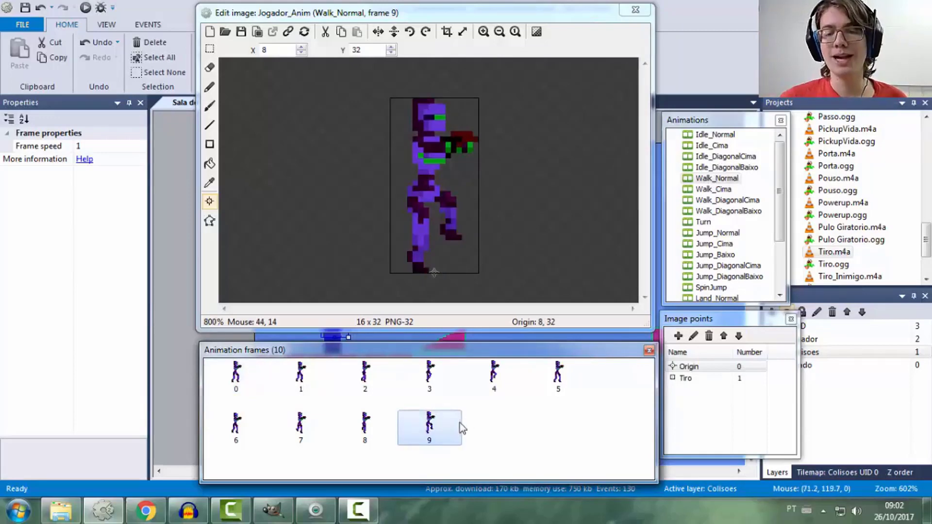
{"action": "right_click", "coordinate": [421, 422]}
{"action": "left_click", "coordinate": [458, 430]}
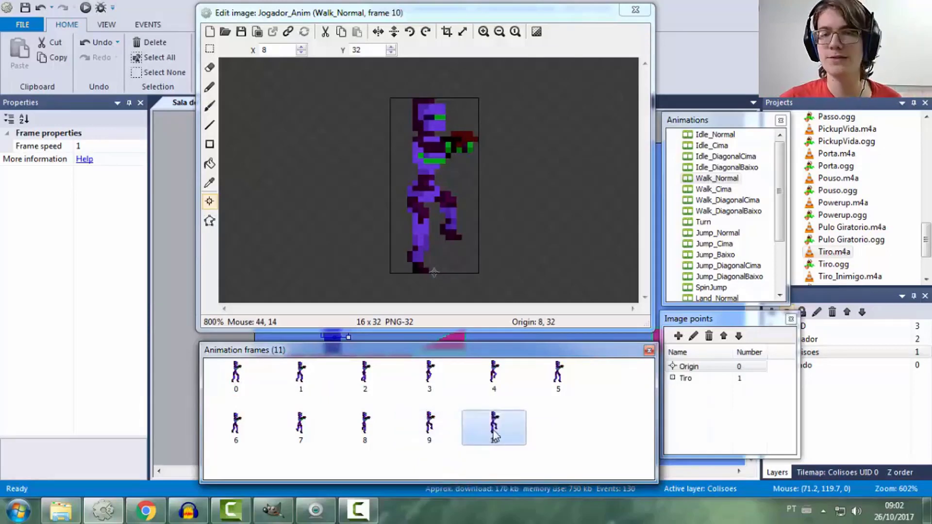
{"action": "left_click", "coordinate": [117, 144]}
{"action": "type", "text": "0"}
{"action": "key", "text": "Return"}
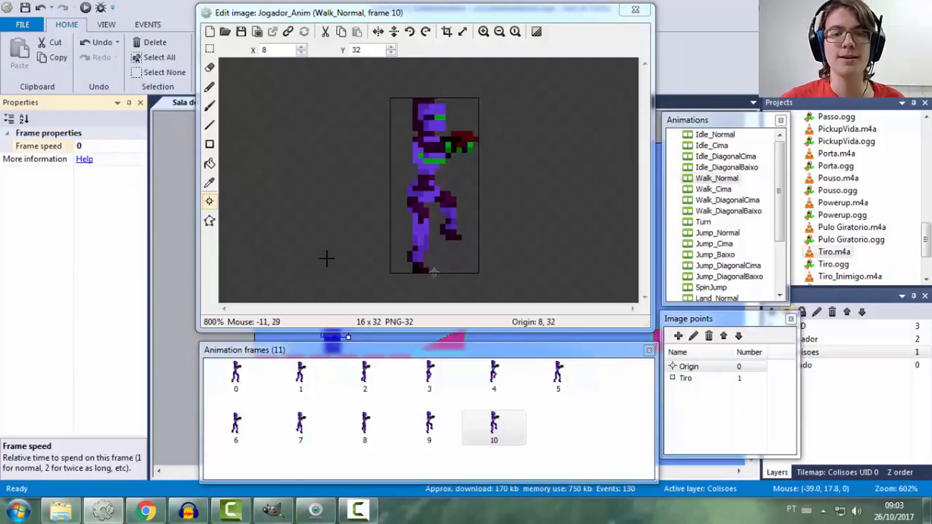
Check the transition between Walk_Normal's new last frame 10 and its first frame 0
{"action": "left_click", "coordinate": [245, 367]}
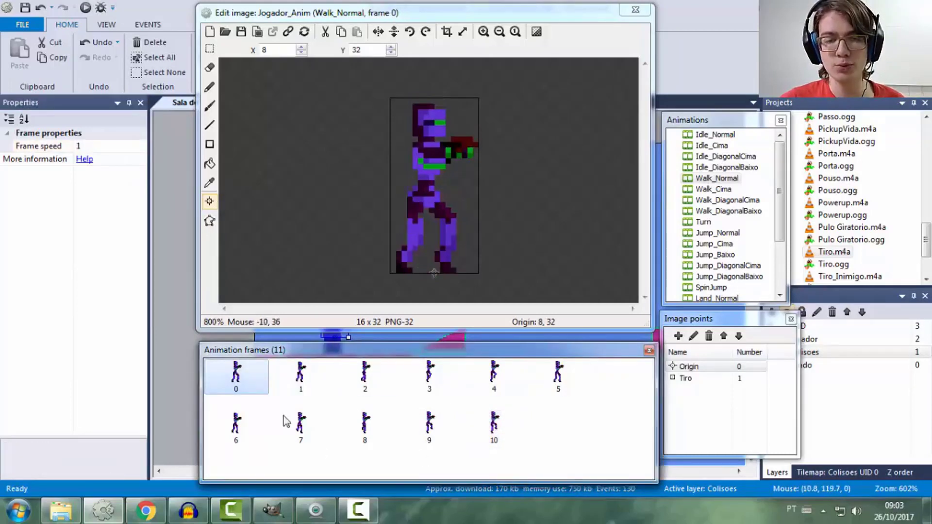
{"action": "left_click", "coordinate": [500, 430]}
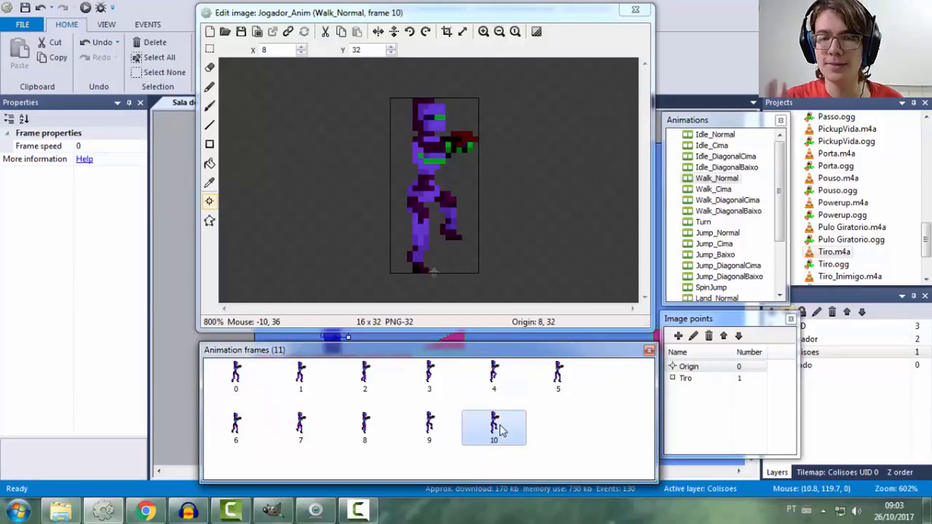
{"action": "left_click", "coordinate": [236, 374]}
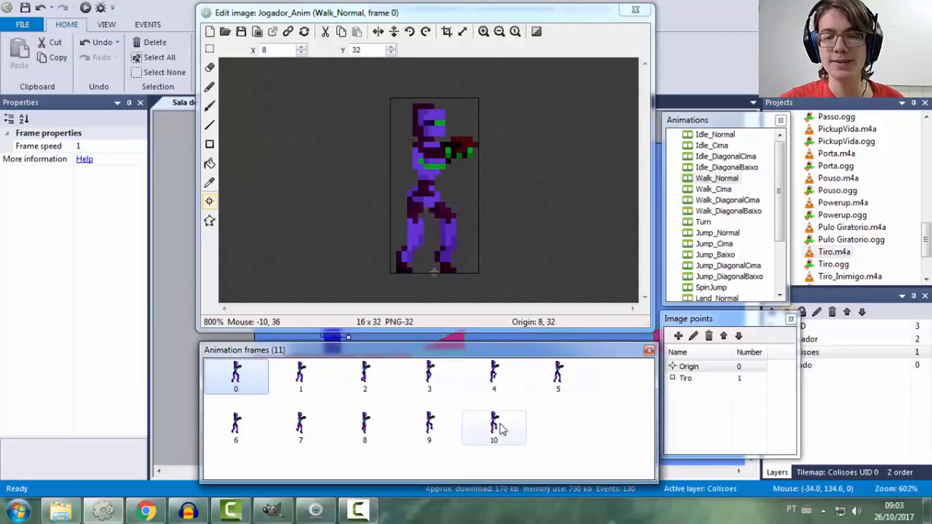
{"action": "left_click", "coordinate": [500, 427]}
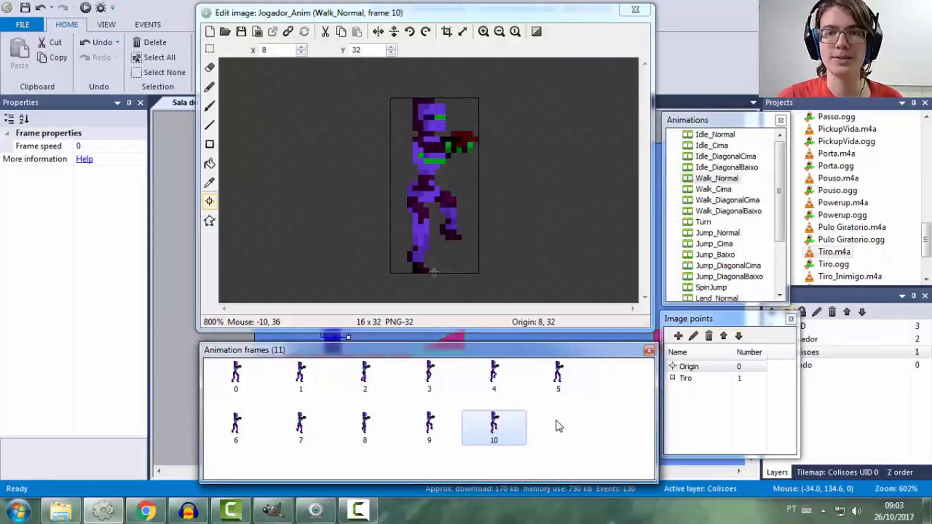
Look at the Walk_Cima and Walk_DiagonalCima animations, and return to frames 9 and 10 of Walk_Normal
{"action": "left_click", "coordinate": [720, 190]}
{"action": "left_click", "coordinate": [723, 200]}
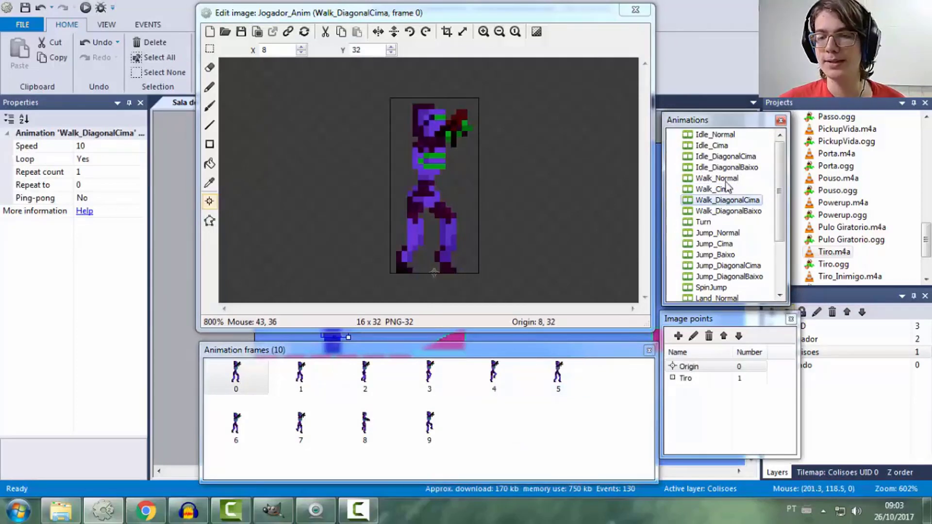
{"action": "left_click", "coordinate": [723, 179]}
{"action": "left_click", "coordinate": [442, 421]}
{"action": "left_click", "coordinate": [498, 422]}
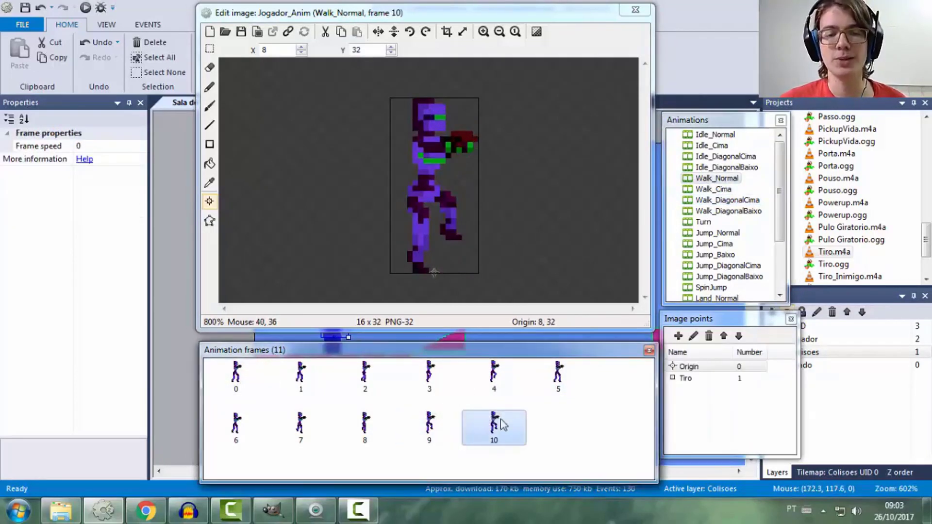
Duplicate frame 9 of the Walk_DiagonalCima animation and set the duplicate's frame speed to 0
{"action": "left_click", "coordinate": [735, 202]}
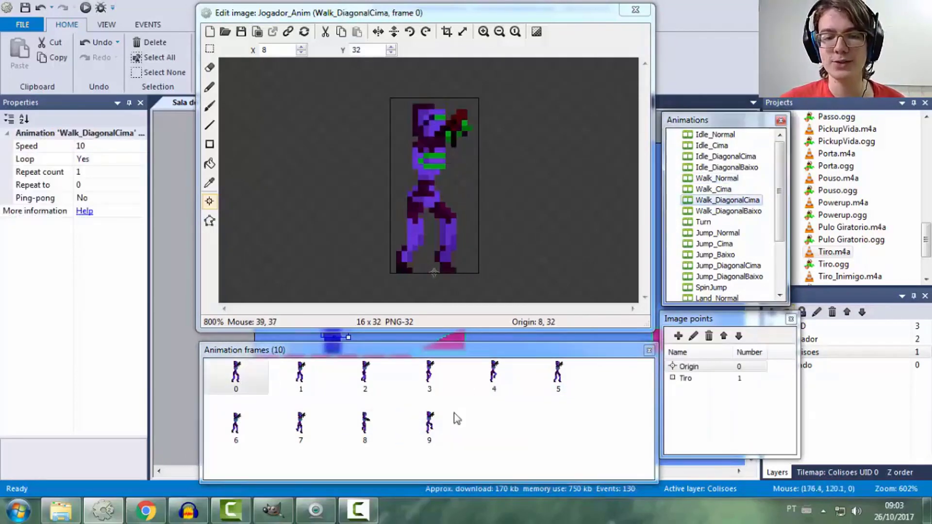
{"action": "left_click", "coordinate": [721, 189]}
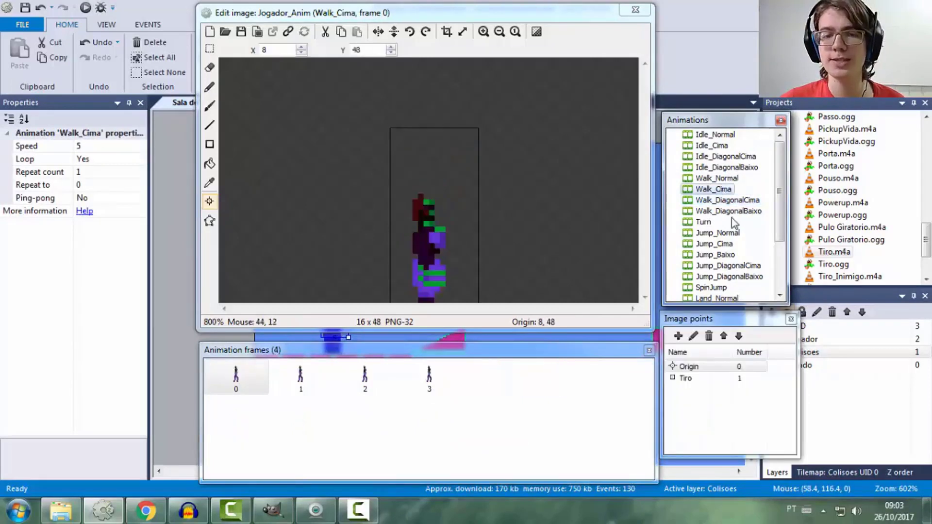
{"action": "left_click", "coordinate": [736, 201]}
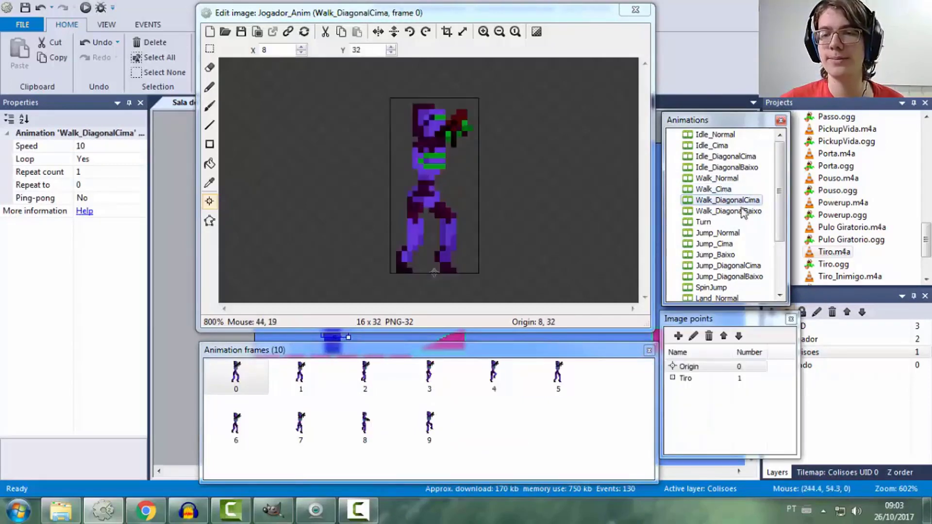
{"action": "left_click", "coordinate": [439, 423]}
{"action": "right_click", "coordinate": [432, 429]}
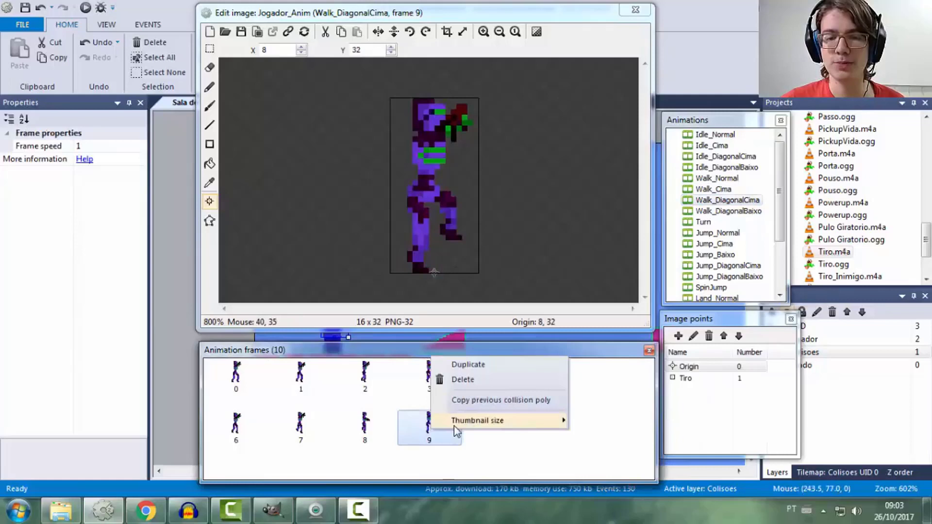
{"action": "left_click", "coordinate": [486, 370]}
{"action": "left_click", "coordinate": [98, 146]}
{"action": "type", "text": "0"}
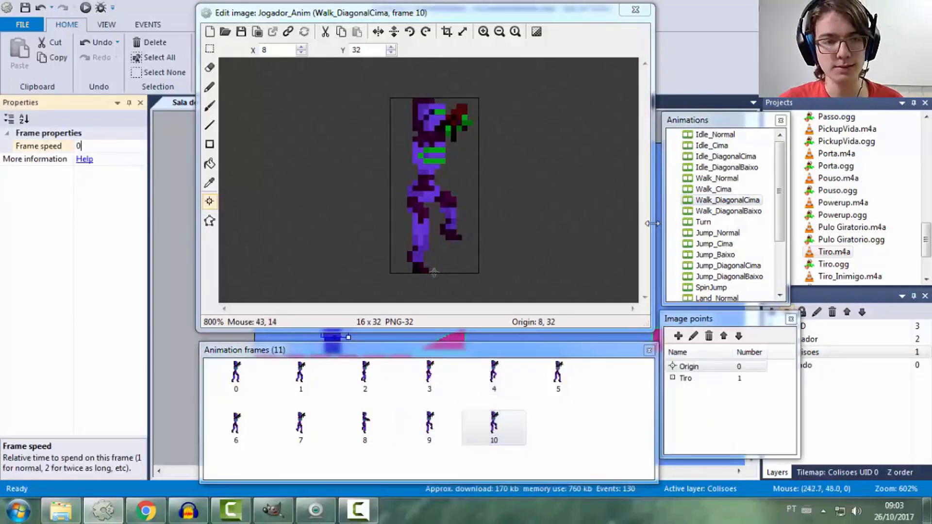
Duplicate frame 9 of Walk_DiagonalBaixo, set the duplicate's frame speed to 0, and close the image editor
{"action": "left_click", "coordinate": [740, 212]}
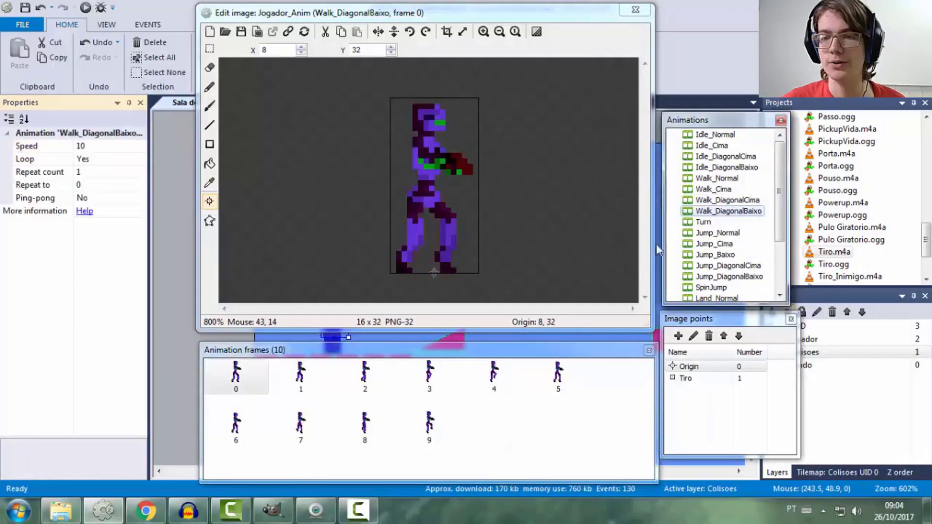
{"action": "left_click", "coordinate": [430, 427]}
{"action": "right_click", "coordinate": [432, 431]}
{"action": "left_click", "coordinate": [484, 430]}
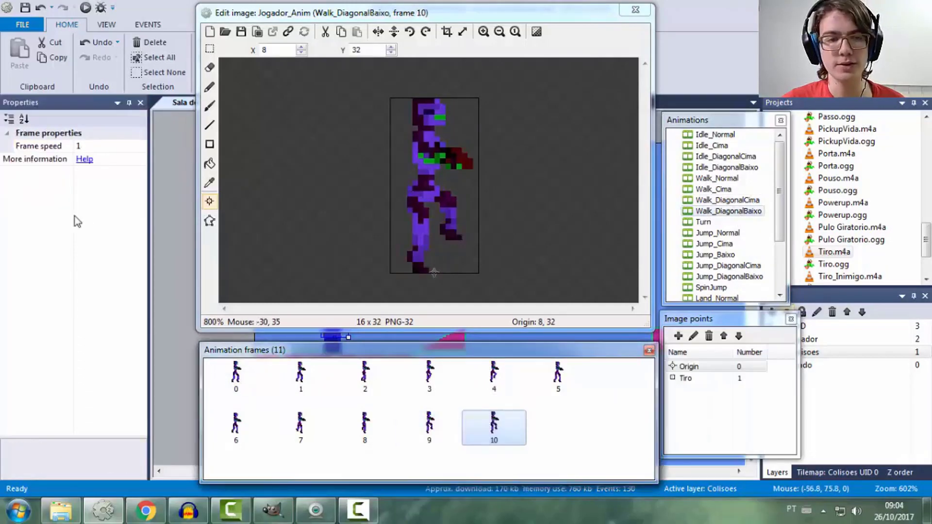
{"action": "left_click", "coordinate": [79, 146]}
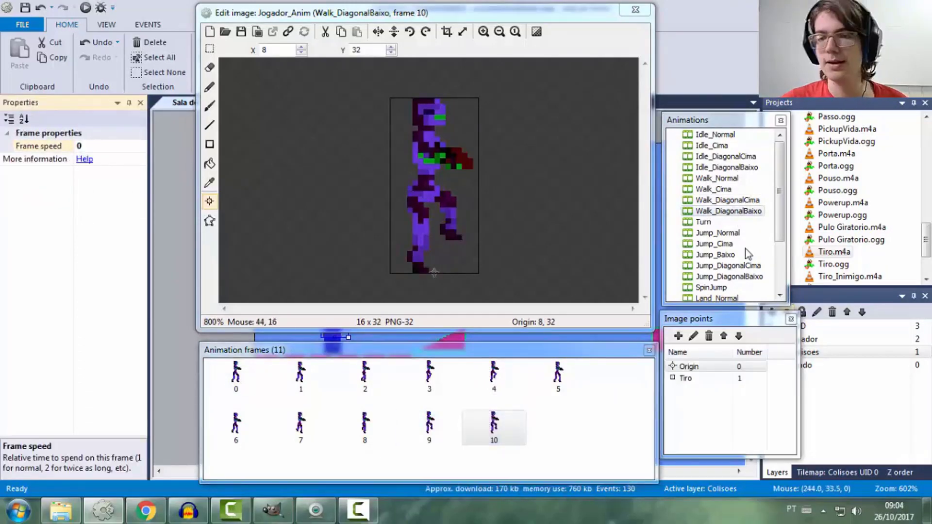
{"action": "left_click", "coordinate": [636, 11]}
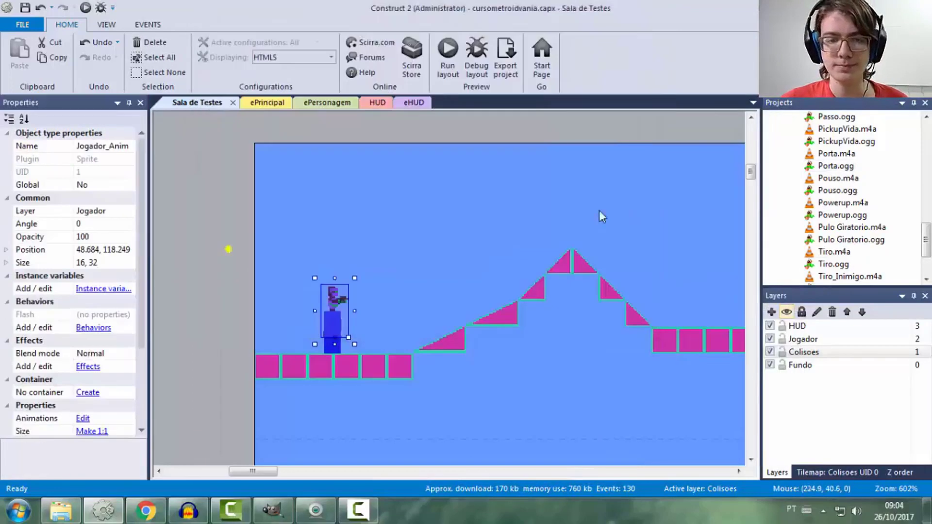
Review frames 0 to 10 of Jogador_Anim's Walk_Normal animation for where the feet touch the ground, and close the image editor
{"action": "double_click", "coordinate": [334, 295]}
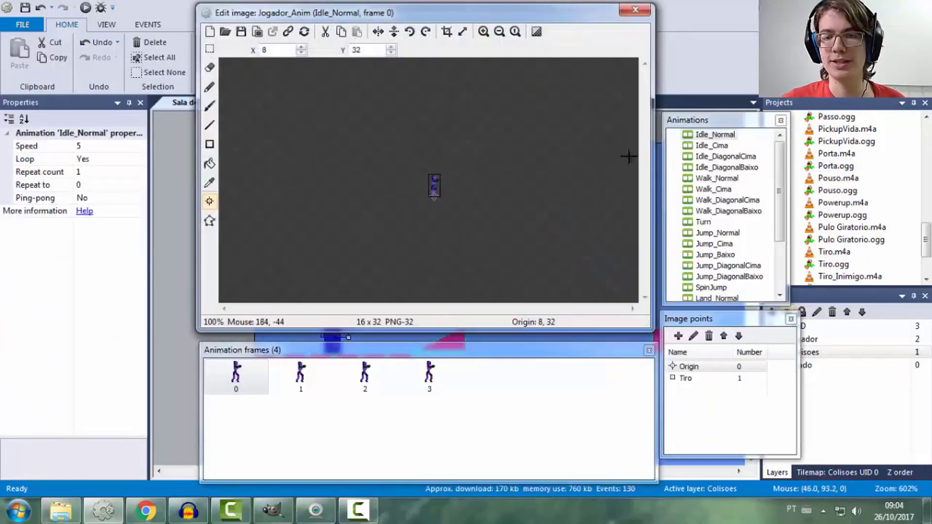
{"action": "left_click", "coordinate": [717, 179]}
{"action": "scroll", "coordinate": [520, 147], "scroll_direction": "up", "scroll_amount": 3}
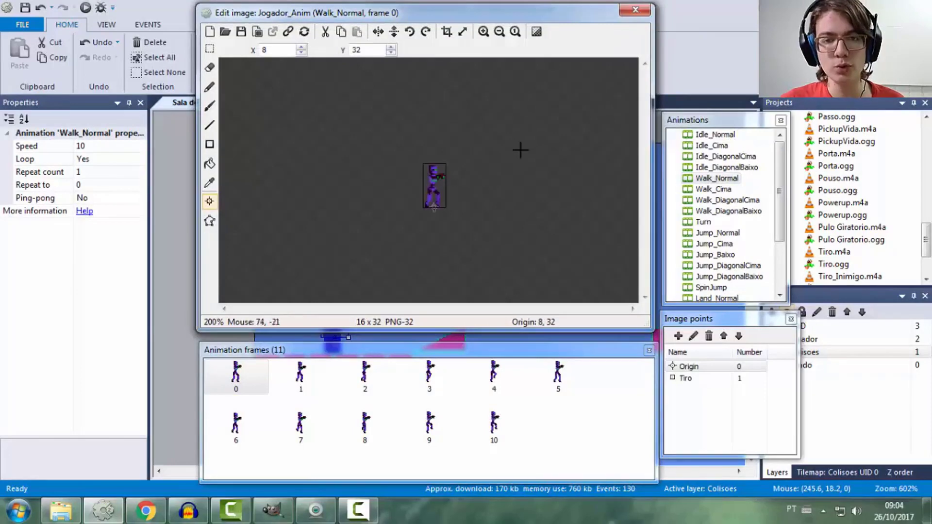
{"action": "left_click", "coordinate": [301, 375]}
{"action": "left_click", "coordinate": [365, 374]}
{"action": "left_click", "coordinate": [429, 374]}
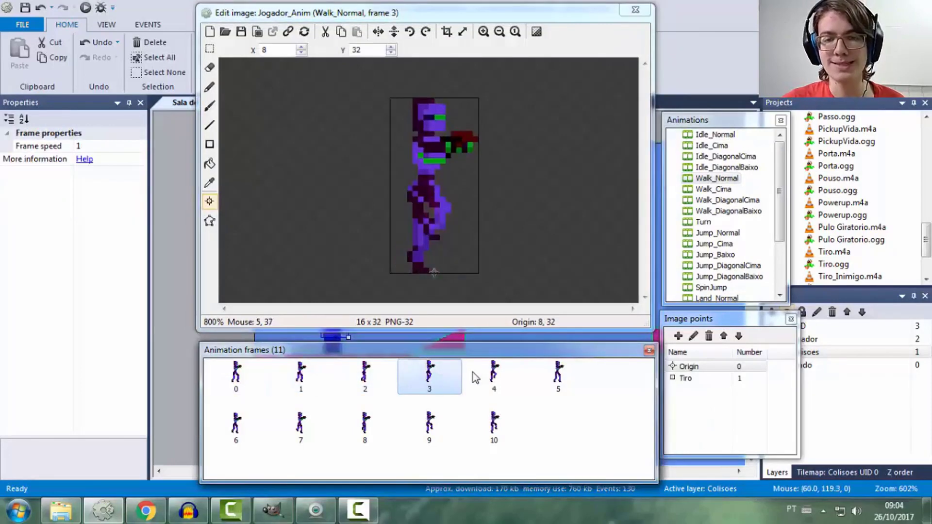
{"action": "left_click", "coordinate": [494, 374]}
{"action": "left_click", "coordinate": [559, 375]}
{"action": "left_click", "coordinate": [243, 424]}
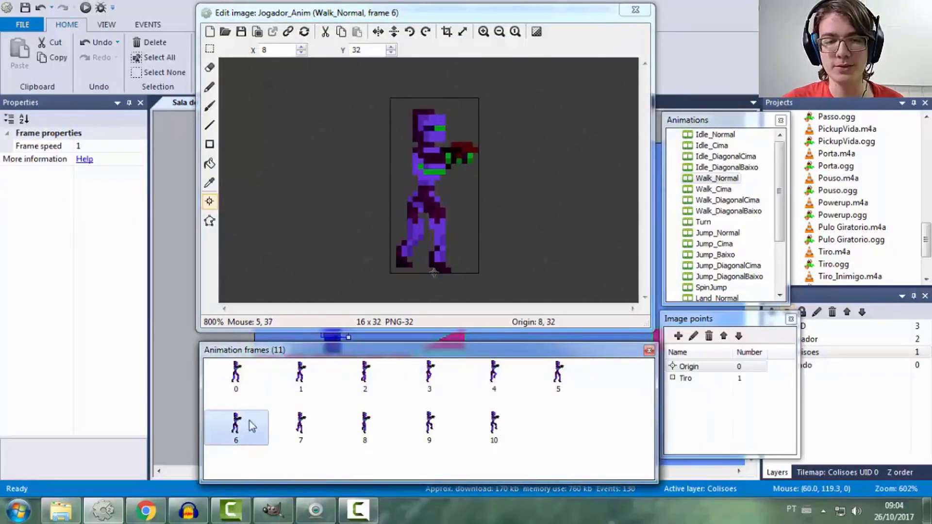
{"action": "left_click", "coordinate": [301, 425]}
{"action": "left_click", "coordinate": [363, 427]}
{"action": "left_click", "coordinate": [429, 425]}
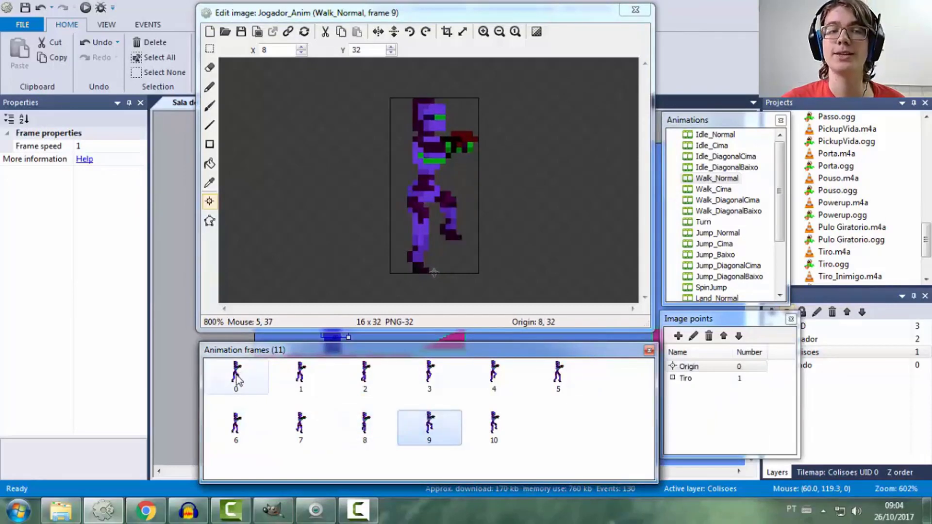
{"action": "left_click", "coordinate": [500, 431]}
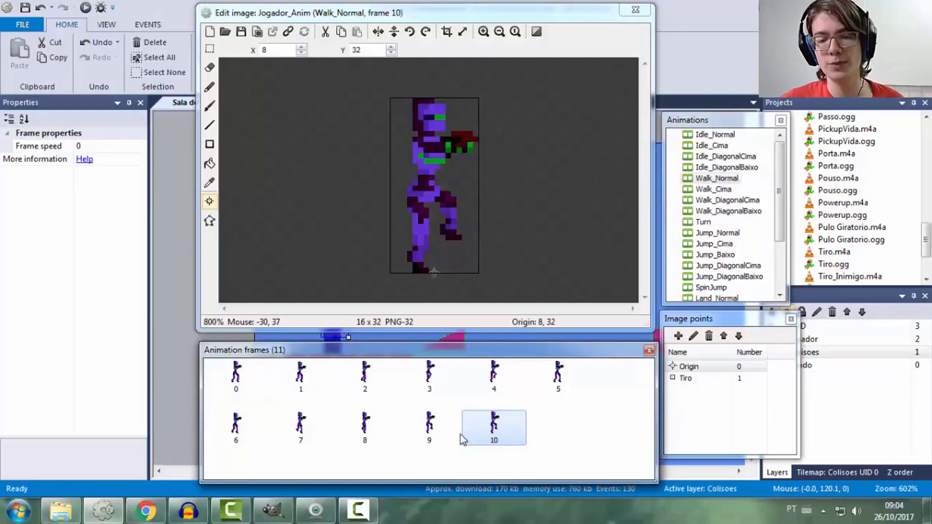
{"action": "left_click", "coordinate": [247, 378]}
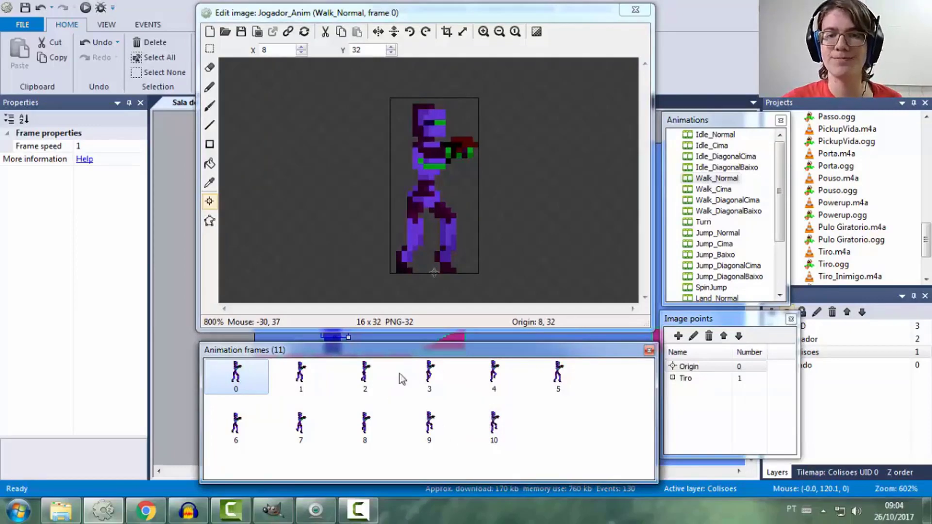
{"action": "left_click", "coordinate": [636, 11]}
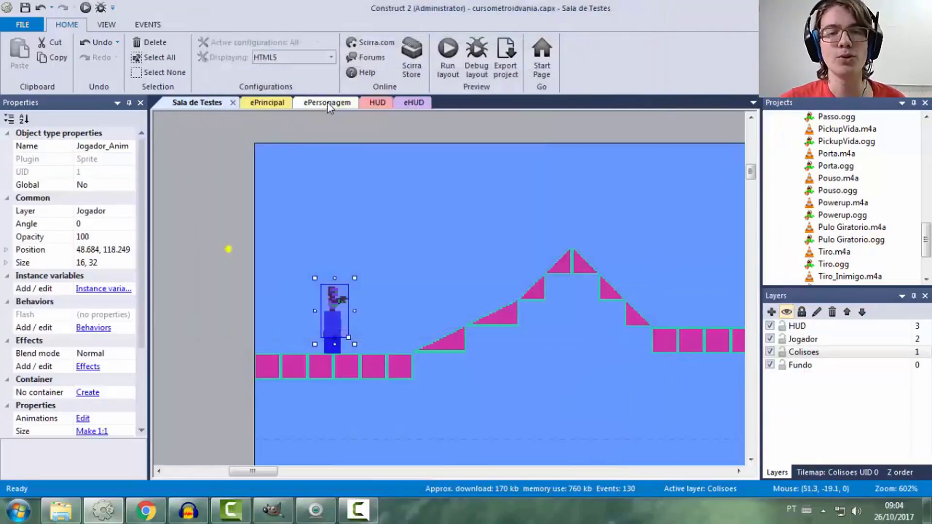
In the ePersonagem event sheet, add an event to the Controlador de Animações group checking that Jogador_Caixa's estado equals "Walk"
{"action": "left_click", "coordinate": [328, 103]}
{"action": "scroll", "coordinate": [315, 237], "scroll_direction": "up", "scroll_amount": 5}
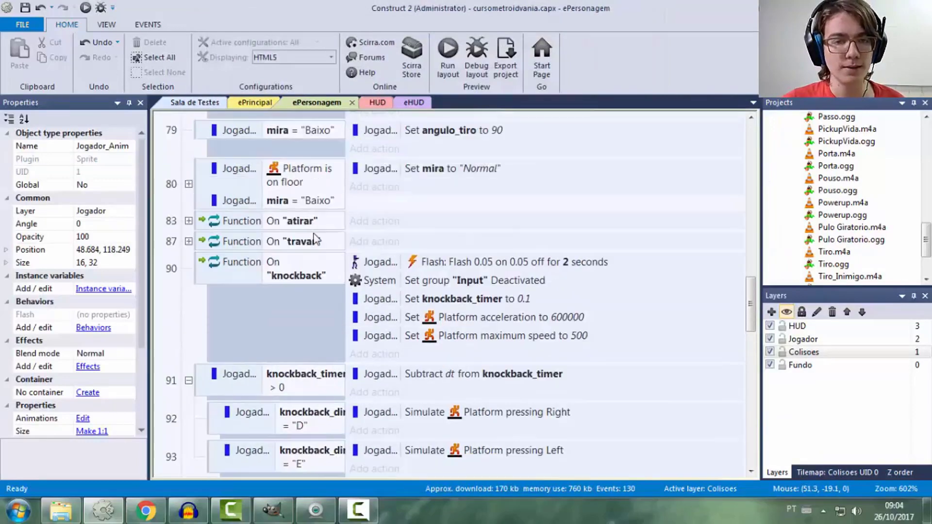
{"action": "scroll", "coordinate": [191, 328], "scroll_direction": "down", "scroll_amount": 6}
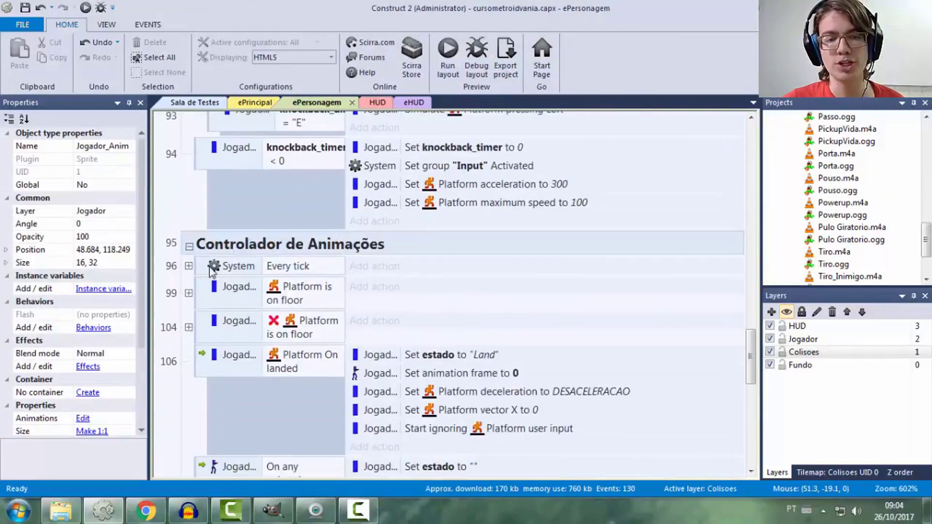
{"action": "left_click", "coordinate": [236, 248]}
{"action": "scroll", "coordinate": [227, 225], "scroll_direction": "up", "scroll_amount": 2}
{"action": "scroll", "coordinate": [302, 227], "scroll_direction": "down", "scroll_amount": 3}
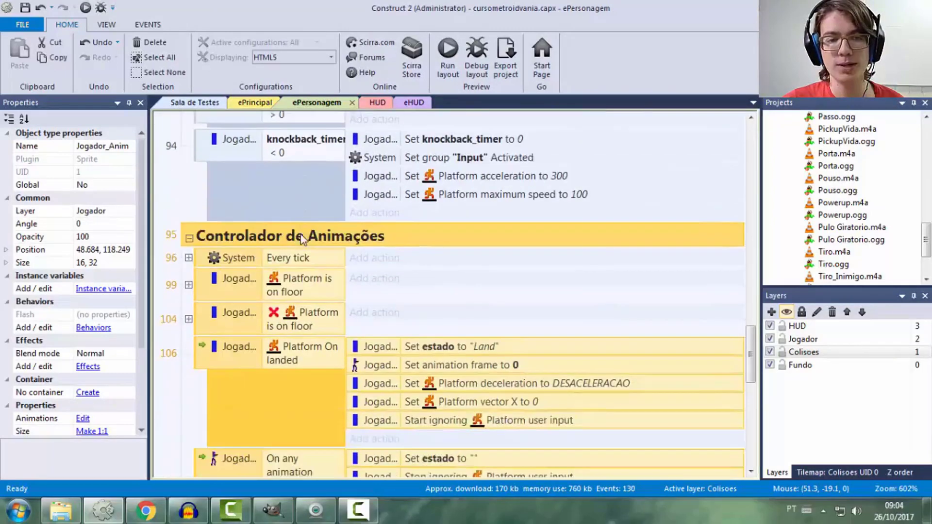
{"action": "scroll", "coordinate": [302, 227], "scroll_direction": "down", "scroll_amount": 4}
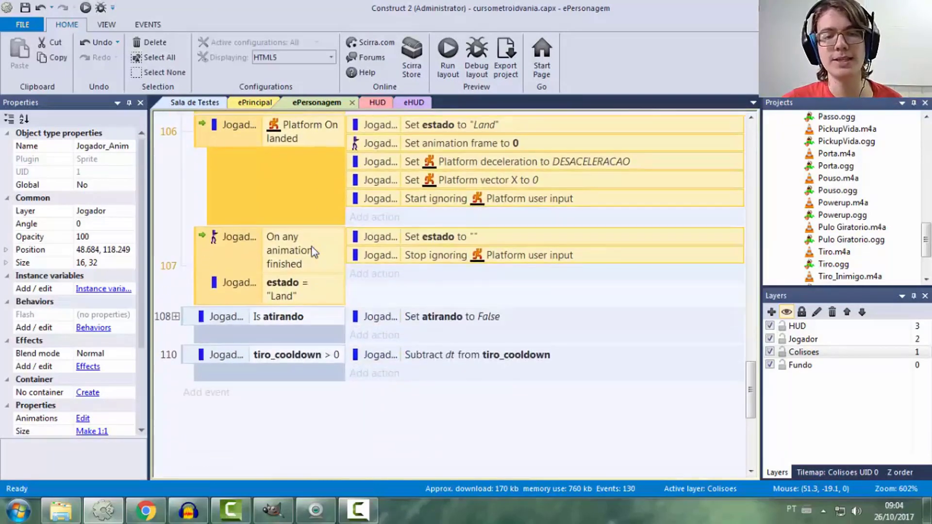
{"action": "scroll", "coordinate": [313, 252], "scroll_direction": "up", "scroll_amount": 2}
{"action": "scroll", "coordinate": [311, 252], "scroll_direction": "up", "scroll_amount": 2}
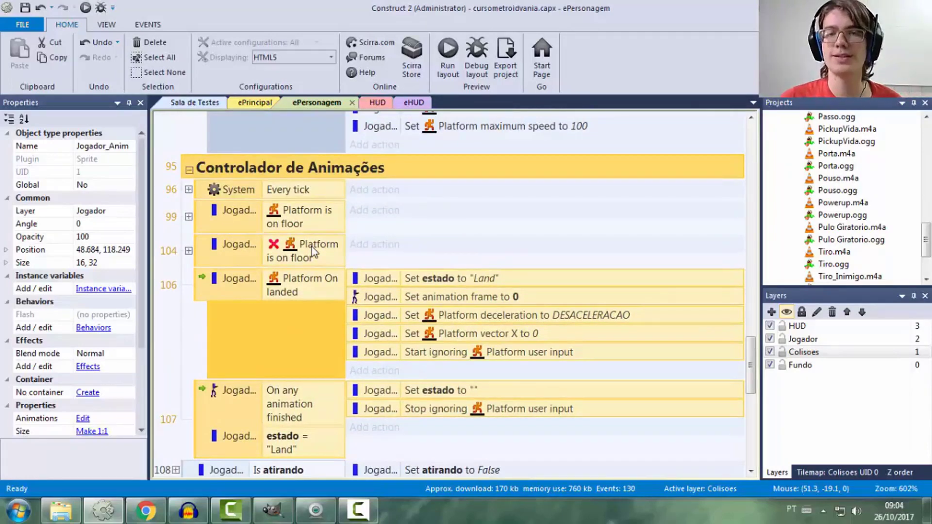
{"action": "scroll", "coordinate": [223, 139], "scroll_direction": "down", "scroll_amount": 1}
{"action": "key", "text": "e"}
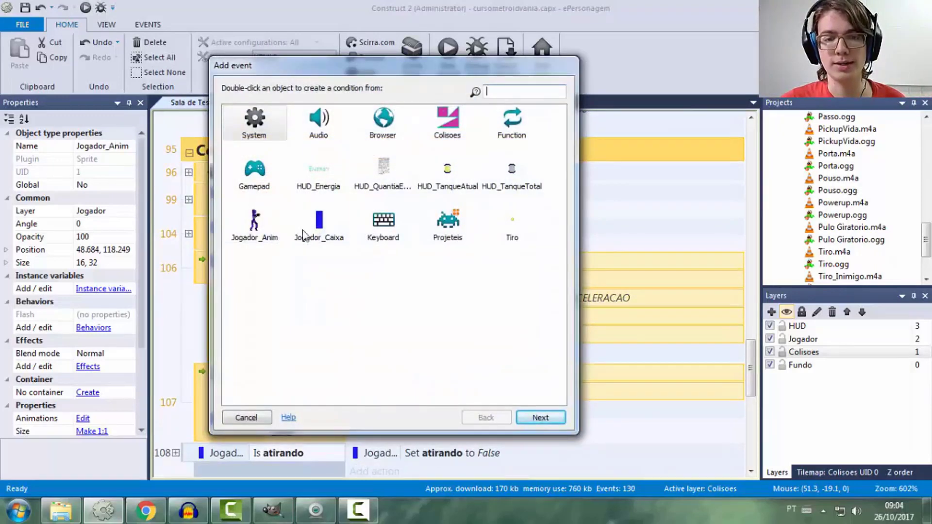
{"action": "double_click", "coordinate": [324, 227]}
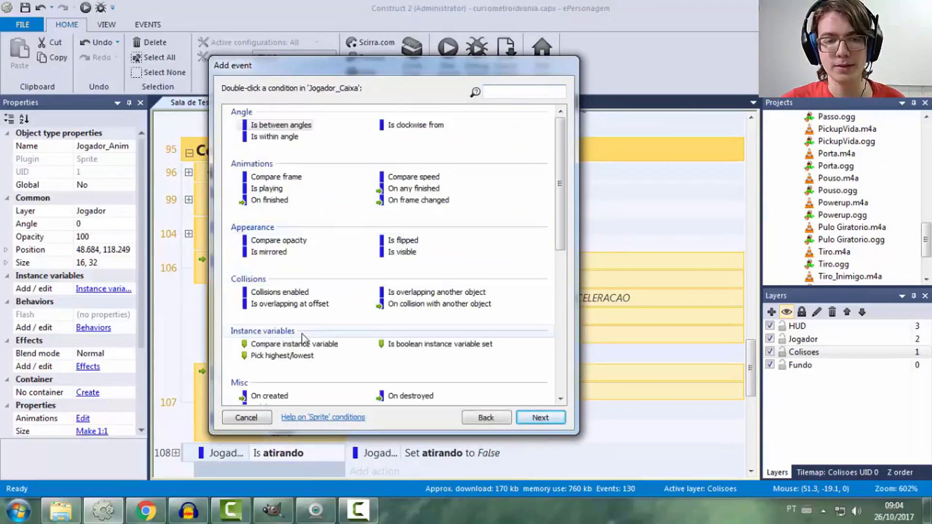
{"action": "double_click", "coordinate": [304, 344]}
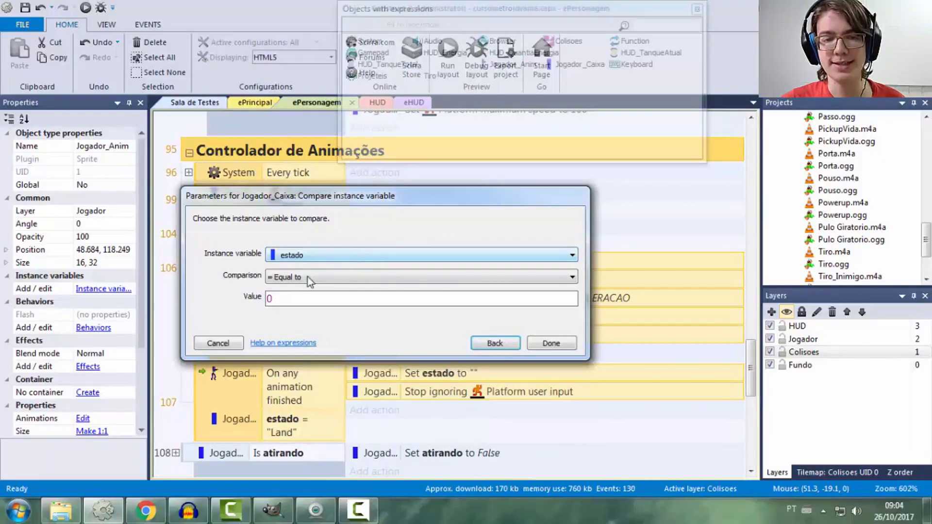
{"action": "type", "text": "\"Wa"}
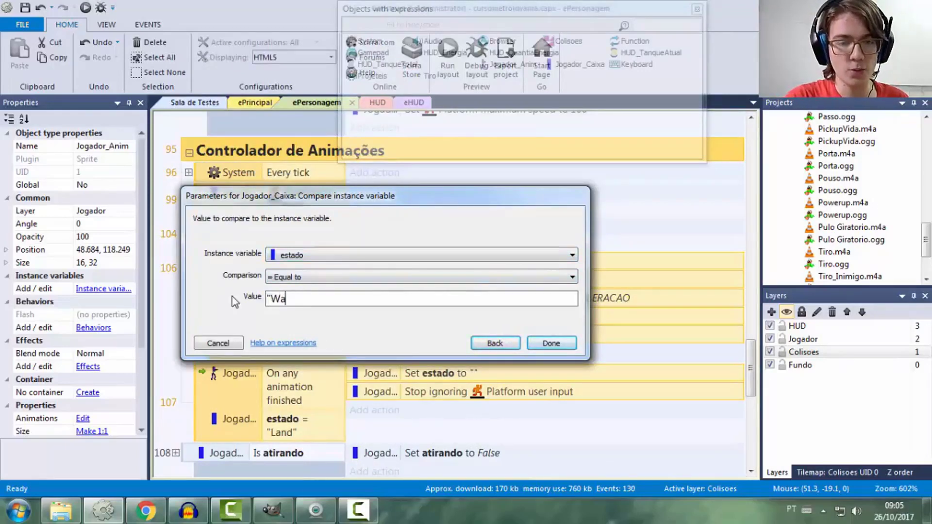
{"action": "type", "text": "kk"}
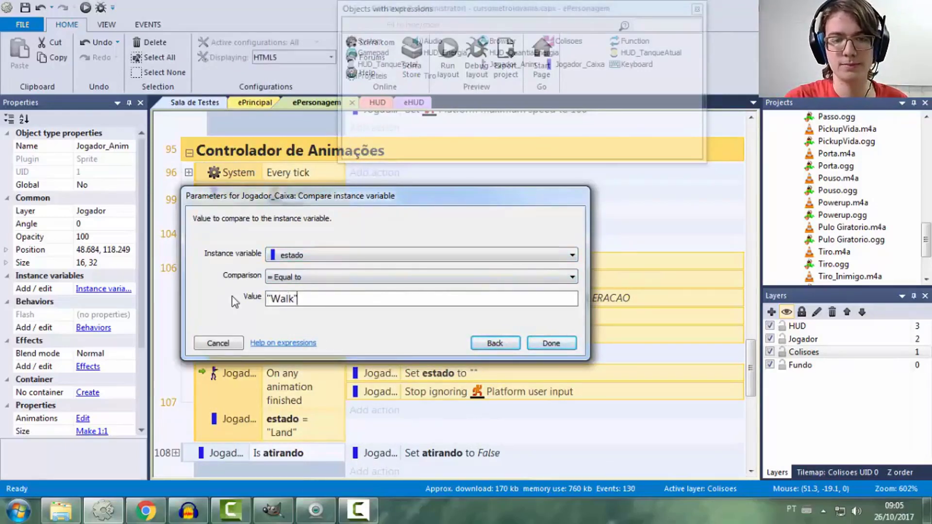
{"action": "type", "text": "\""}
{"action": "key", "text": "Return"}
Add a sub-event under the "Walk" event that checks whether Jogador_Anim's animation frame equals 5
{"action": "scroll", "coordinate": [257, 286], "scroll_direction": "down", "scroll_amount": 3}
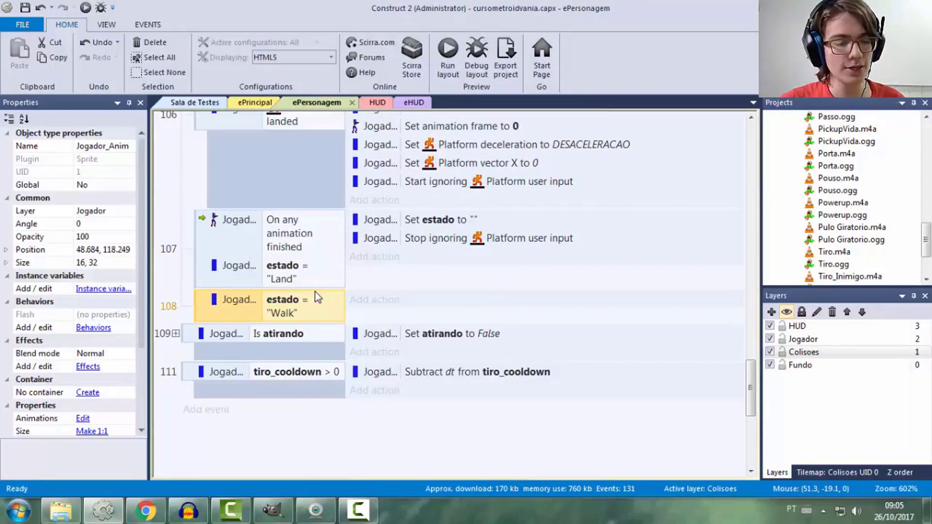
{"action": "key", "text": "e"}
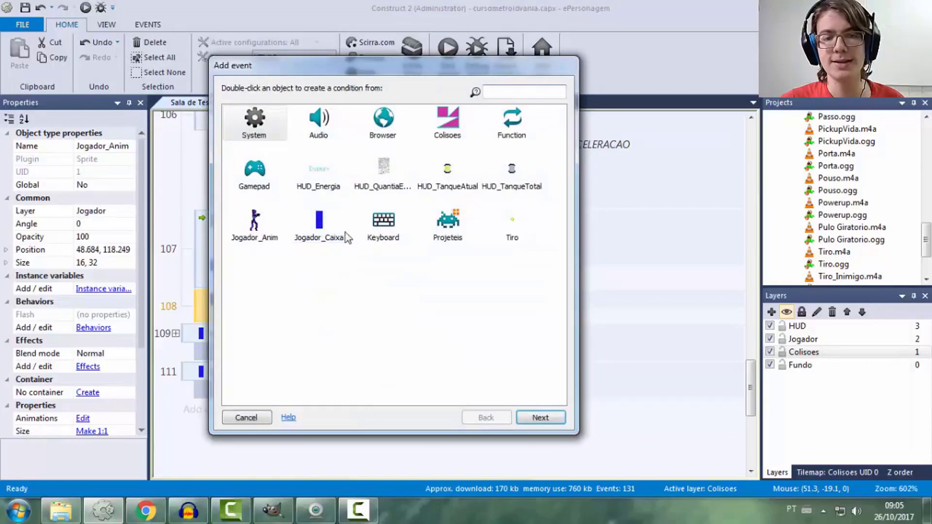
{"action": "double_click", "coordinate": [264, 238]}
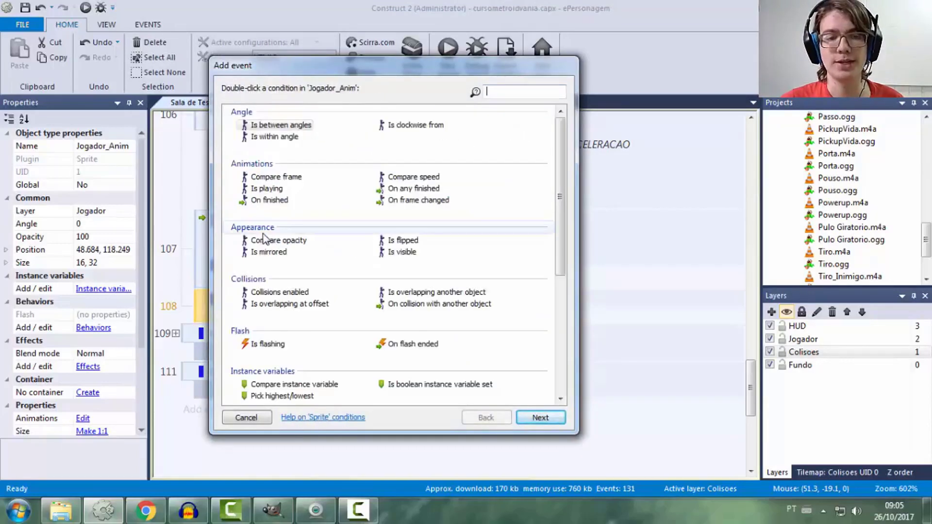
{"action": "type", "text": "fra"}
{"action": "double_click", "coordinate": [269, 126]}
{"action": "left_click", "coordinate": [362, 258]}
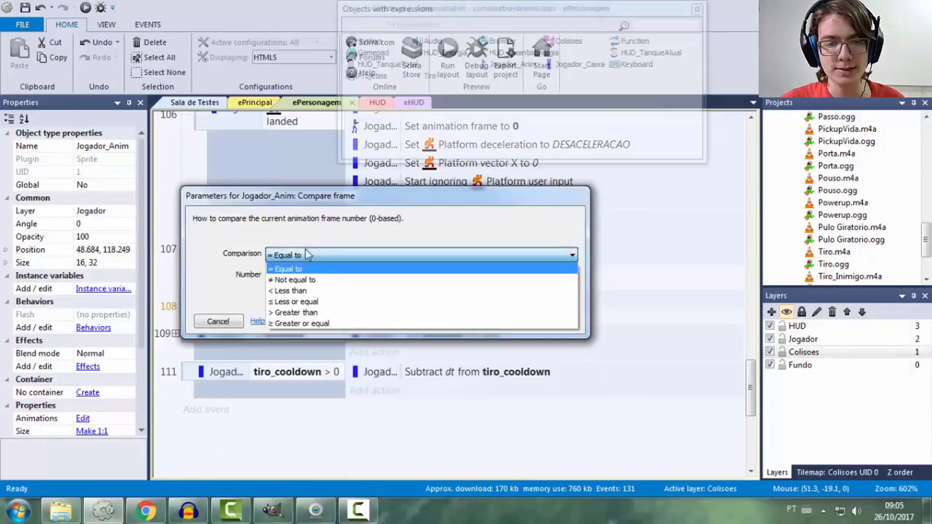
{"action": "left_click", "coordinate": [300, 255]}
{"action": "left_click_drag", "start_coordinate": [280, 278], "coordinate": [267, 281]}
{"action": "type", "text": "5"}
{"action": "key", "text": "Return"}
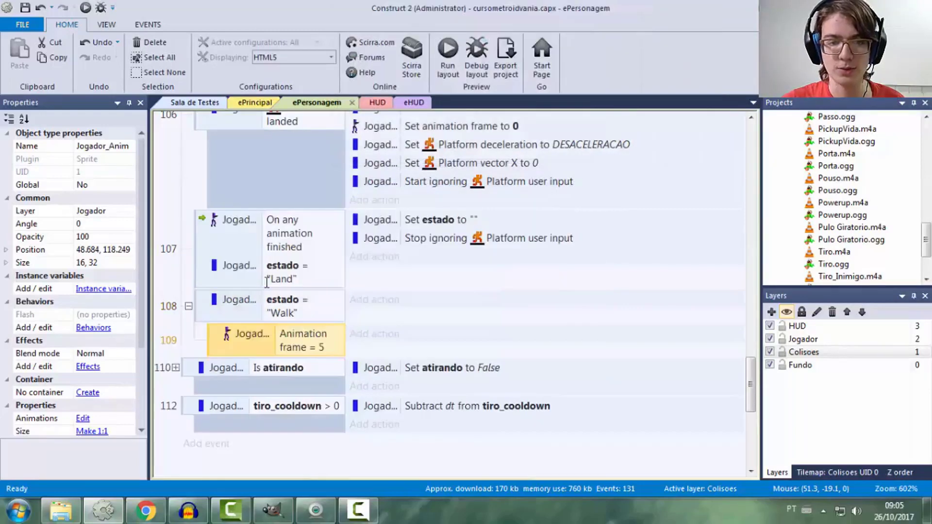
Make the frame check an OR block with a copy of its condition, and set the copy's frame number to 10
{"action": "left_click", "coordinate": [258, 346]}
{"action": "left_click_drag", "start_coordinate": [258, 348], "coordinate": [252, 339], "text": "ctrl"}
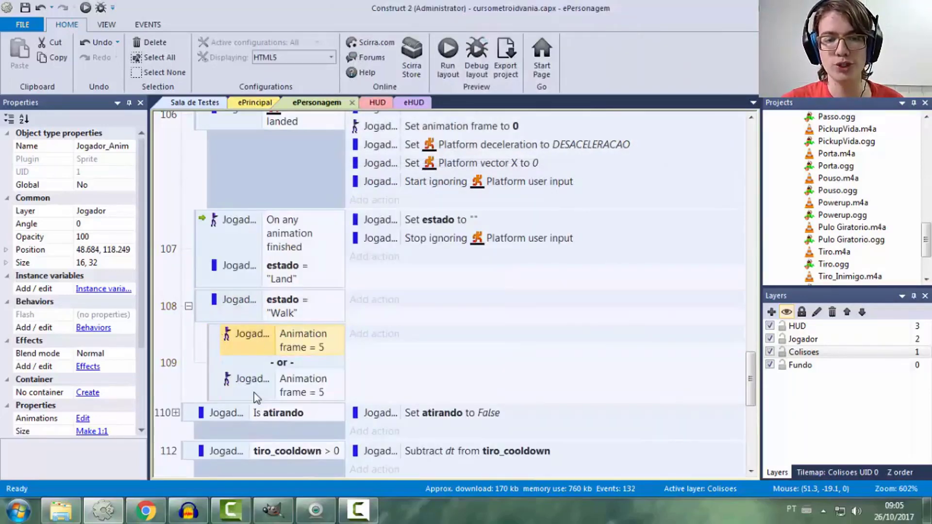
{"action": "double_click", "coordinate": [256, 392]}
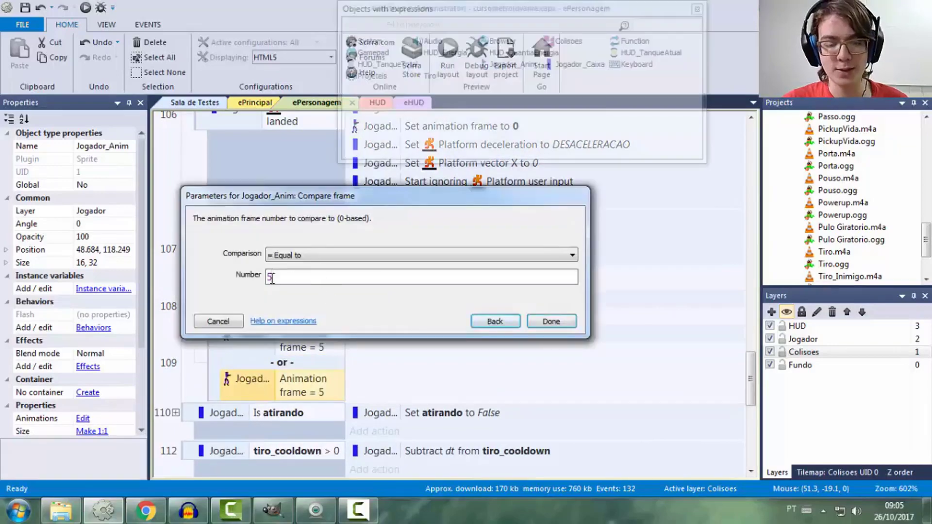
{"action": "type", "text": "10"}
{"action": "key", "text": "Return"}
Add an Audio Play action to the frame 5 or 10 sub-event, playing Passo not looping at volume 0
{"action": "scroll", "coordinate": [272, 279], "scroll_direction": "down", "scroll_amount": 2}
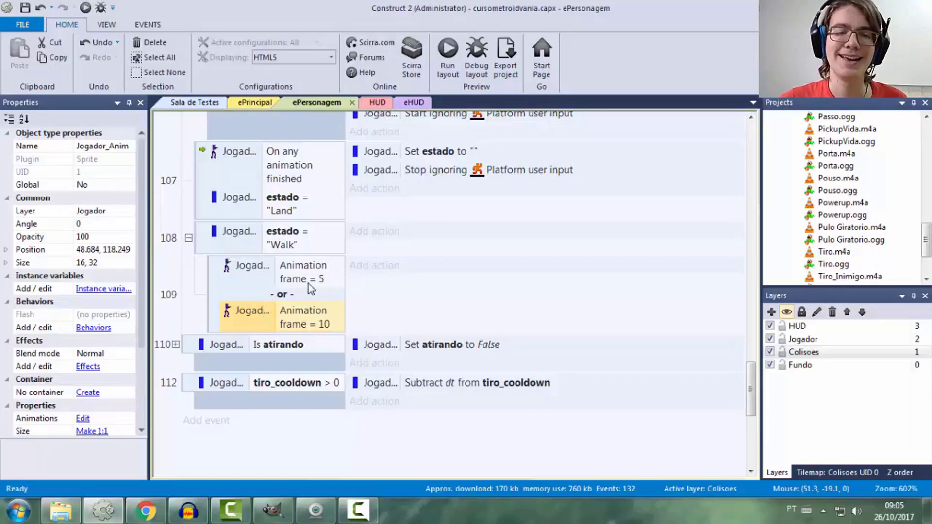
{"action": "left_click", "coordinate": [353, 308]}
{"action": "left_click", "coordinate": [383, 266]}
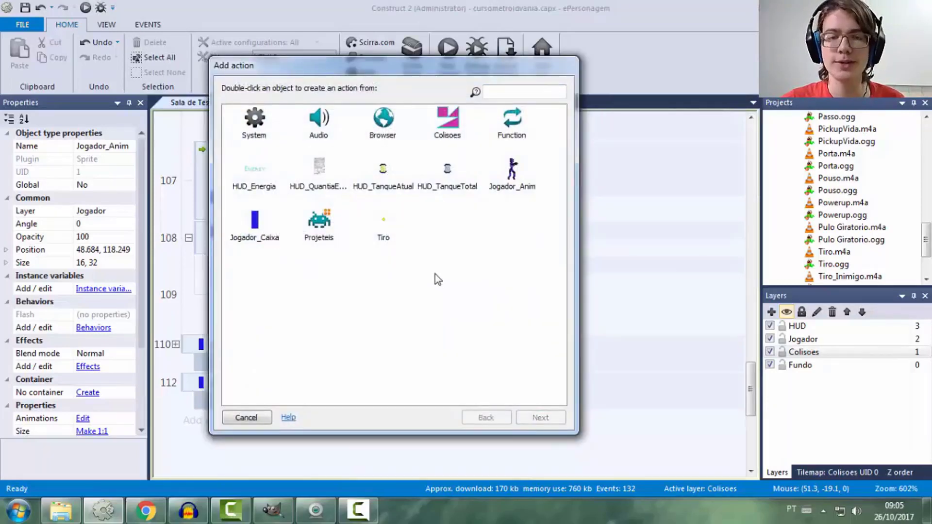
{"action": "double_click", "coordinate": [317, 123]}
{"action": "double_click", "coordinate": [257, 338]}
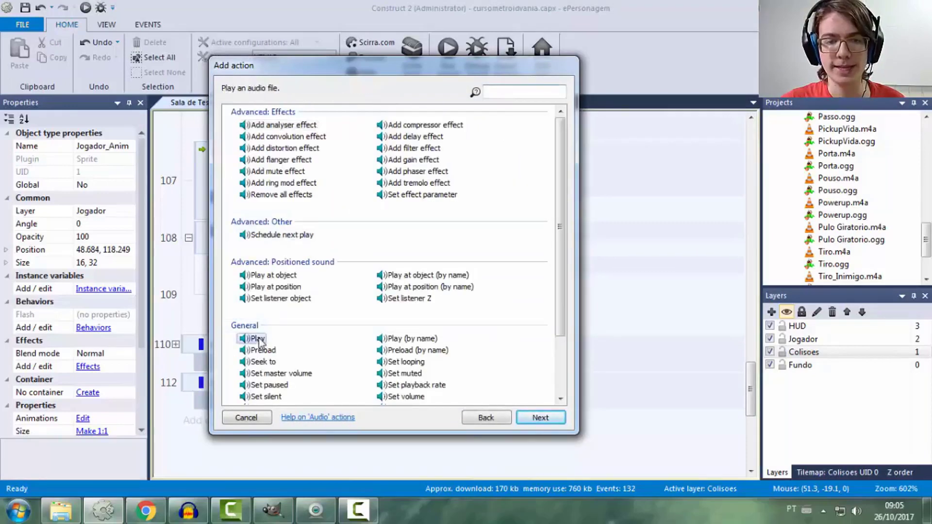
{"action": "left_click", "coordinate": [331, 255]}
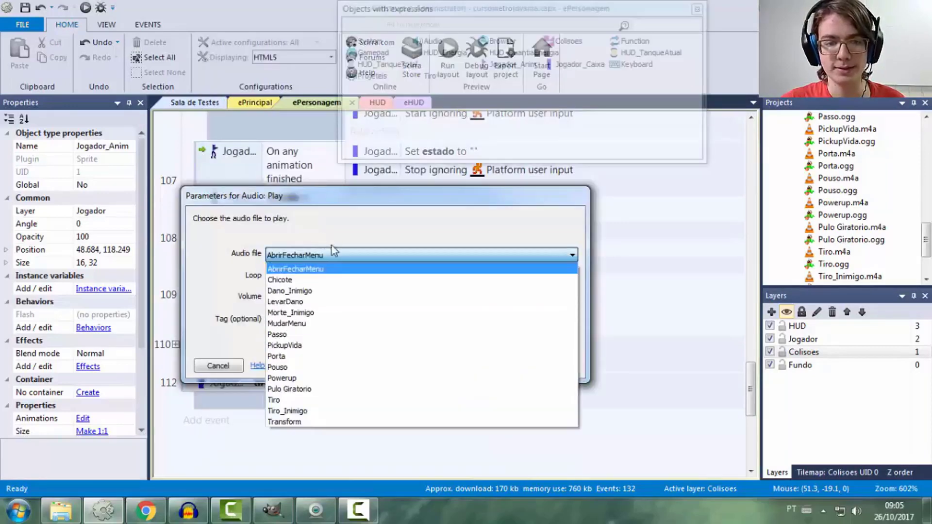
{"action": "left_click", "coordinate": [283, 335]}
{"action": "left_click", "coordinate": [305, 301]}
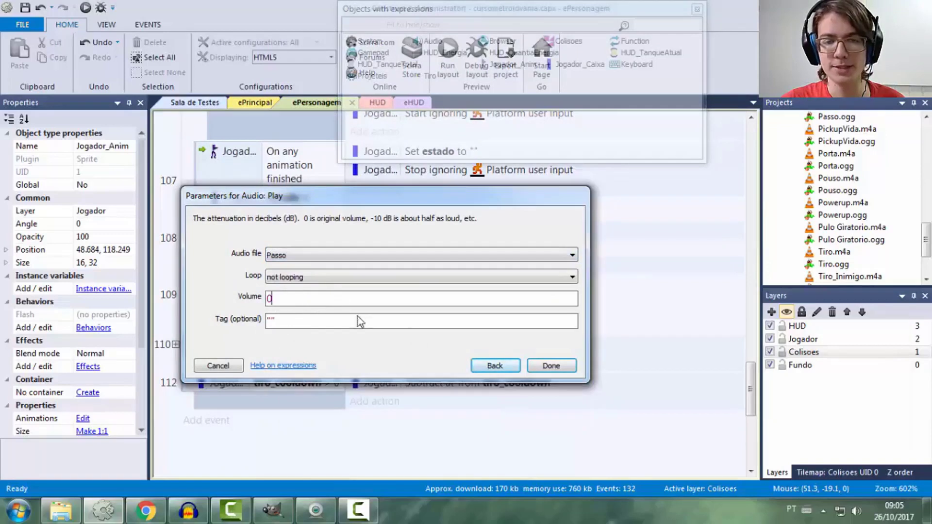
{"action": "left_click", "coordinate": [551, 365]}
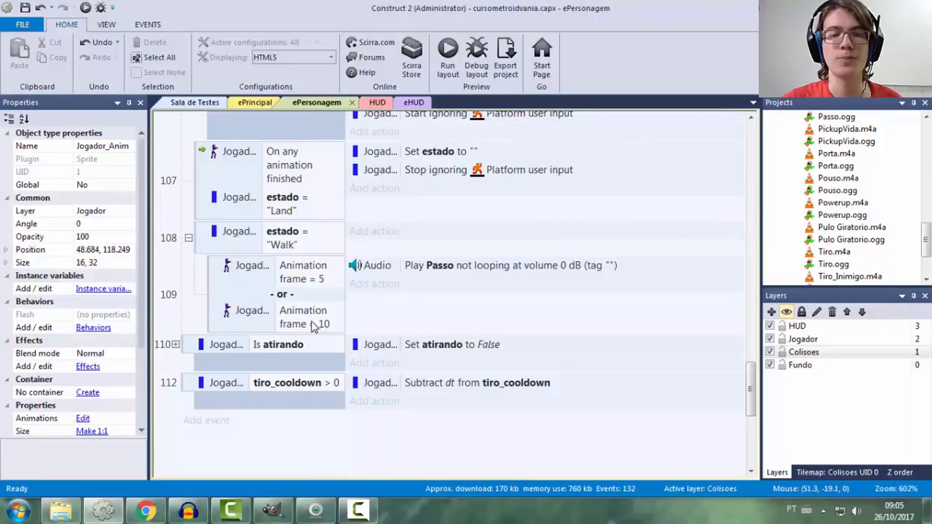
Add a System Trigger once while true sub-event beneath the frame 5 or 10 event
{"action": "left_click", "coordinate": [293, 285]}
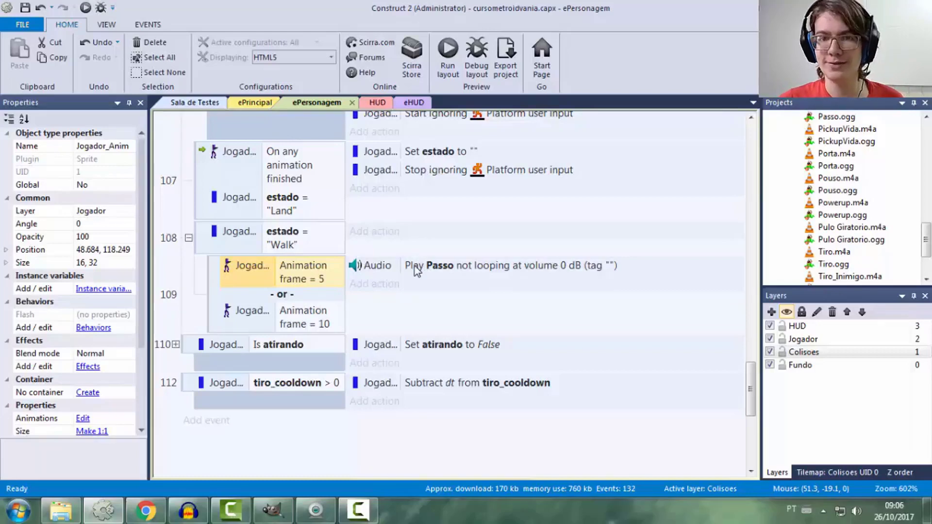
{"action": "left_click", "coordinate": [224, 291]}
{"action": "left_click", "coordinate": [374, 236]}
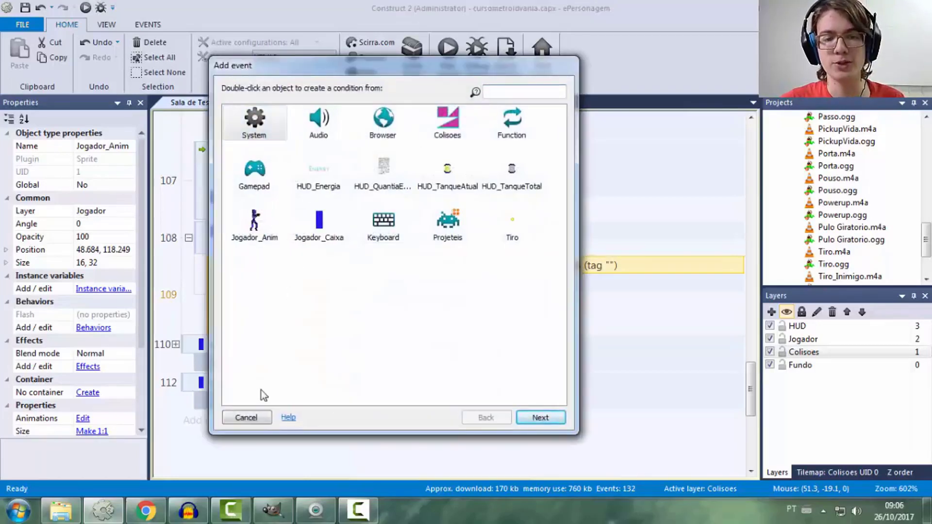
{"action": "double_click", "coordinate": [255, 123]}
{"action": "type", "text": "tr"}
{"action": "left_click", "coordinate": [278, 126]}
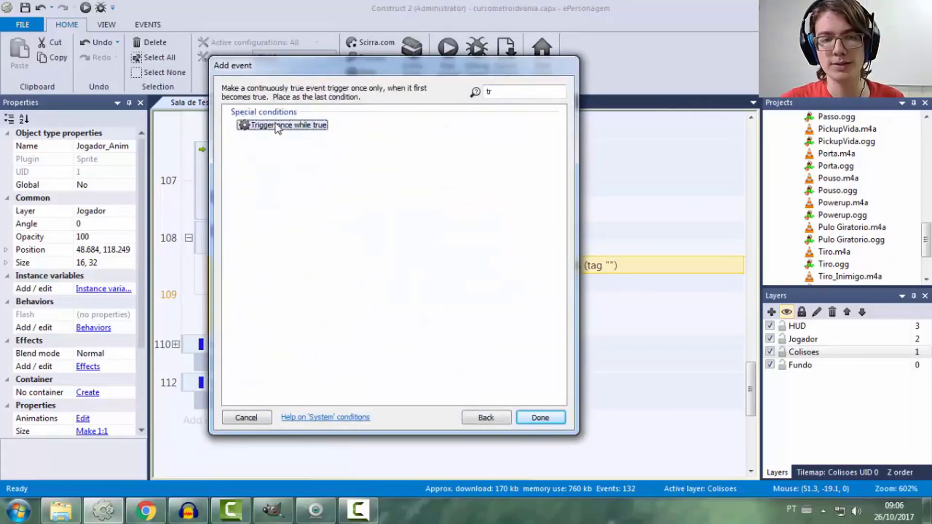
{"action": "double_click", "coordinate": [278, 125]}
{"action": "left_click_drag", "start_coordinate": [316, 350], "coordinate": [301, 336]}
{"action": "left_click_drag", "start_coordinate": [313, 377], "coordinate": [314, 377]}
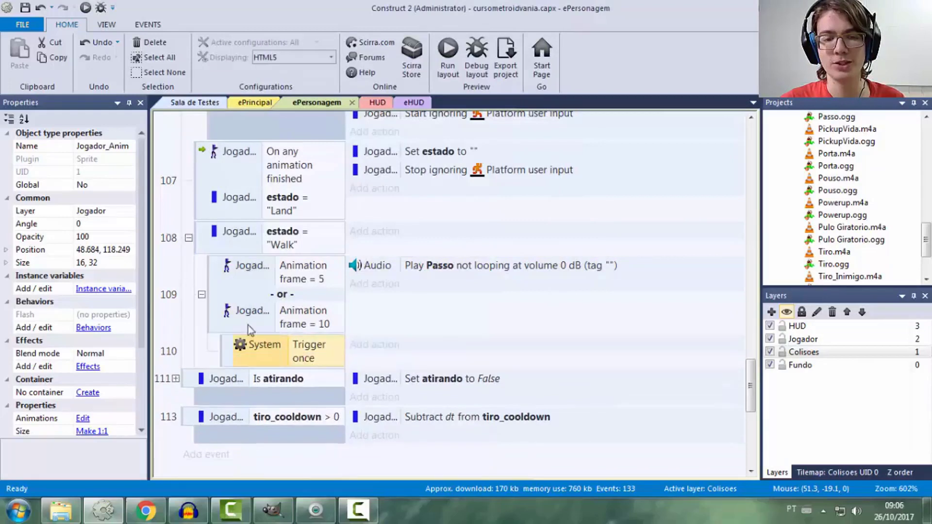
Move the Play Passo action from the frame 5 or 10 event into its Trigger once sub-event
{"action": "left_click", "coordinate": [286, 323]}
{"action": "left_click", "coordinate": [217, 263]}
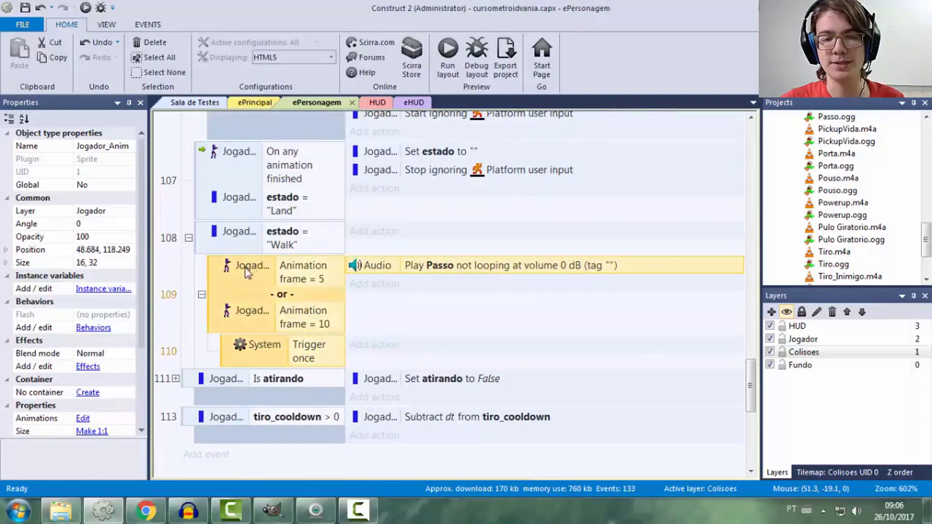
{"action": "left_click", "coordinate": [249, 273]}
{"action": "left_click", "coordinate": [257, 320]}
{"action": "left_click", "coordinate": [256, 344]}
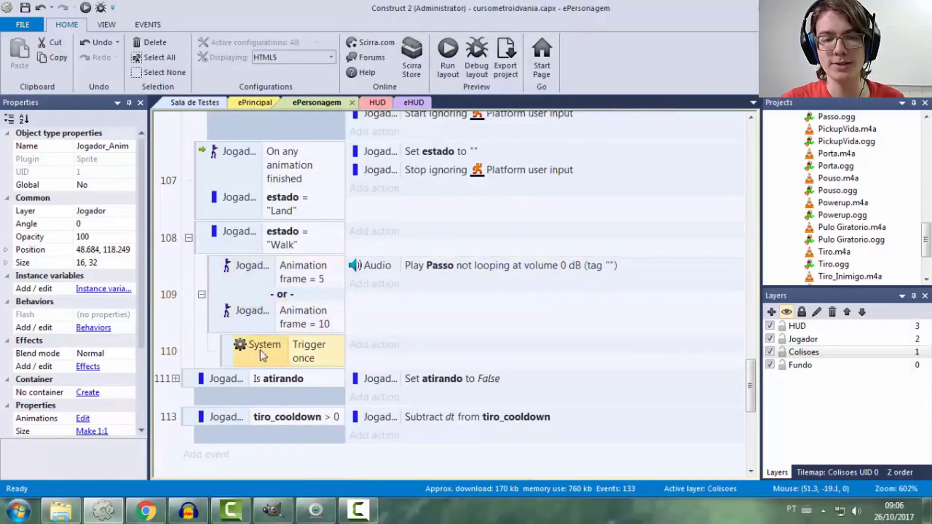
{"action": "left_click", "coordinate": [470, 265]}
{"action": "left_click_drag", "start_coordinate": [481, 343], "coordinate": [481, 346]}
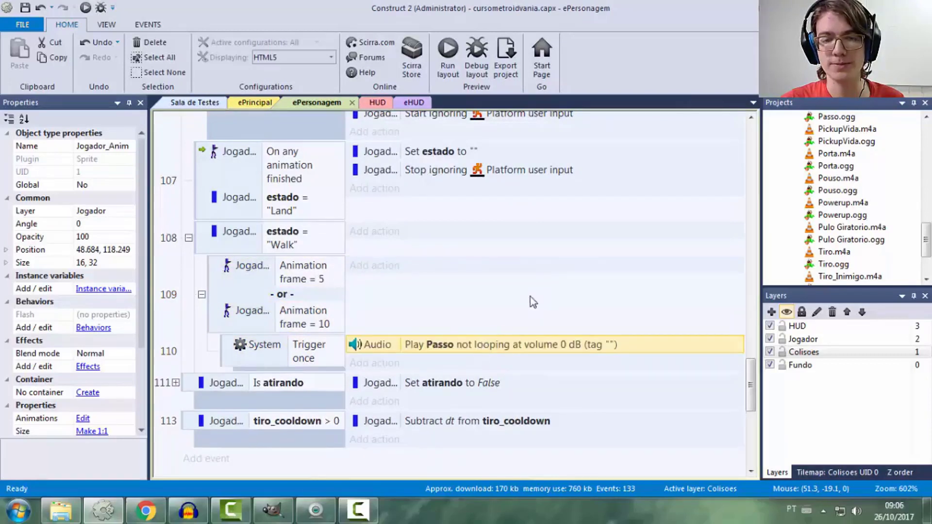
{"action": "left_click", "coordinate": [293, 321]}
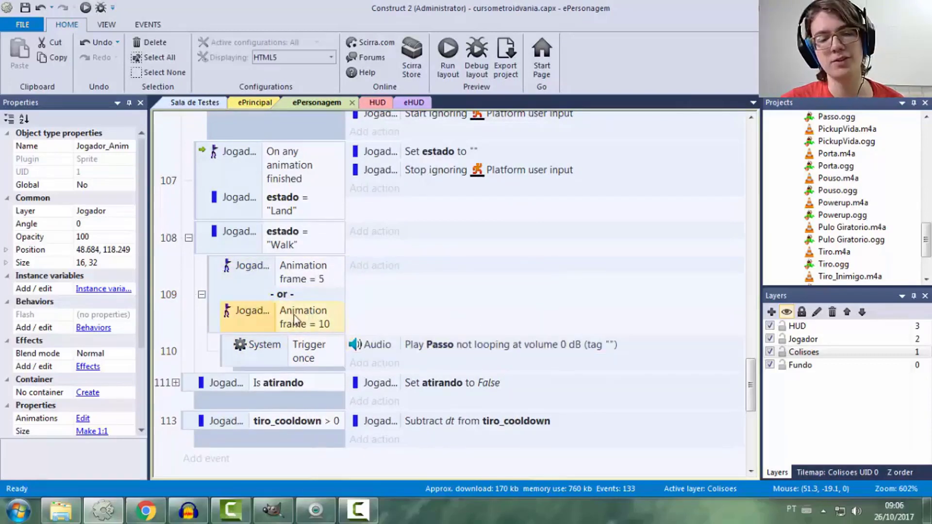
{"action": "left_click", "coordinate": [315, 281]}
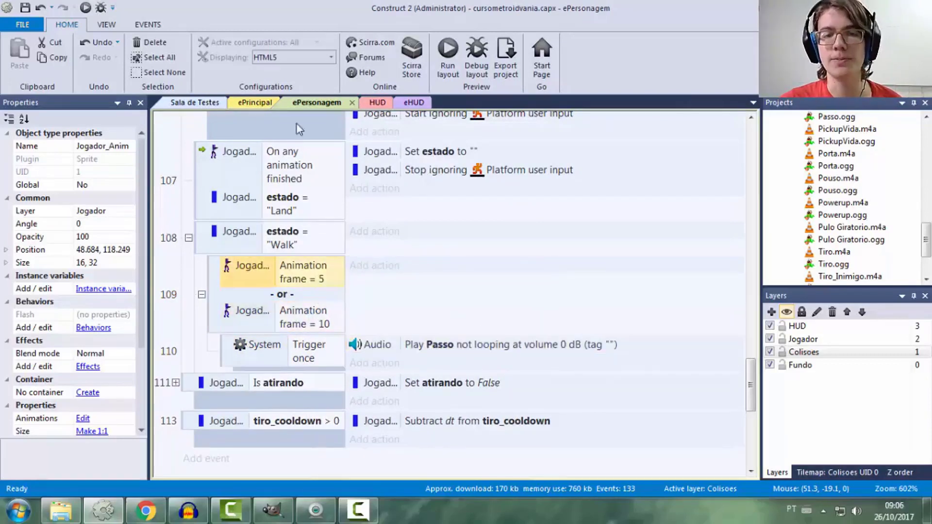
Preview the Sala de Testes layout, walk the player back and forth to test the footsteps, and close the preview
{"action": "left_click", "coordinate": [199, 104]}
{"action": "left_click", "coordinate": [448, 59]}
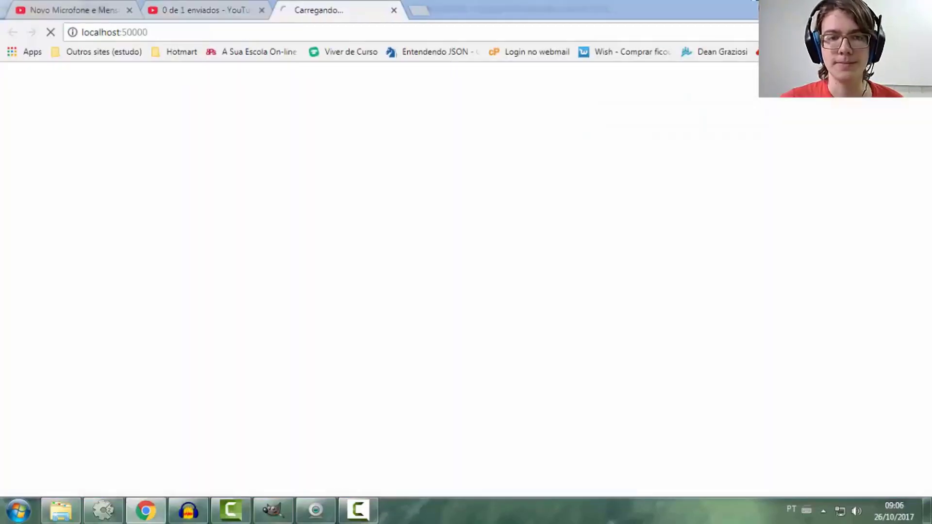
{"action": "key", "text": "Right"}
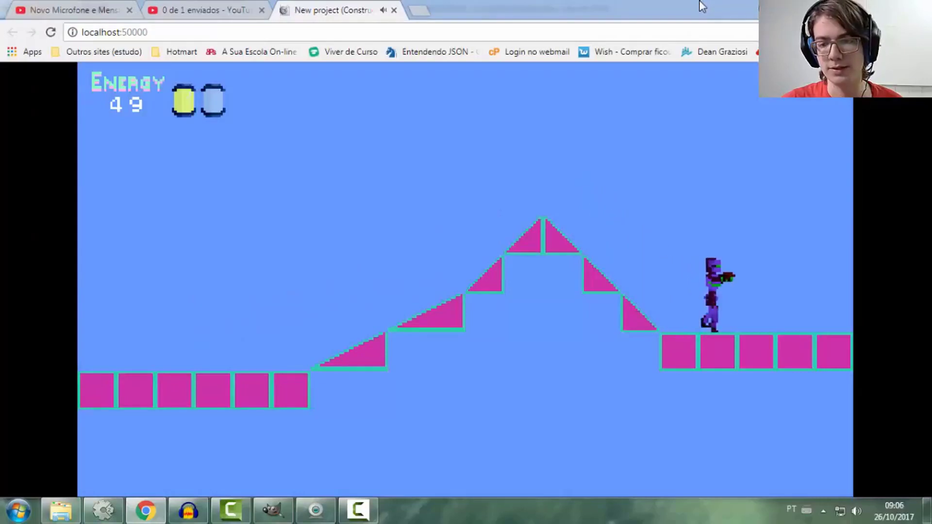
{"action": "key", "text": "Left"}
{"action": "key", "text": "Left"}
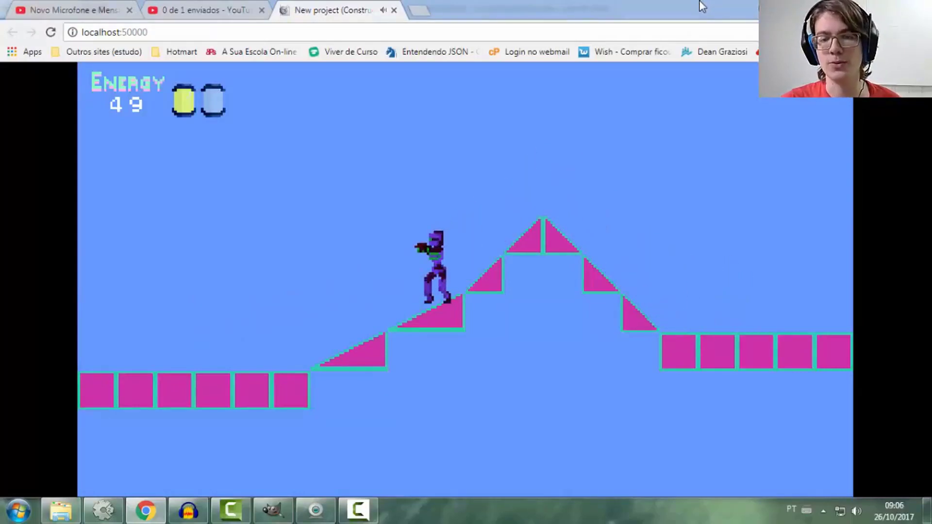
{"action": "key", "text": "Left"}
{"action": "key", "text": "Right"}
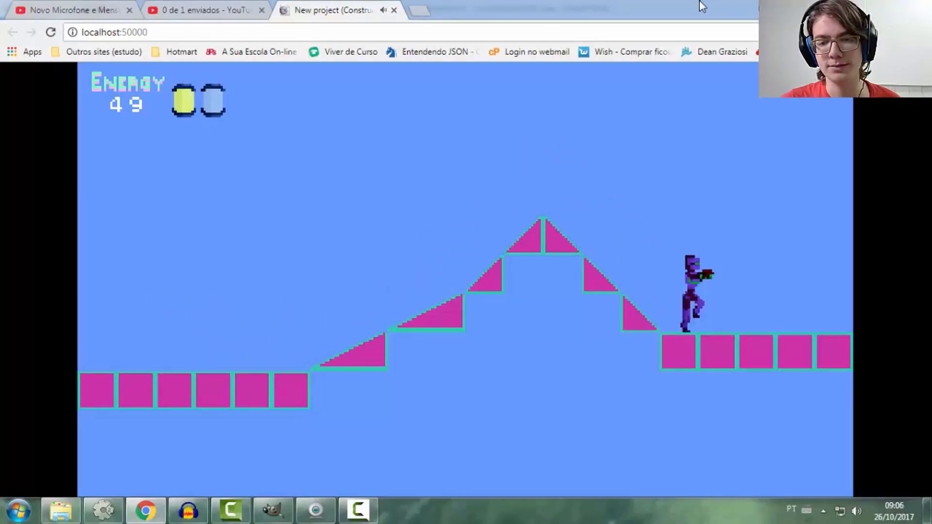
{"action": "key", "text": "Left"}
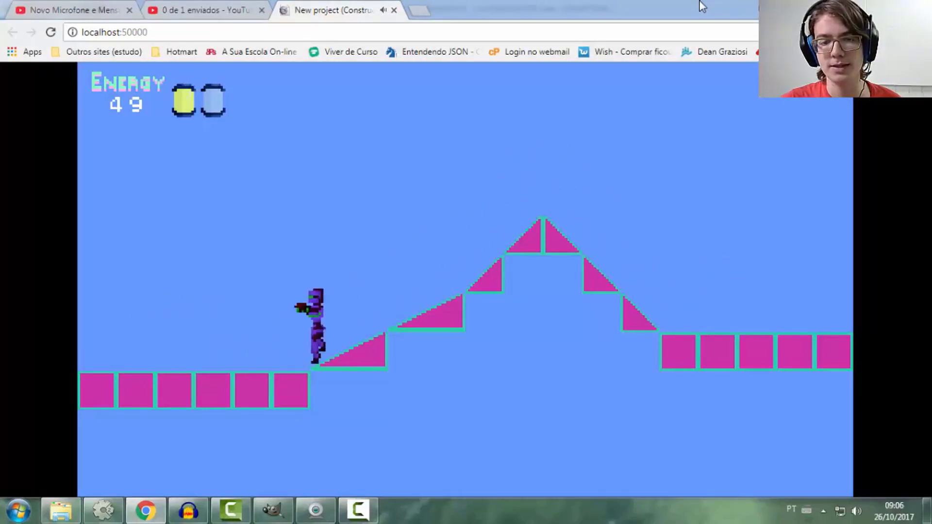
{"action": "left_click", "coordinate": [394, 10]}
{"action": "left_click", "coordinate": [103, 510]}
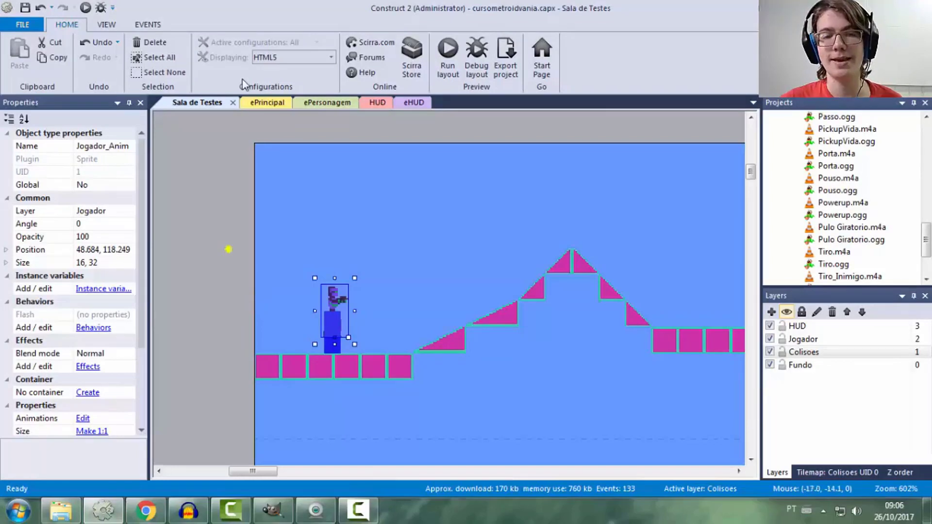
Collapse the frame 5 or 10 sub-event and its parent "Walk" event in the ePersonagem event sheet
{"action": "left_click", "coordinate": [327, 102]}
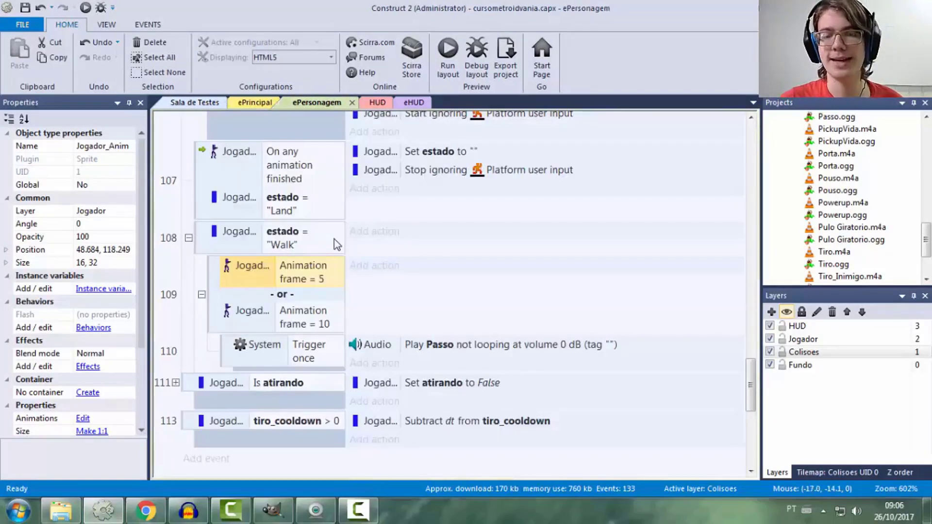
{"action": "left_click", "coordinate": [407, 310]}
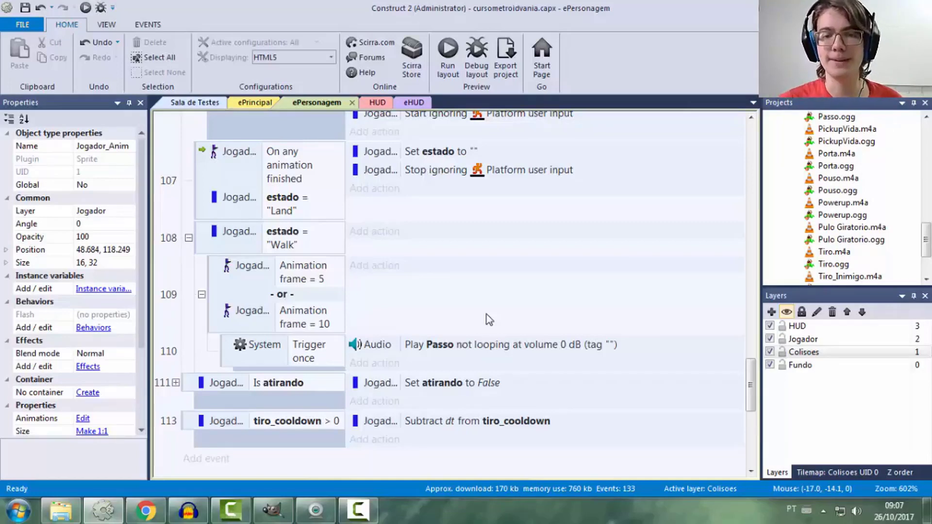
{"action": "scroll", "coordinate": [479, 319], "scroll_direction": "down", "scroll_amount": 1}
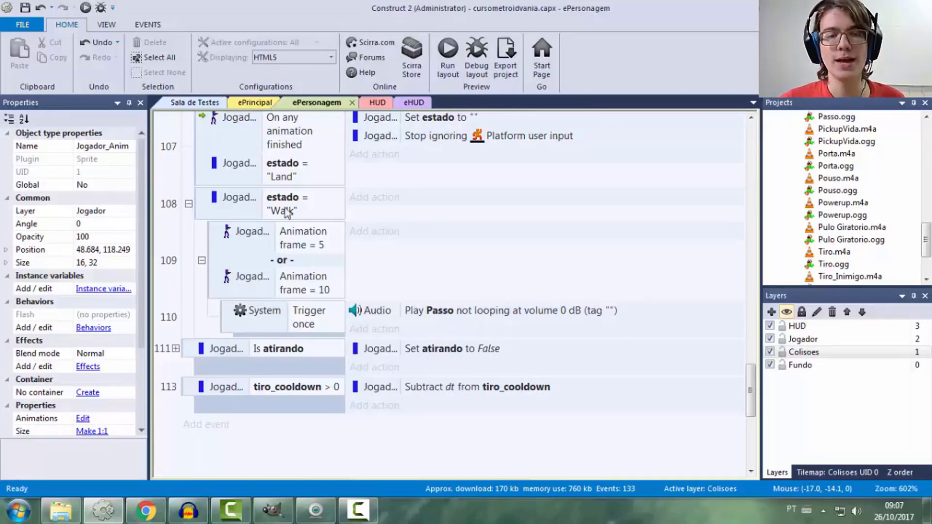
{"action": "left_click", "coordinate": [202, 261]}
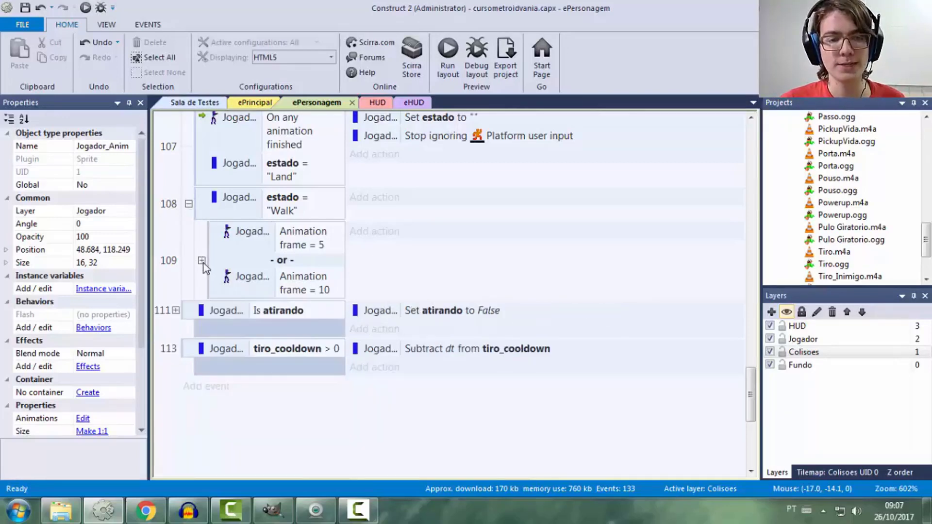
{"action": "left_click", "coordinate": [188, 204]}
Add an Audio Play action for Tiro, not looping at volume 0, directly after Create object in the tiro_cooldown ≤ 0 sub-event
{"action": "scroll", "coordinate": [243, 285], "scroll_direction": "up", "scroll_amount": 3}
{"action": "scroll", "coordinate": [242, 285], "scroll_direction": "up", "scroll_amount": 5}
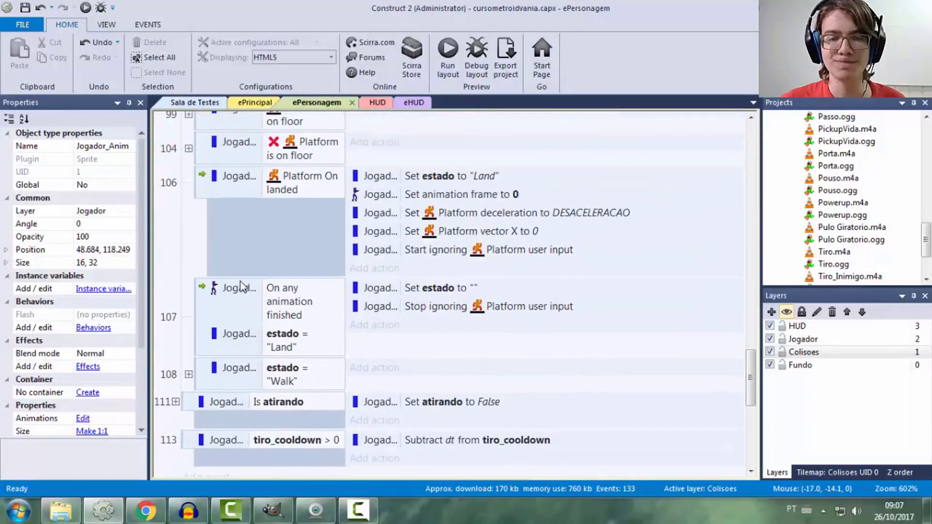
{"action": "scroll", "coordinate": [243, 286], "scroll_direction": "down", "scroll_amount": 3}
{"action": "scroll", "coordinate": [242, 286], "scroll_direction": "down", "scroll_amount": 3}
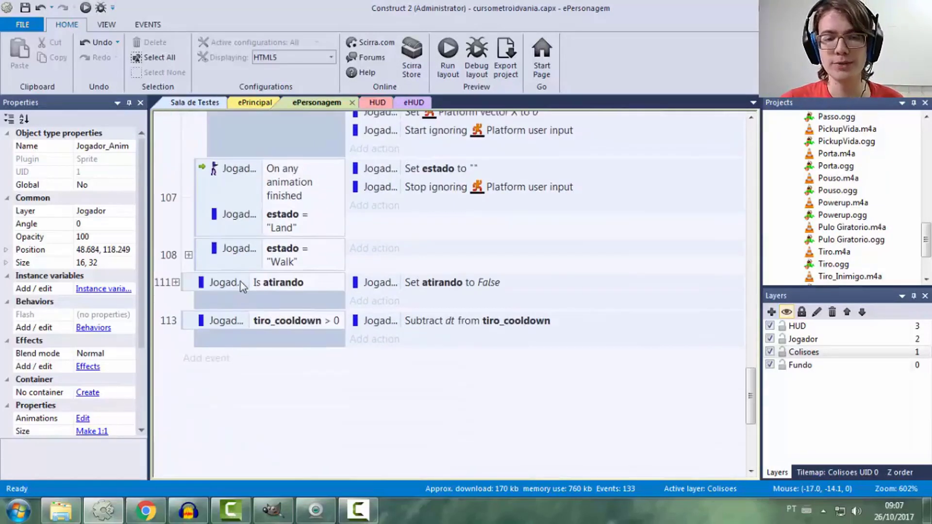
{"action": "left_click", "coordinate": [176, 248]}
{"action": "scroll", "coordinate": [177, 250], "scroll_direction": "down", "scroll_amount": 1}
{"action": "left_click", "coordinate": [342, 278]}
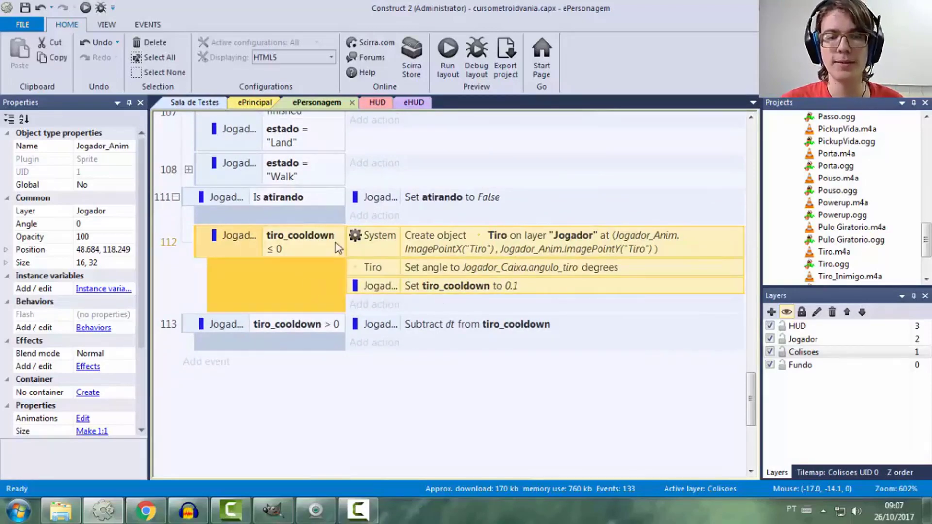
{"action": "left_click", "coordinate": [374, 304]}
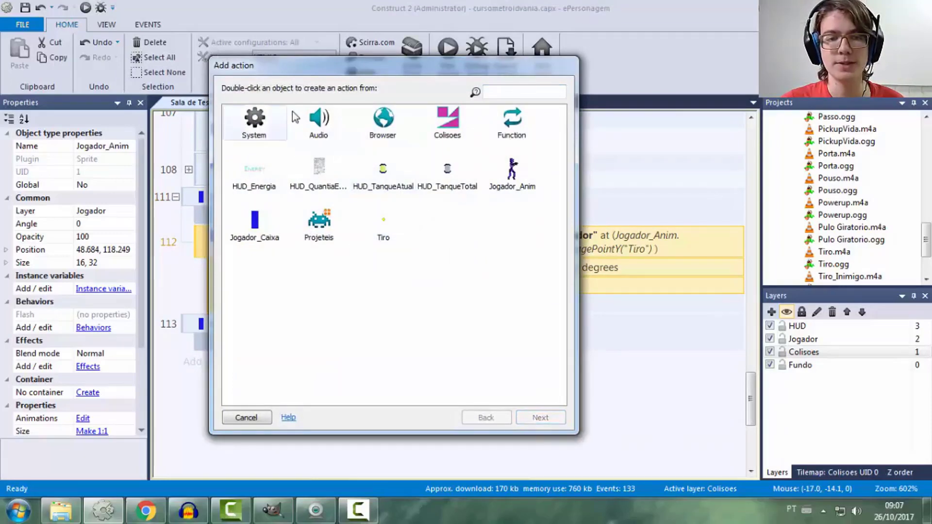
{"action": "double_click", "coordinate": [318, 121]}
{"action": "double_click", "coordinate": [257, 338]}
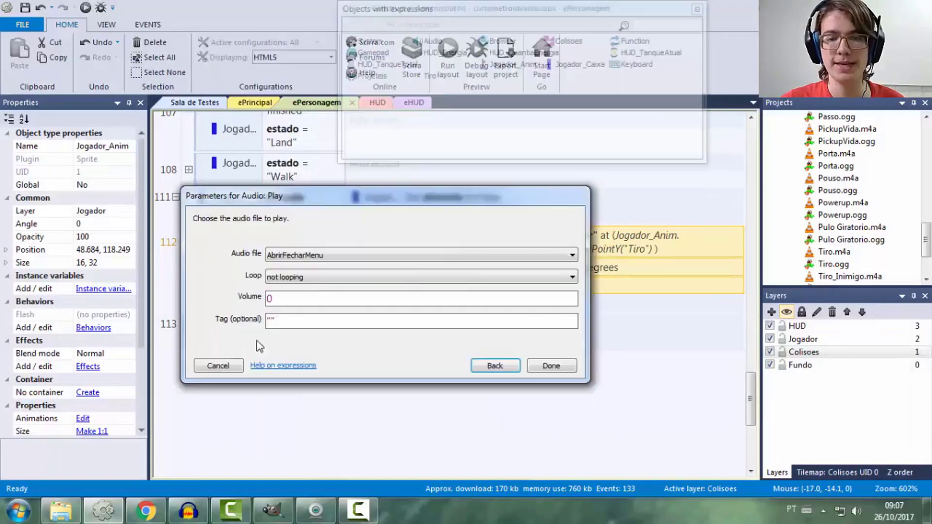
{"action": "left_click", "coordinate": [412, 256]}
{"action": "left_click", "coordinate": [287, 400]}
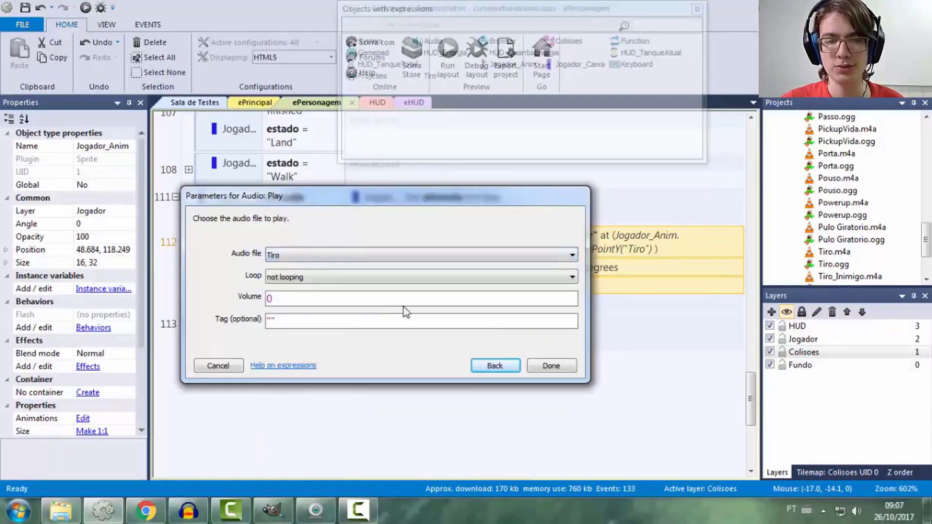
{"action": "left_click", "coordinate": [551, 366]}
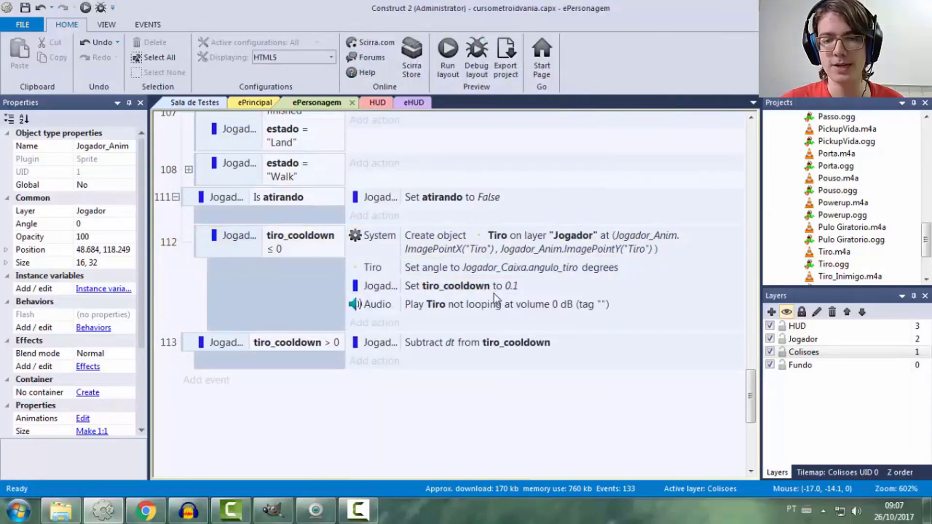
{"action": "left_click_drag", "start_coordinate": [494, 304], "coordinate": [508, 270]}
Preview the layout, walk the player both ways while shooting to test the Tiro sound, and close the preview
{"action": "left_click", "coordinate": [447, 49]}
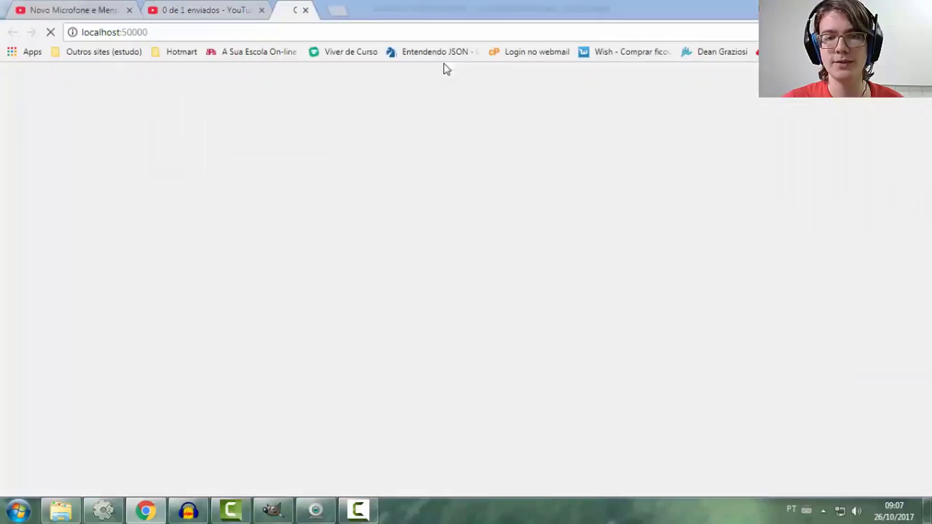
{"action": "key", "text": "Right"}
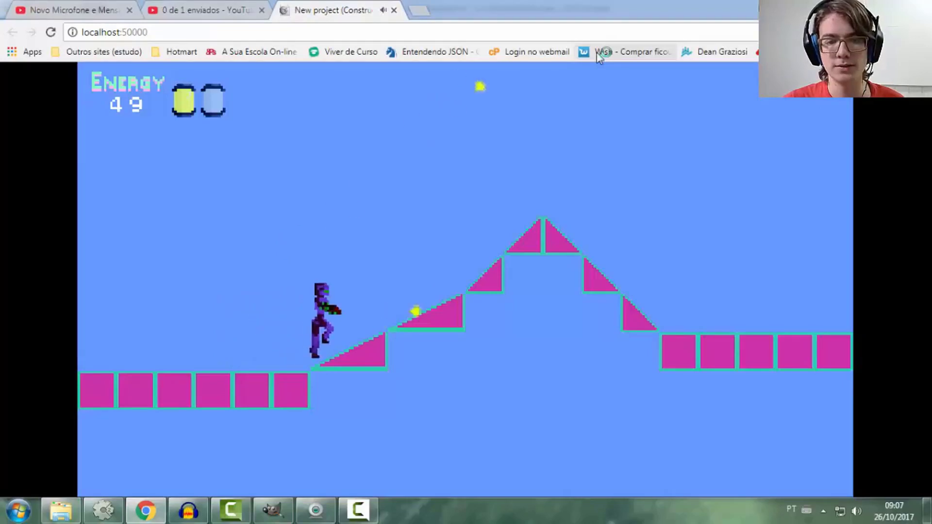
{"action": "key", "text": "Left"}
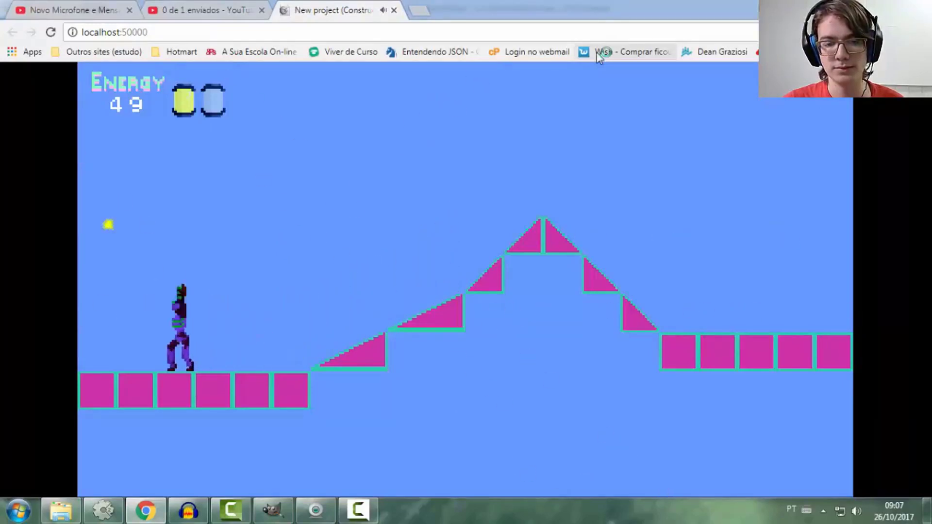
{"action": "key", "text": "Right"}
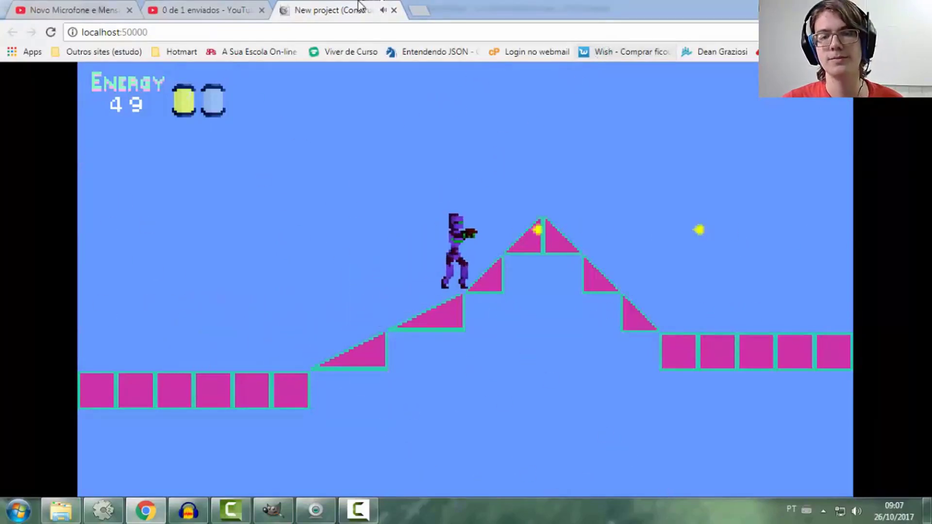
{"action": "left_click", "coordinate": [395, 10]}
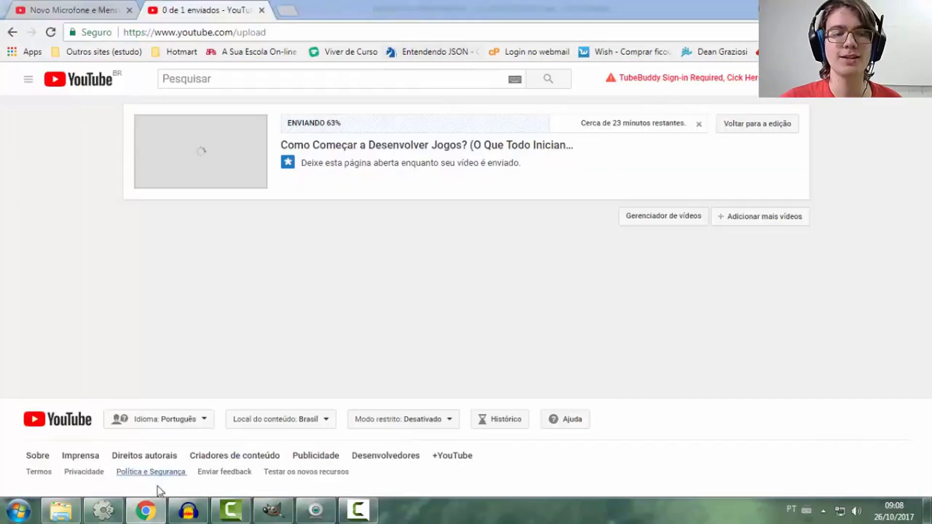
{"action": "left_click", "coordinate": [122, 510]}
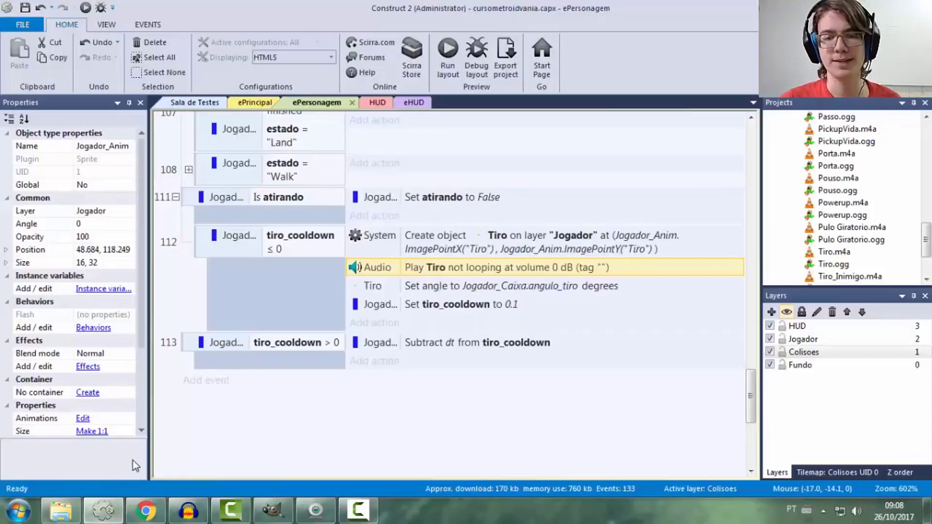
Add an Audio Play action to the Platform On landed event, playing Pouso not looping at volume 0
{"action": "left_click", "coordinate": [299, 287]}
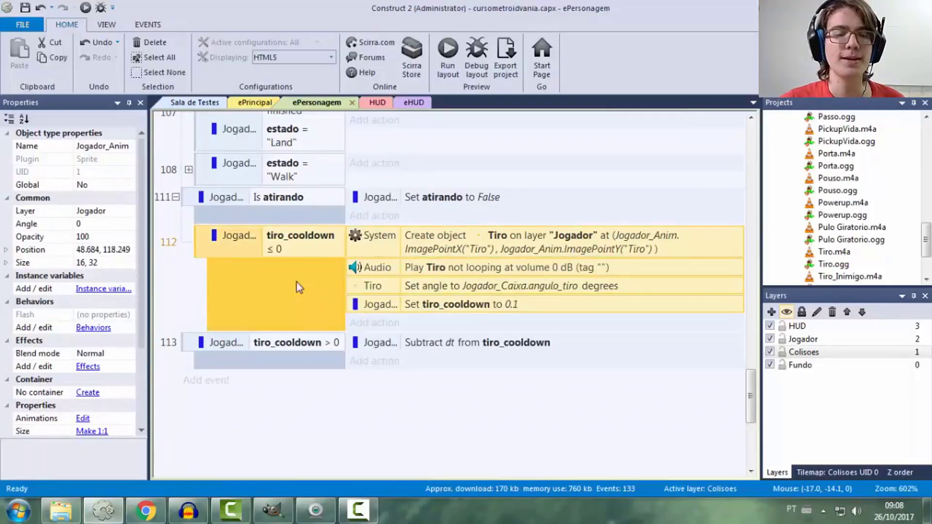
{"action": "left_click", "coordinate": [201, 313]}
{"action": "scroll", "coordinate": [200, 310], "scroll_direction": "up", "scroll_amount": 5}
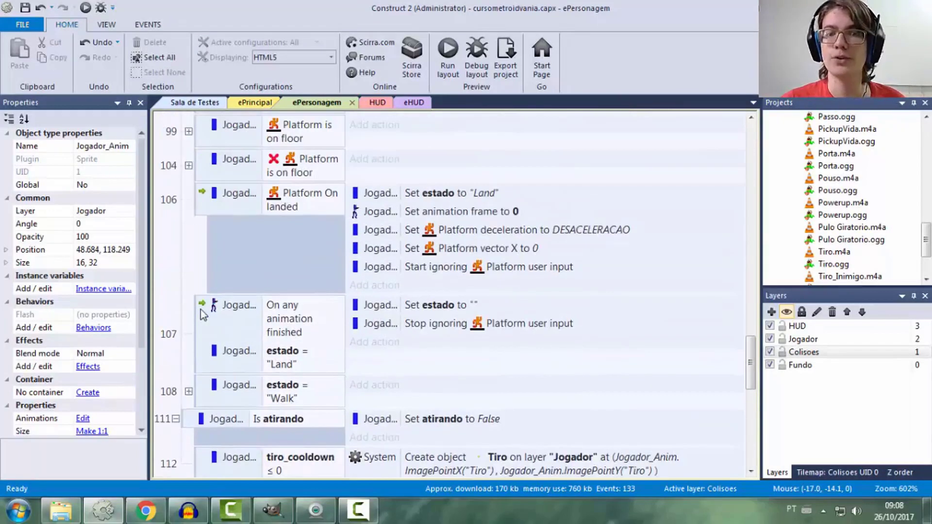
{"action": "scroll", "coordinate": [200, 310], "scroll_direction": "up", "scroll_amount": 1}
{"action": "left_click", "coordinate": [241, 293]}
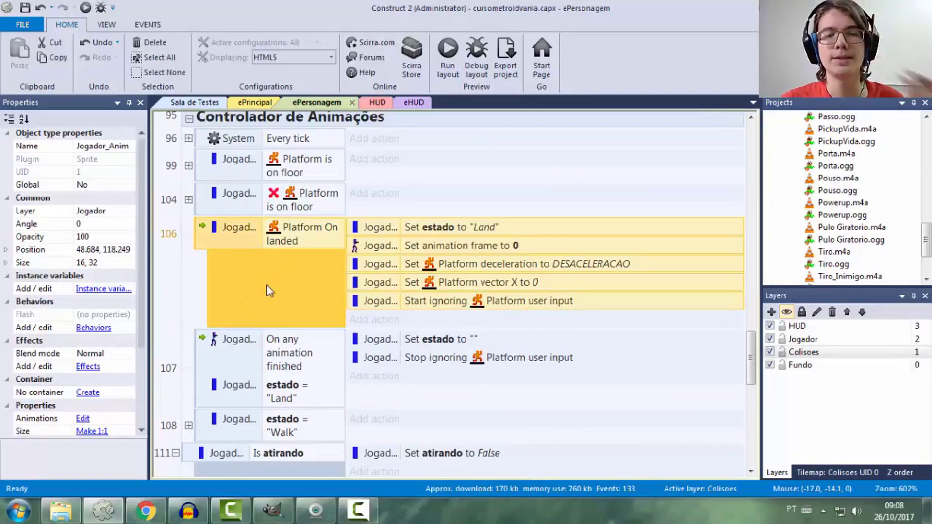
{"action": "left_click", "coordinate": [385, 319]}
{"action": "double_click", "coordinate": [321, 136]}
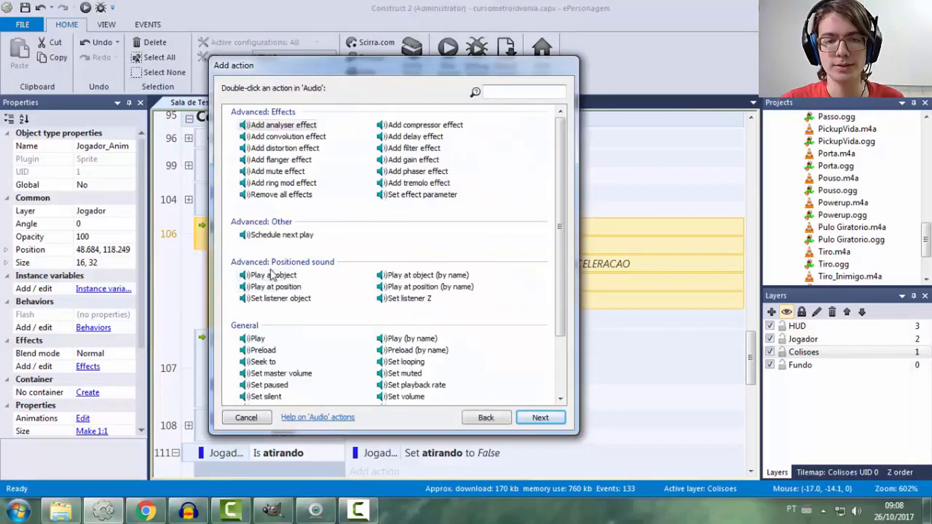
{"action": "double_click", "coordinate": [260, 338]}
{"action": "left_click", "coordinate": [377, 257]}
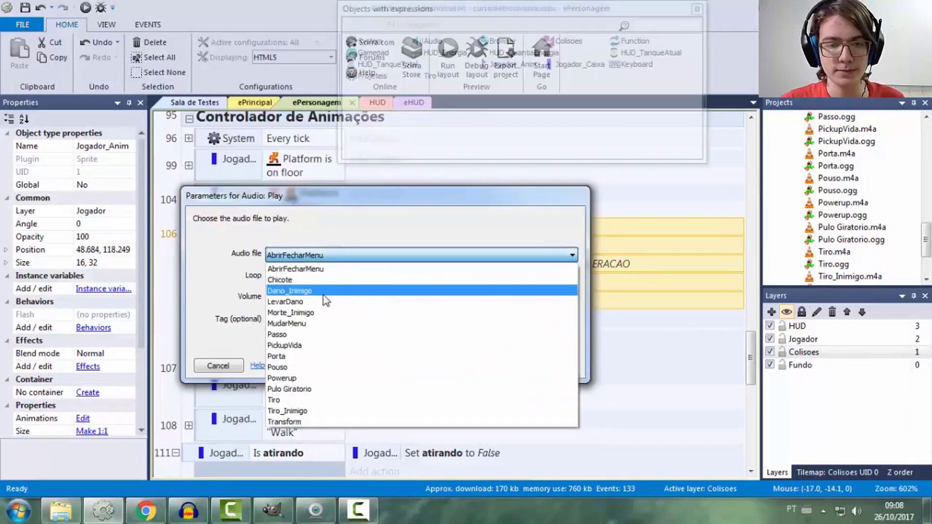
{"action": "left_click", "coordinate": [304, 358]}
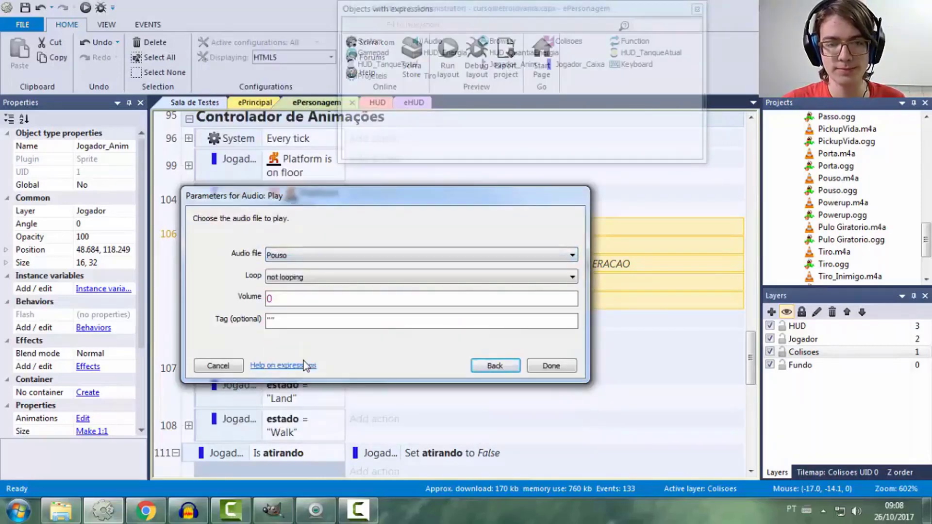
{"action": "left_click", "coordinate": [566, 368]}
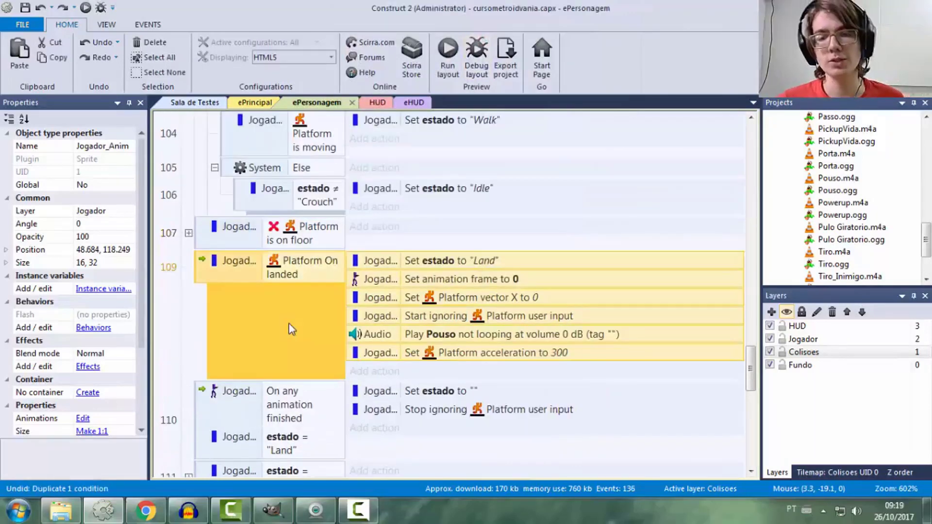
Preview the layout, make the player walk, jump and spin-jump both ways to test the Pouso landing sound, and close the preview
{"action": "scroll", "coordinate": [292, 329], "scroll_direction": "down", "scroll_amount": 1}
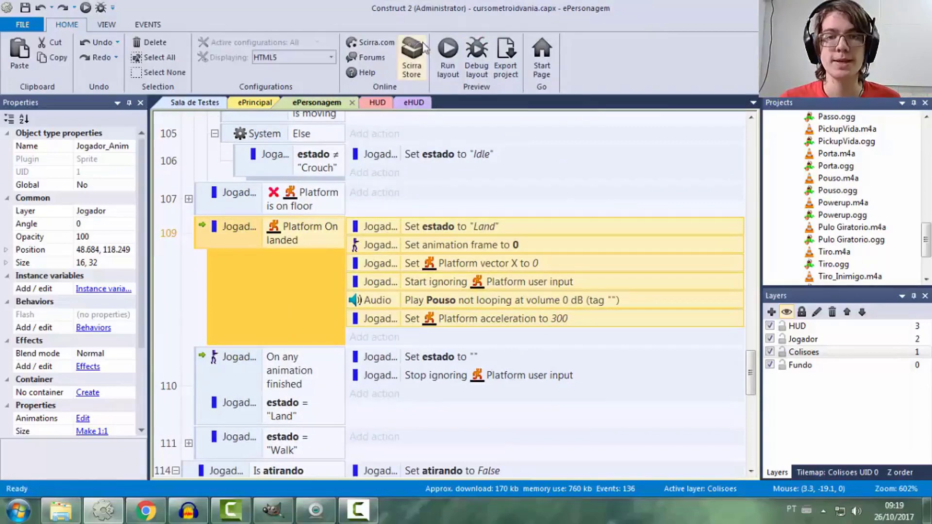
{"action": "left_click", "coordinate": [443, 57]}
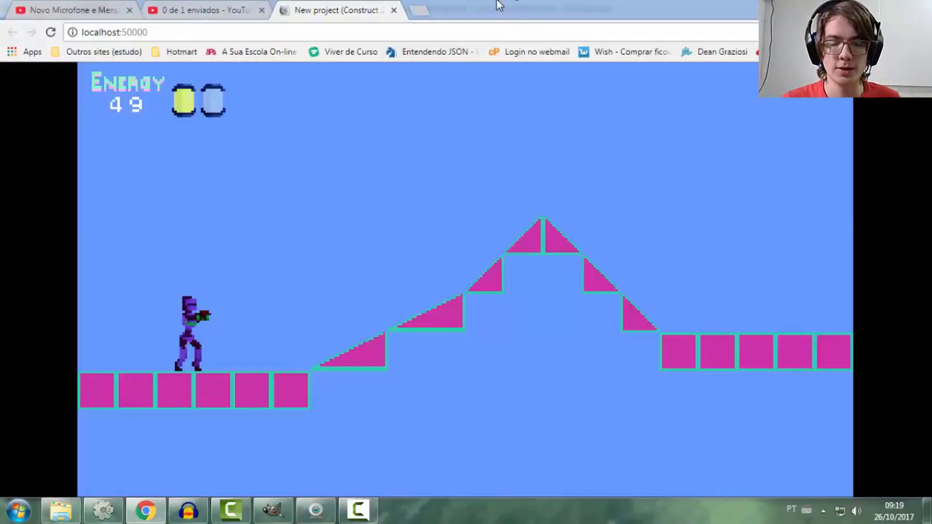
{"action": "key", "text": "Right"}
{"action": "key", "text": "Up"}
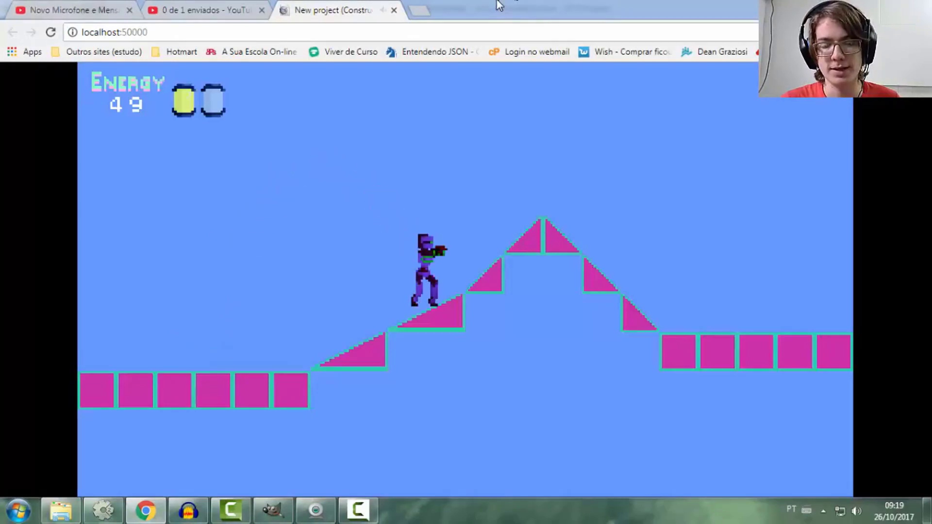
{"action": "key", "text": "Up"}
{"action": "key", "text": "Left"}
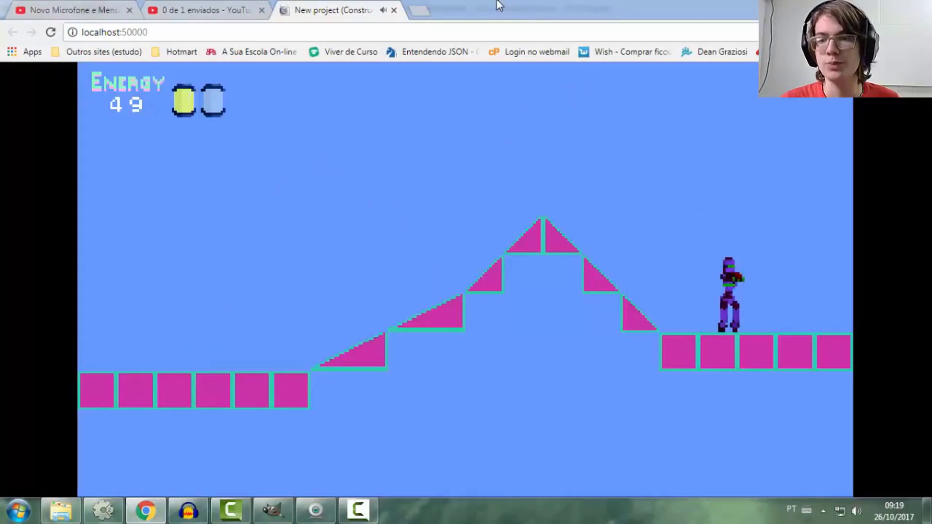
{"action": "key", "text": "Up"}
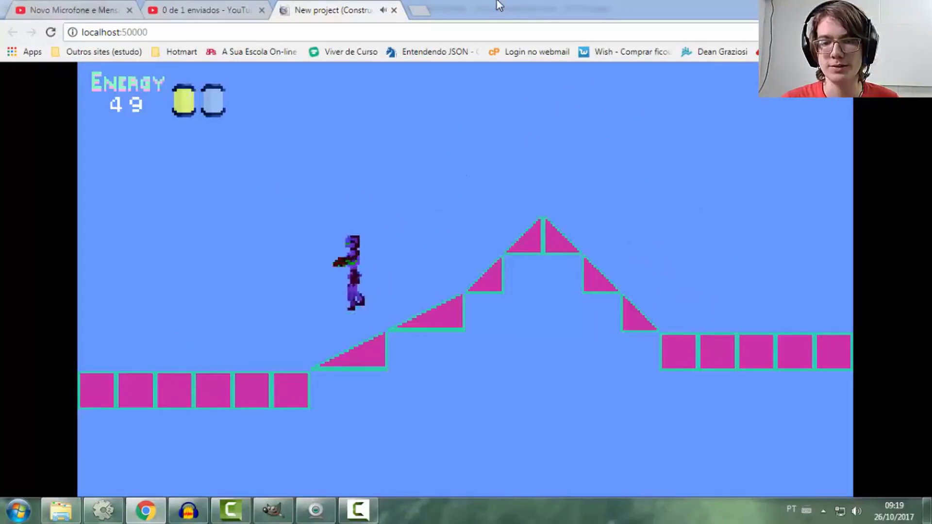
{"action": "key", "text": "Up"}
{"action": "key", "text": "Right"}
{"action": "key", "text": "Right"}
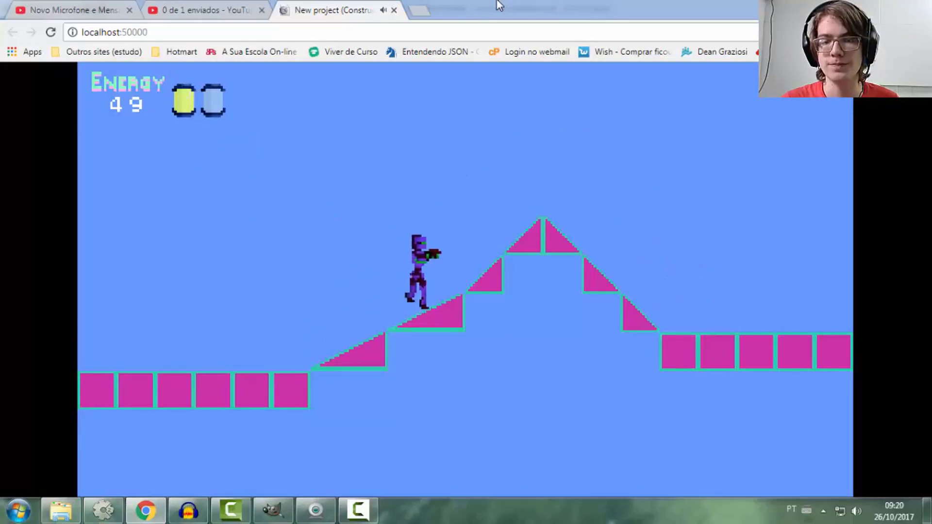
{"action": "key", "text": "Left"}
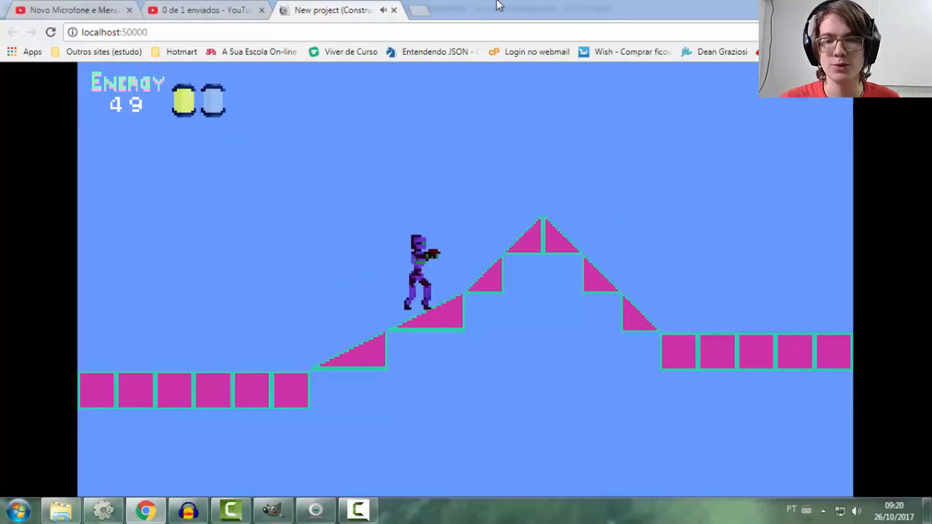
{"action": "key", "text": "Right"}
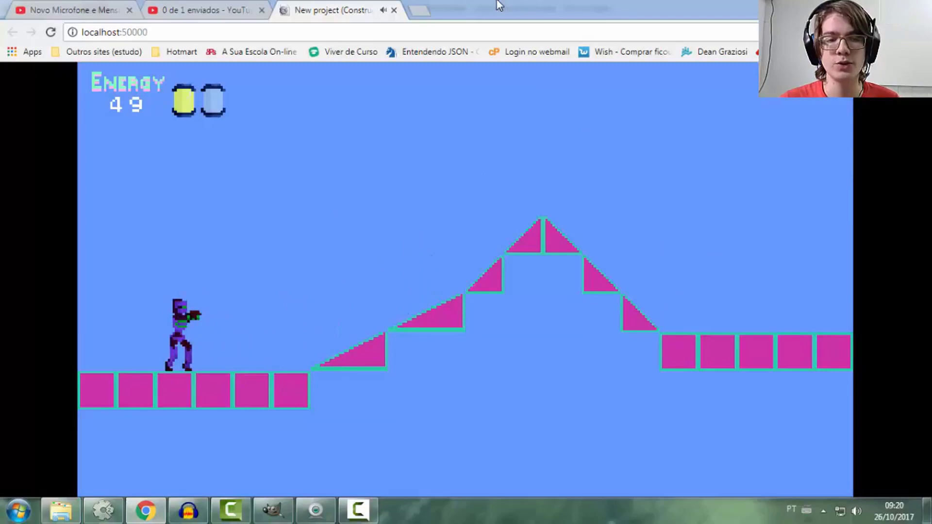
{"action": "key", "text": "Up"}
{"action": "key", "text": "Right"}
{"action": "key", "text": "Up"}
{"action": "key", "text": "Right"}
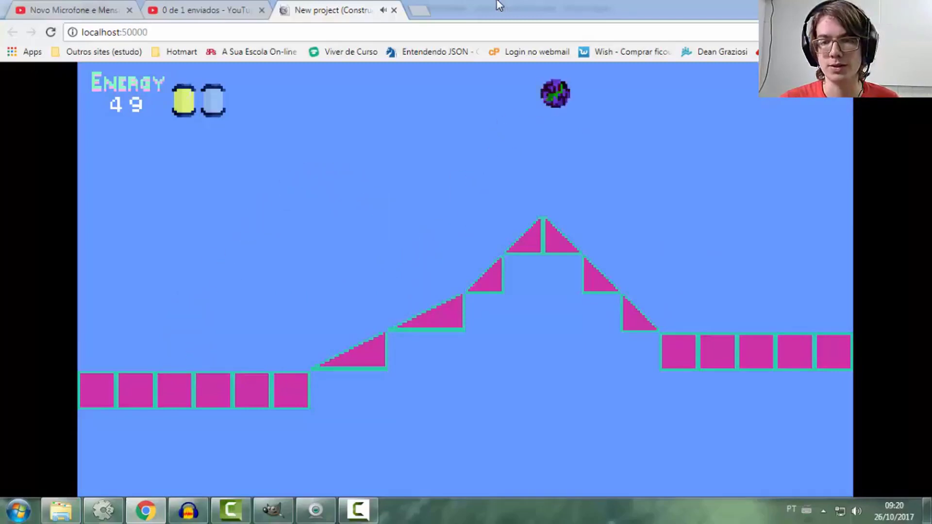
{"action": "key", "text": "Left"}
{"action": "key", "text": "Up"}
{"action": "key", "text": "Left"}
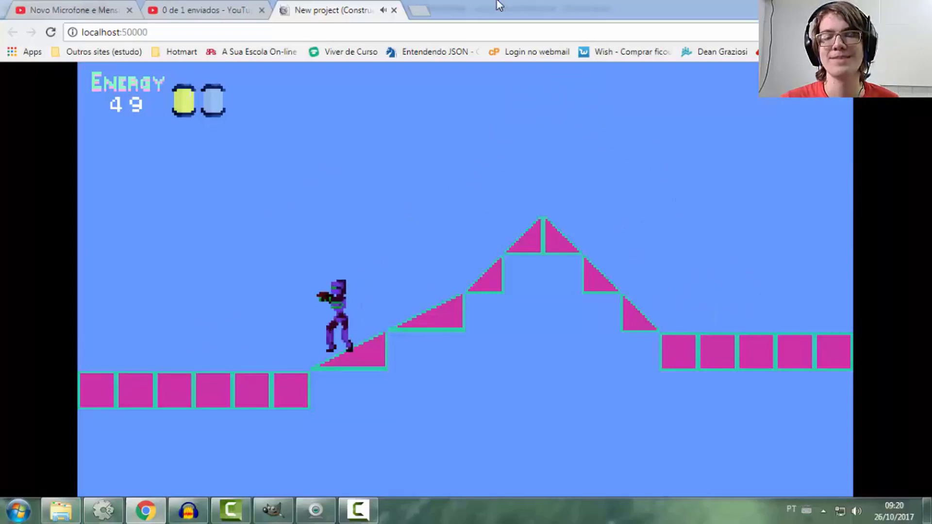
{"action": "left_click", "coordinate": [394, 12]}
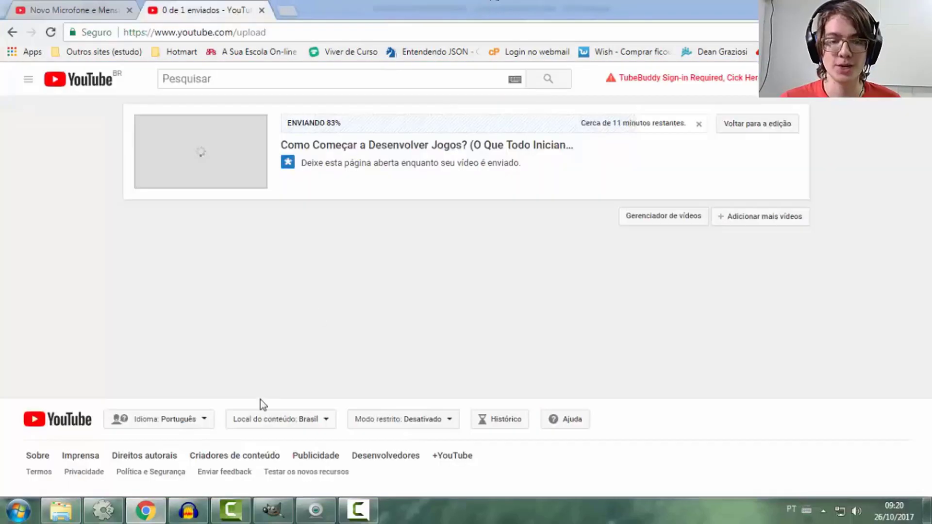
{"action": "key", "text": "alt+Tab"}
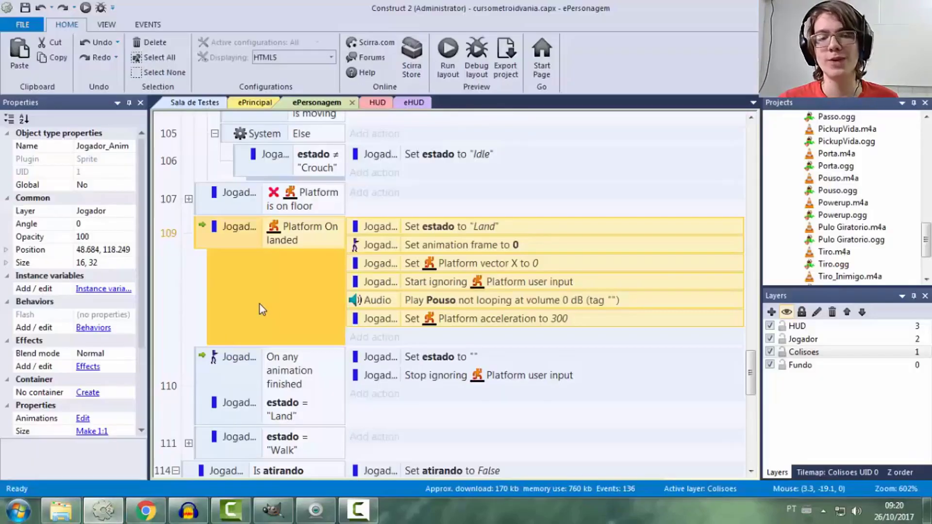
Expand the estado = "Walk" event and its animation frame 5 or 10 sub-event in the ePersonagem event sheet
{"action": "scroll", "coordinate": [260, 304], "scroll_direction": "down", "scroll_amount": 3}
{"action": "left_click", "coordinate": [189, 289]}
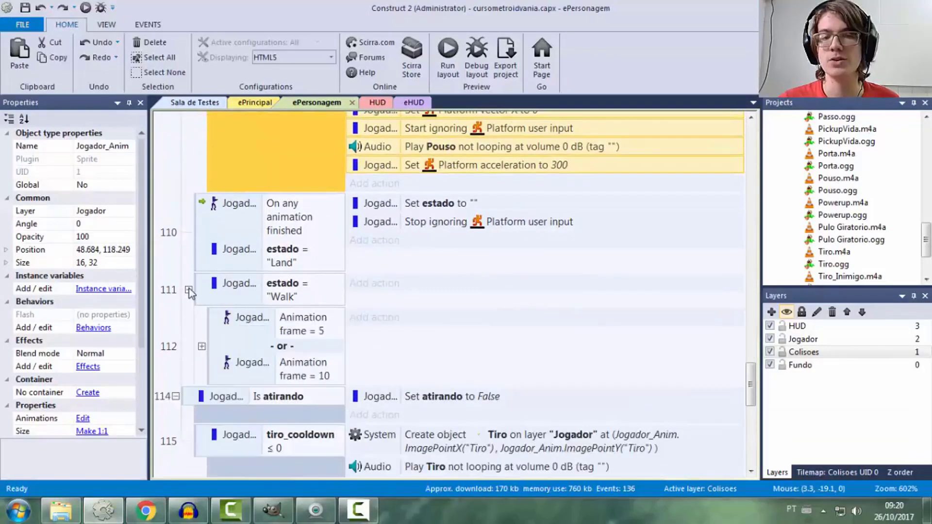
{"action": "left_click", "coordinate": [201, 346]}
{"action": "left_click", "coordinate": [188, 341]}
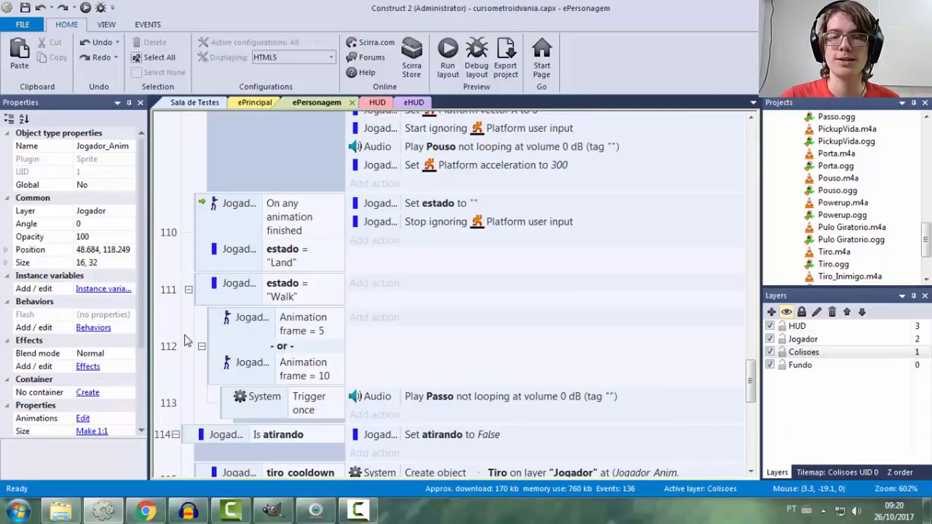
Examine the Platform On landed event, the Walk footstep events and the estado conditions under Platform is on floor
{"action": "scroll", "coordinate": [188, 341], "scroll_direction": "down", "scroll_amount": 1}
{"action": "scroll", "coordinate": [245, 318], "scroll_direction": "up", "scroll_amount": 5}
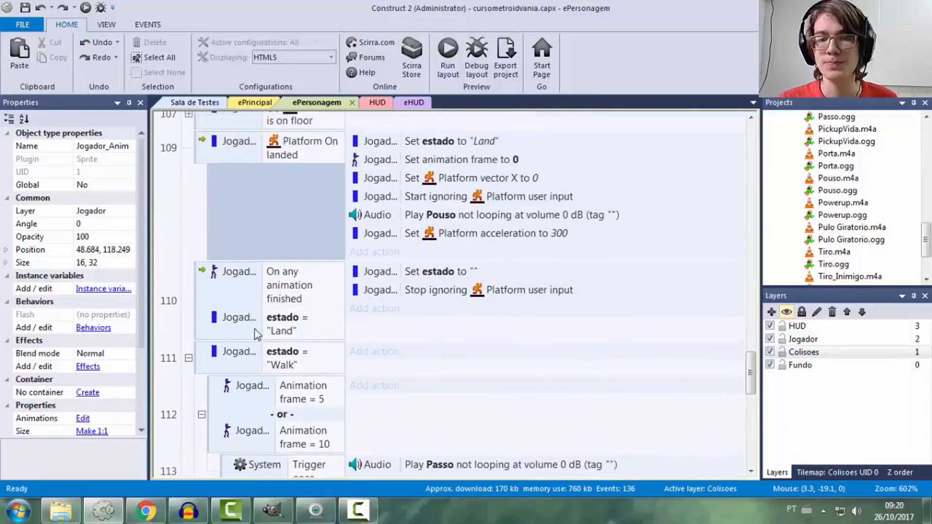
{"action": "left_click", "coordinate": [284, 275]}
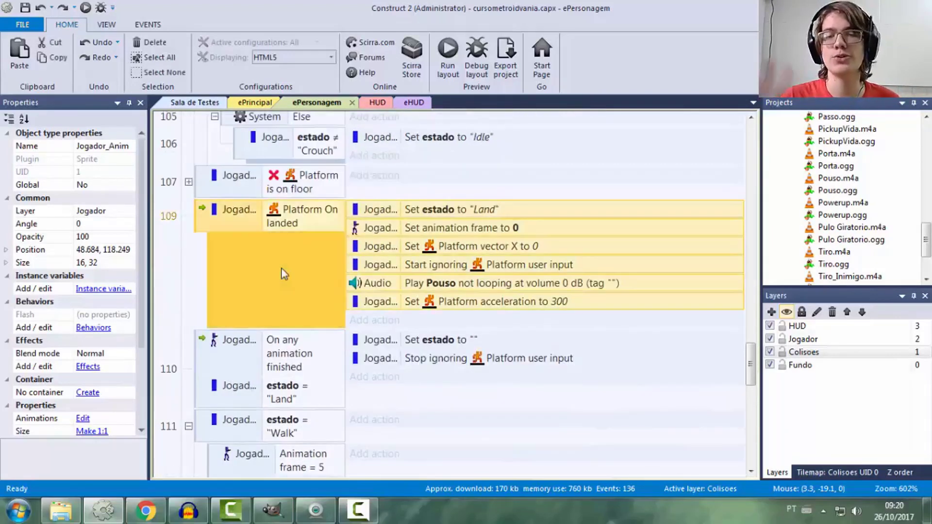
{"action": "scroll", "coordinate": [284, 274], "scroll_direction": "down", "scroll_amount": 2}
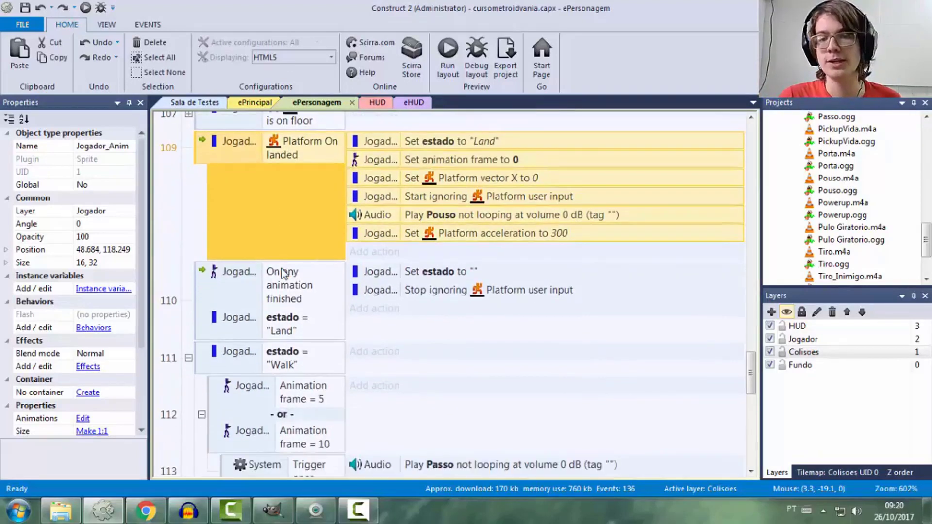
{"action": "scroll", "coordinate": [283, 274], "scroll_direction": "up", "scroll_amount": 4}
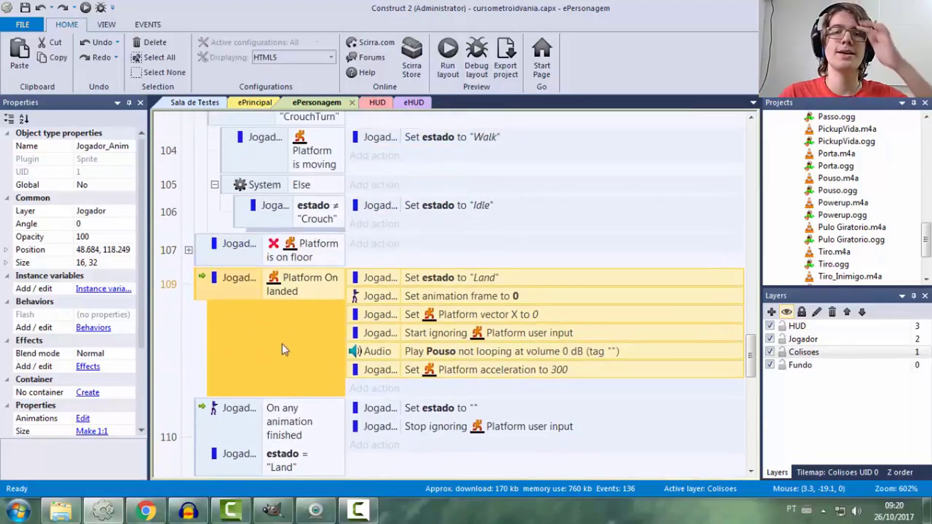
{"action": "scroll", "coordinate": [283, 350], "scroll_direction": "down", "scroll_amount": 2}
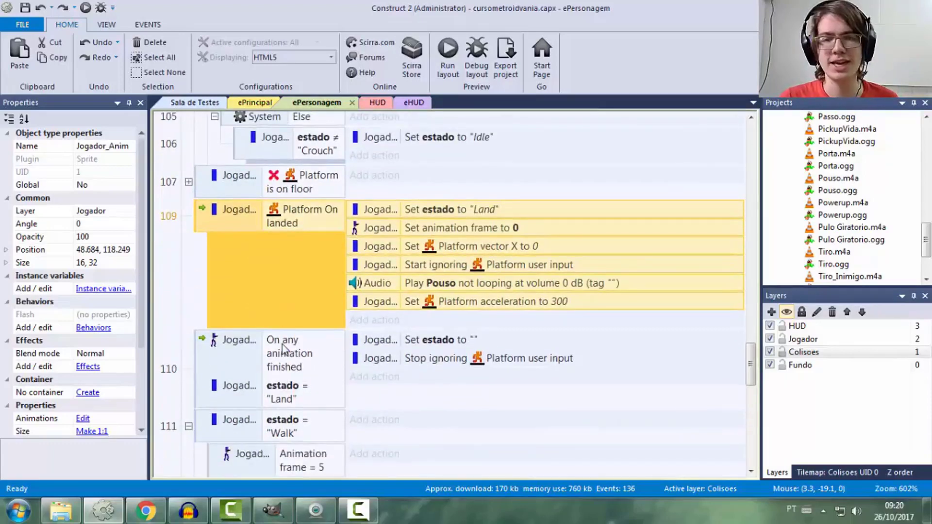
{"action": "scroll", "coordinate": [283, 349], "scroll_direction": "down", "scroll_amount": 5}
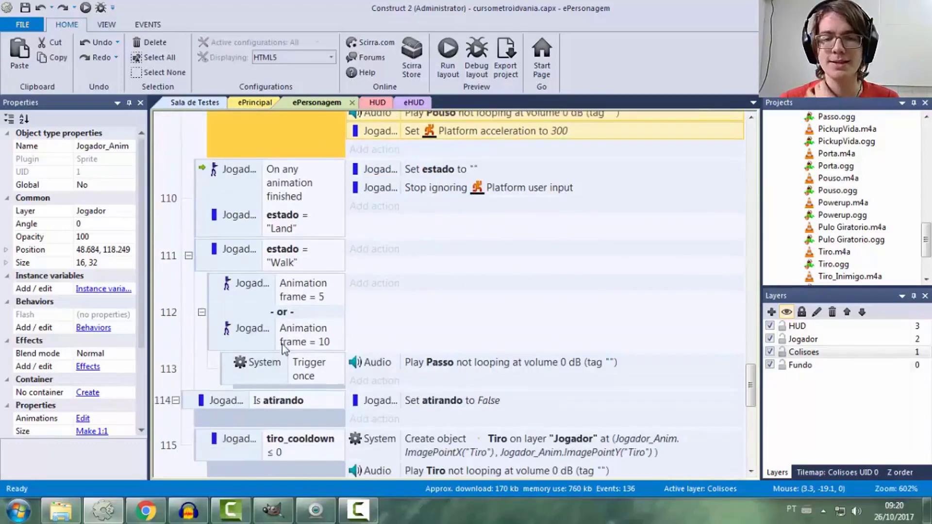
{"action": "scroll", "coordinate": [283, 348], "scroll_direction": "up", "scroll_amount": 4}
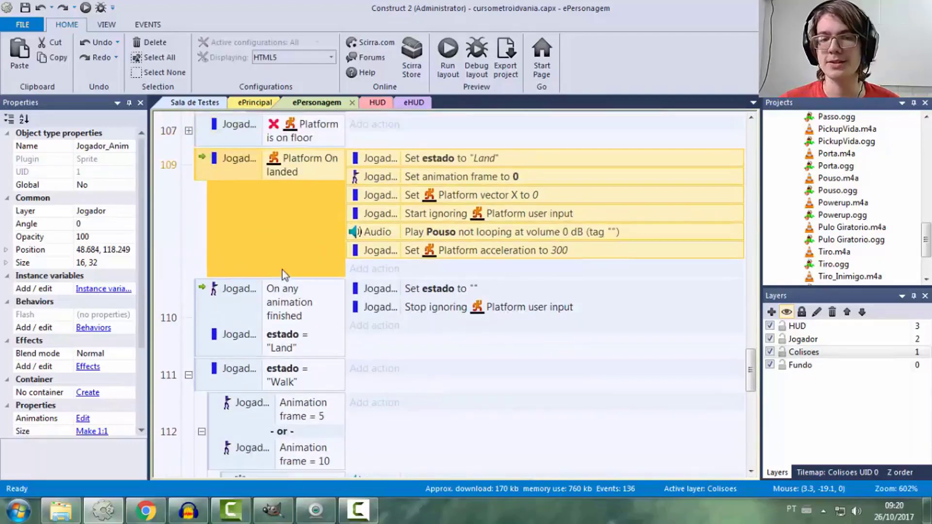
{"action": "scroll", "coordinate": [284, 271], "scroll_direction": "up", "scroll_amount": 8}
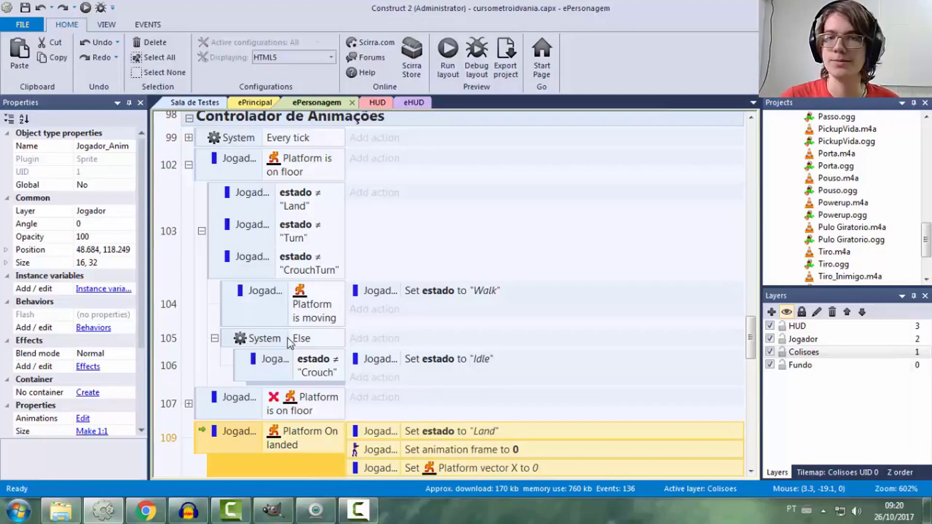
{"action": "left_click", "coordinate": [232, 228]}
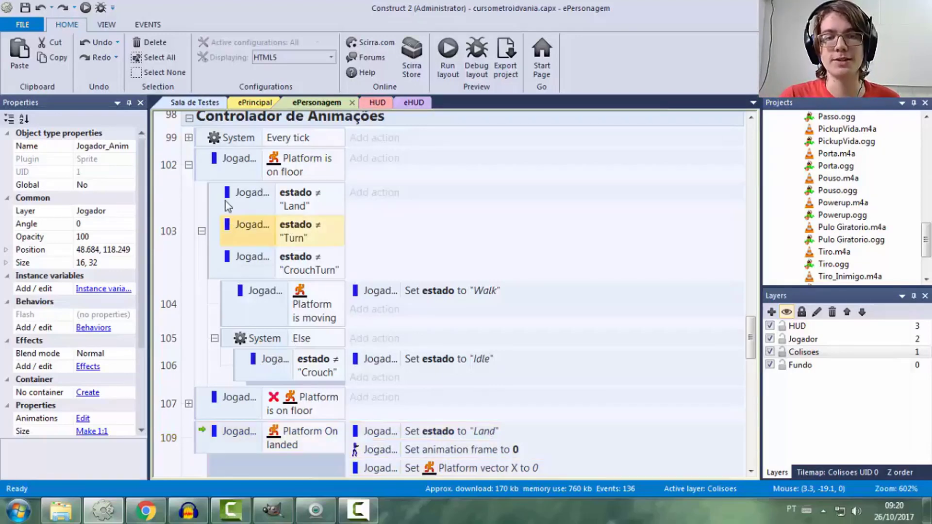
{"action": "left_click", "coordinate": [227, 192]}
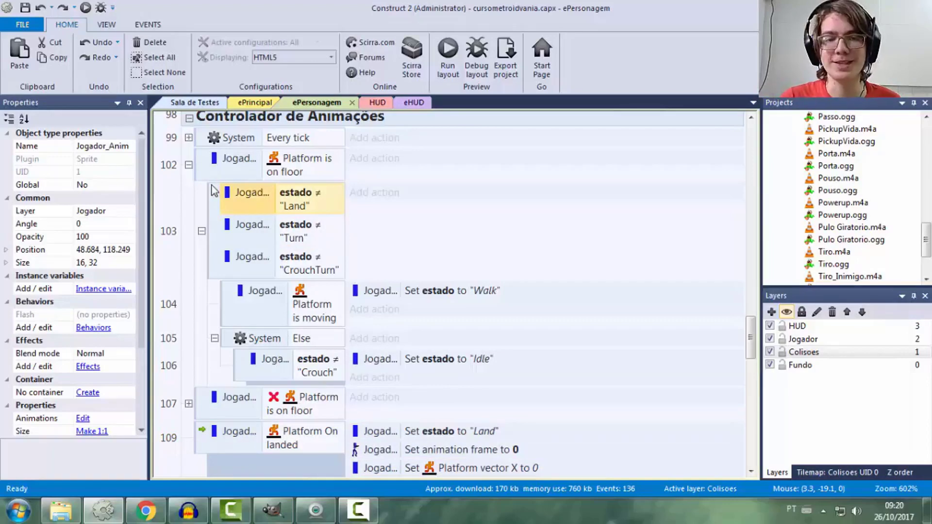
{"action": "left_click", "coordinate": [214, 190]}
{"action": "left_click", "coordinate": [207, 176]}
{"action": "left_click", "coordinate": [216, 208]}
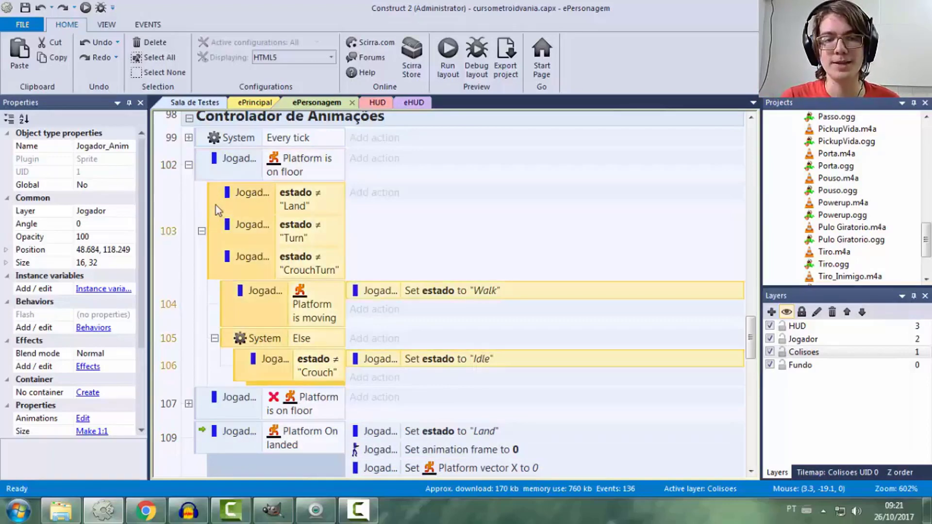
{"action": "scroll", "coordinate": [215, 205], "scroll_direction": "down", "scroll_amount": 1}
{"action": "scroll", "coordinate": [215, 205], "scroll_direction": "up", "scroll_amount": 2}
Duplicate the estado ≠ "Land" condition in the Platform is on floor sub-event and set the copy's value to "SpinJump"
{"action": "left_click", "coordinate": [263, 244]}
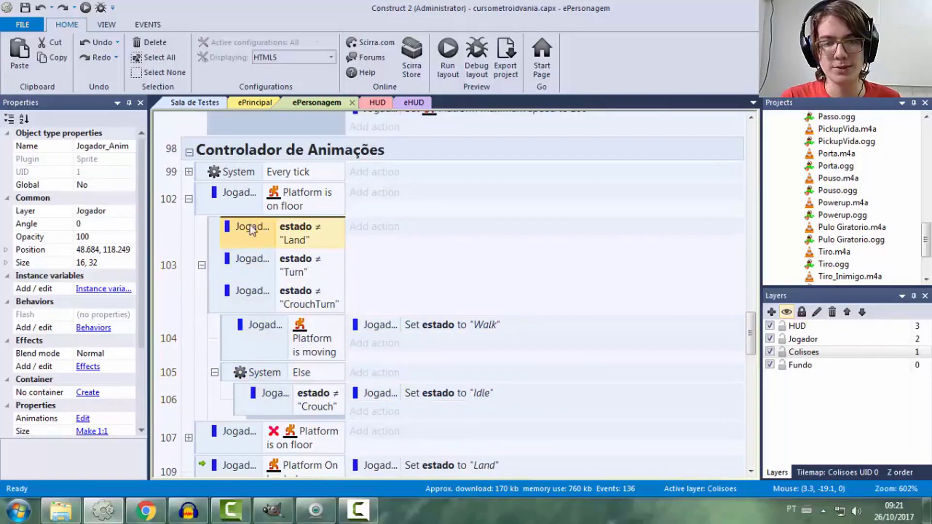
{"action": "key", "text": "ctrl+v"}
{"action": "double_click", "coordinate": [256, 238]}
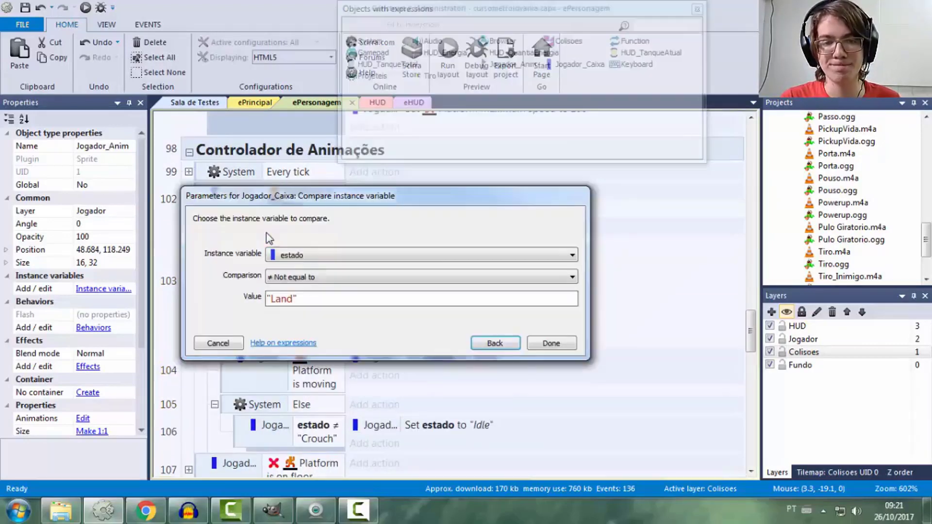
{"action": "key", "text": "Tab"}
{"action": "key", "text": "Tab"}
{"action": "type", "text": "\"Sp"}
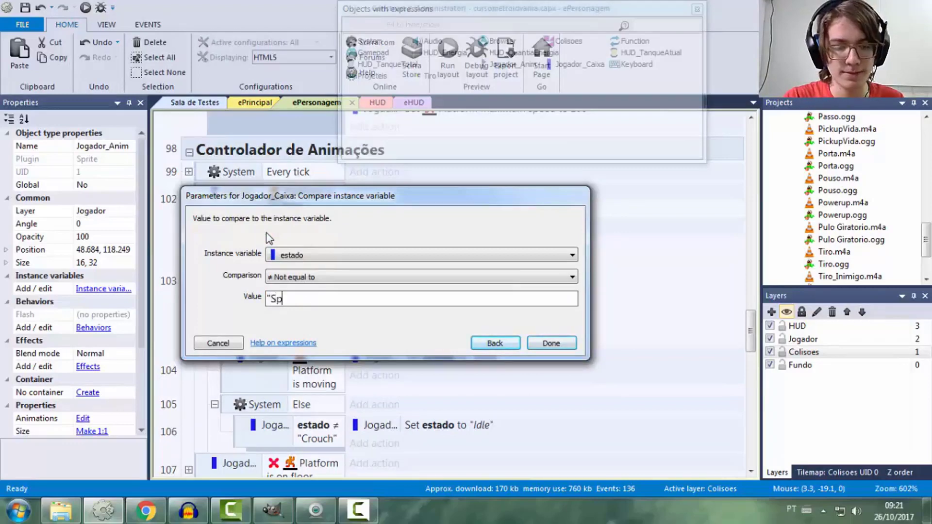
{"action": "type", "text": "inJump"}
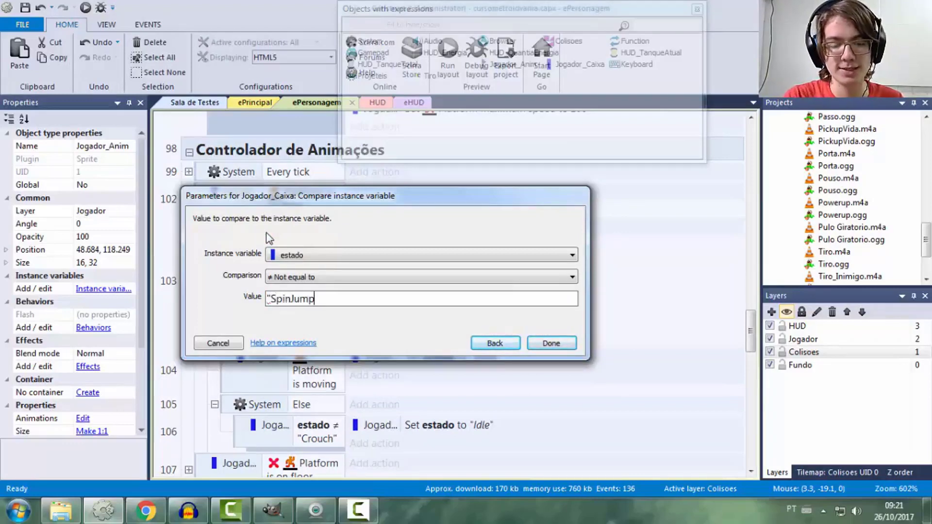
{"action": "type", "text": "\""}
{"action": "key", "text": "Return"}
{"action": "scroll", "coordinate": [266, 233], "scroll_direction": "down", "scroll_amount": 1}
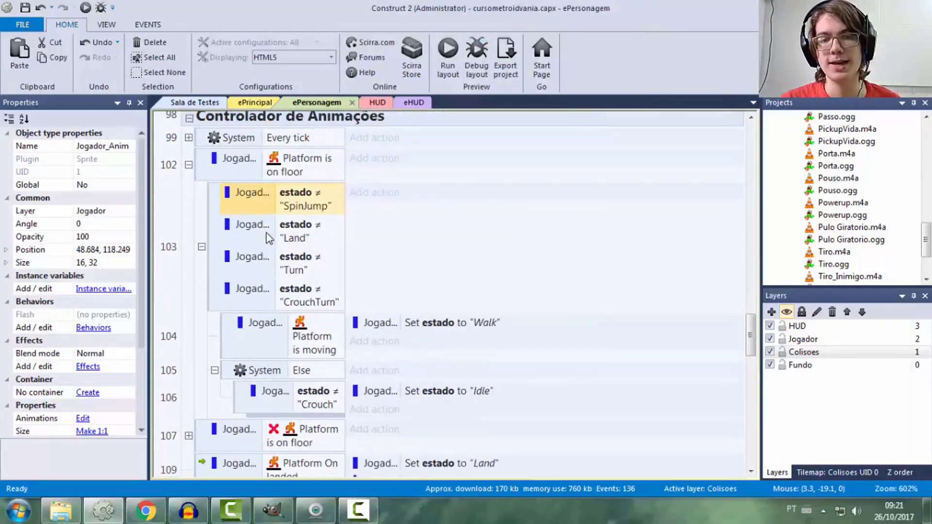
{"action": "left_click", "coordinate": [280, 353]}
{"action": "scroll", "coordinate": [305, 357], "scroll_direction": "down", "scroll_amount": 3}
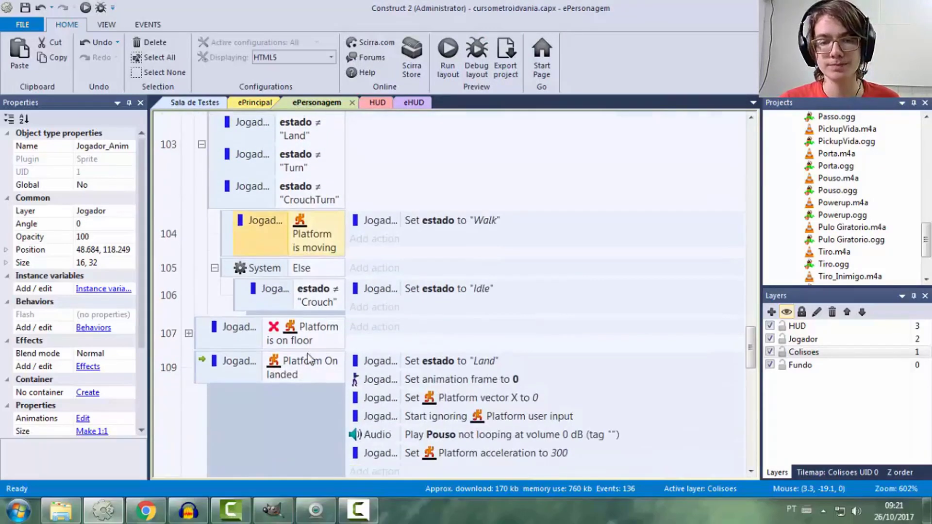
{"action": "left_click", "coordinate": [304, 355]}
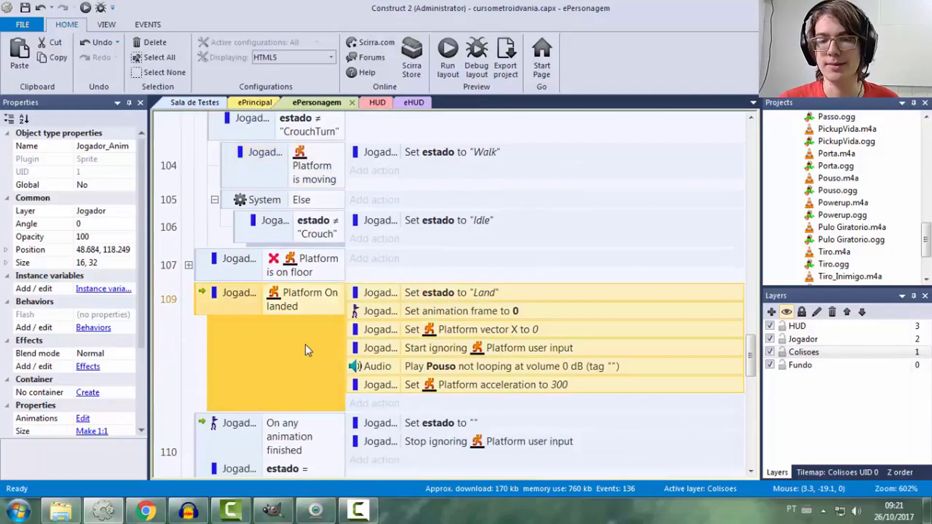
{"action": "scroll", "coordinate": [305, 344], "scroll_direction": "up", "scroll_amount": 4}
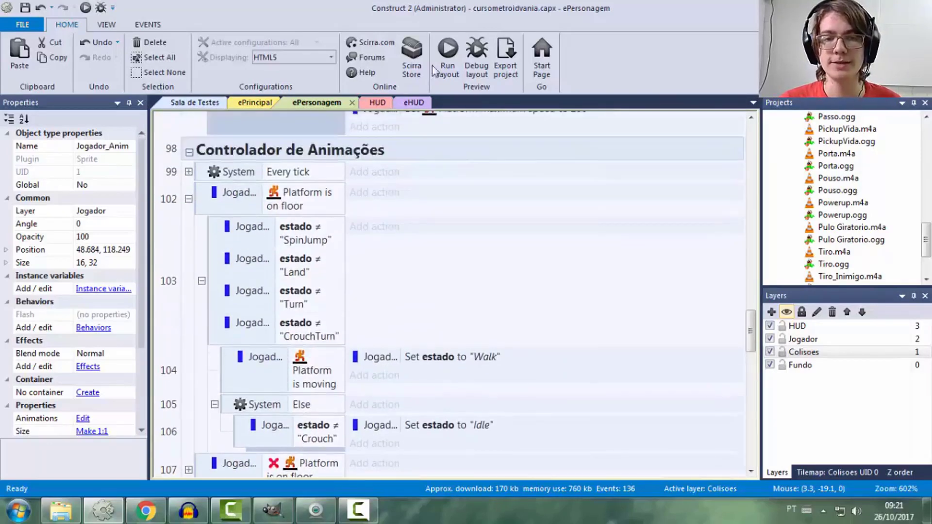
Preview the layout, spin-jump the player in both directions to test landing with the SpinJump condition, close the preview and return to Construct 2
{"action": "left_click", "coordinate": [435, 70]}
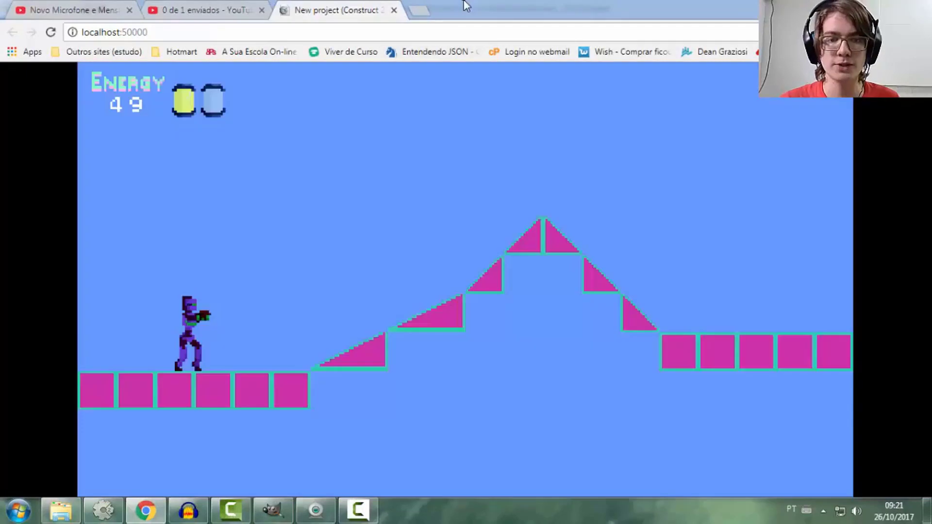
{"action": "key", "text": "Right"}
{"action": "key", "text": "Up"}
{"action": "key", "text": "Right"}
{"action": "key", "text": "Up"}
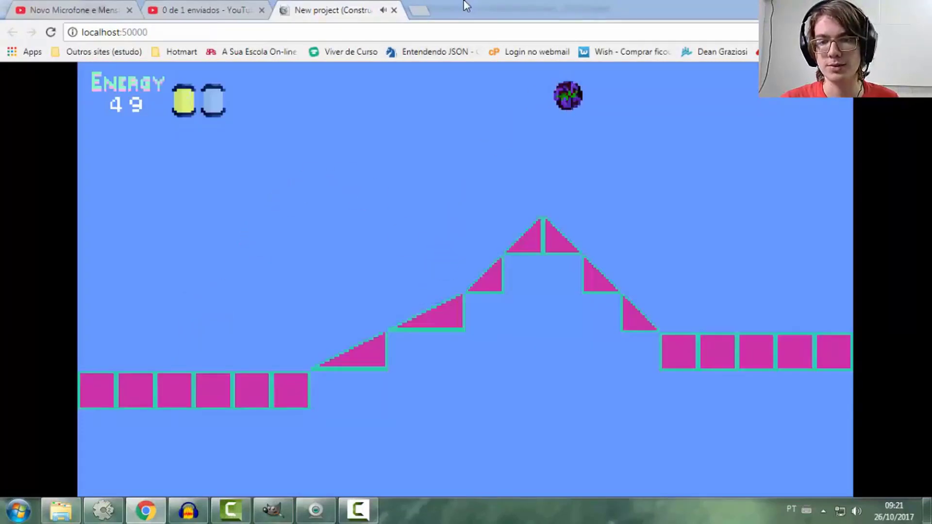
{"action": "key", "text": "Left"}
{"action": "key", "text": "Up"}
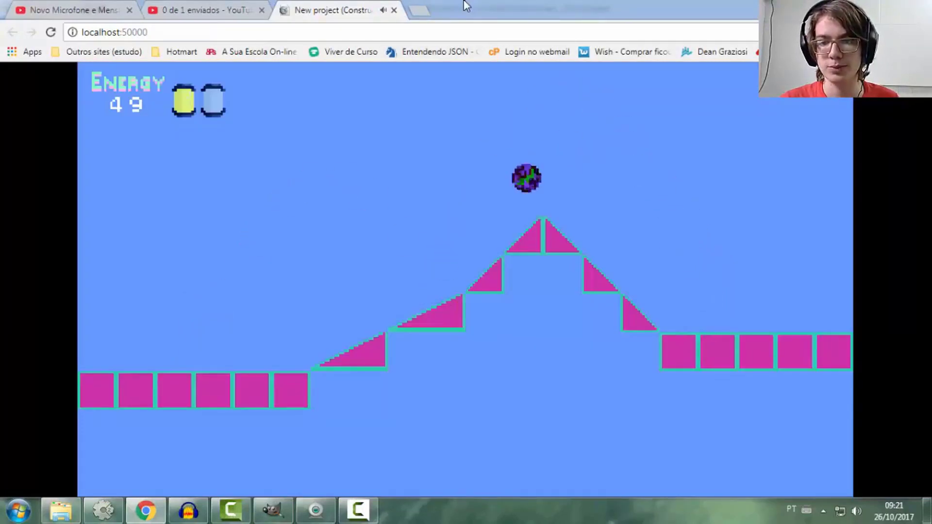
{"action": "key", "text": "Up"}
{"action": "key", "text": "Right"}
{"action": "key", "text": "Up"}
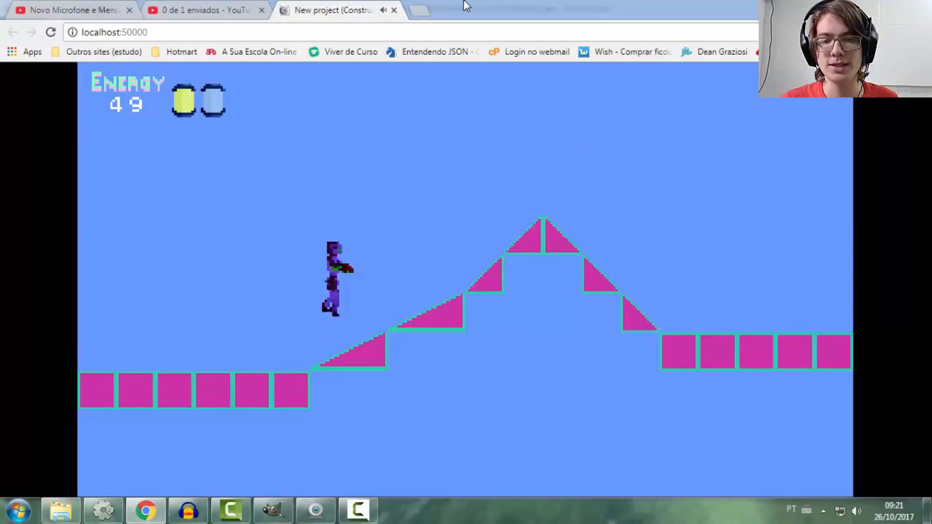
{"action": "key", "text": "Left"}
{"action": "key", "text": "Up"}
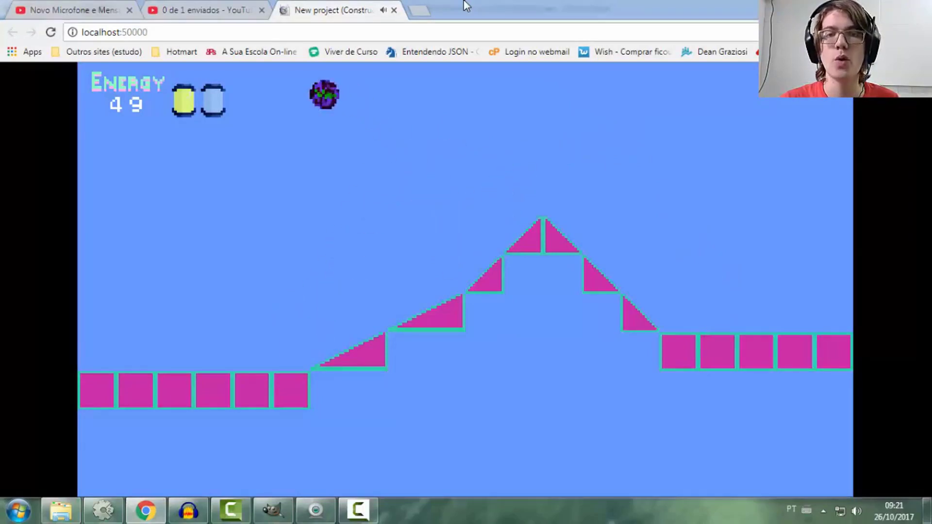
{"action": "key", "text": "Right"}
{"action": "key", "text": "Up"}
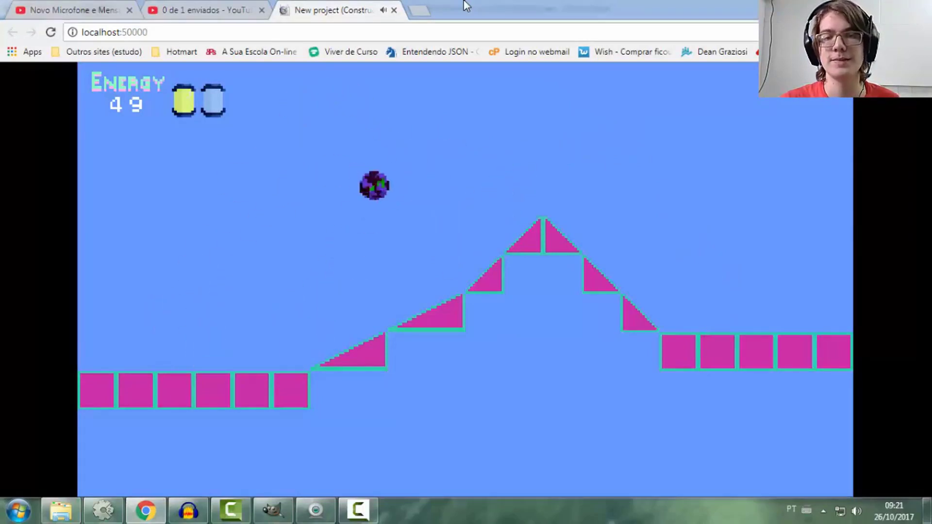
{"action": "left_click", "coordinate": [393, 10]}
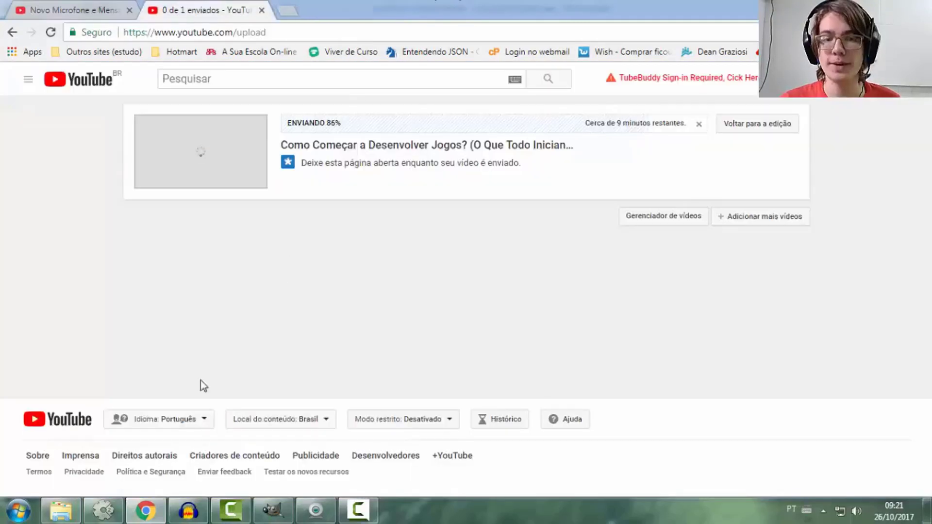
{"action": "left_click", "coordinate": [112, 508]}
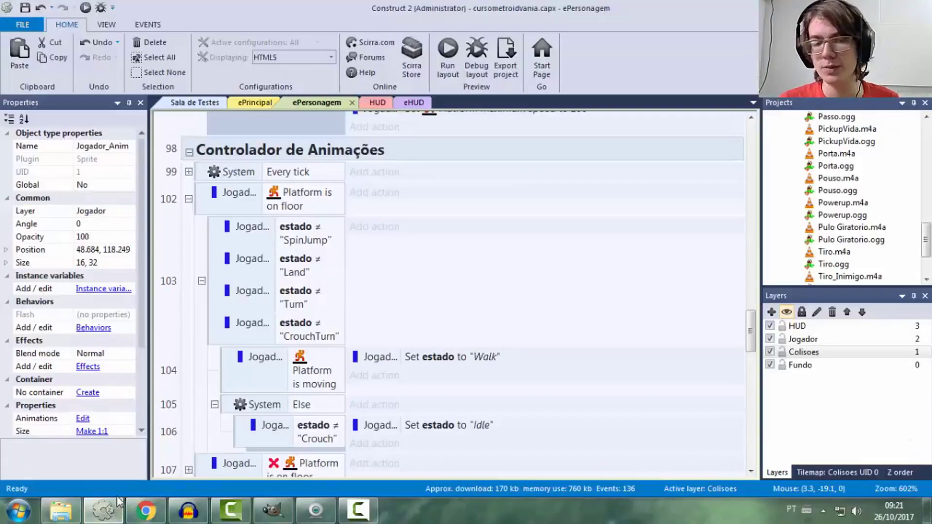
Add a Number instance variable named volume_giratorio with initial value 0 to the Jogador_Caixa sprite in the Sala de Testes layout
{"action": "scroll", "coordinate": [340, 398], "scroll_direction": "down", "scroll_amount": 4}
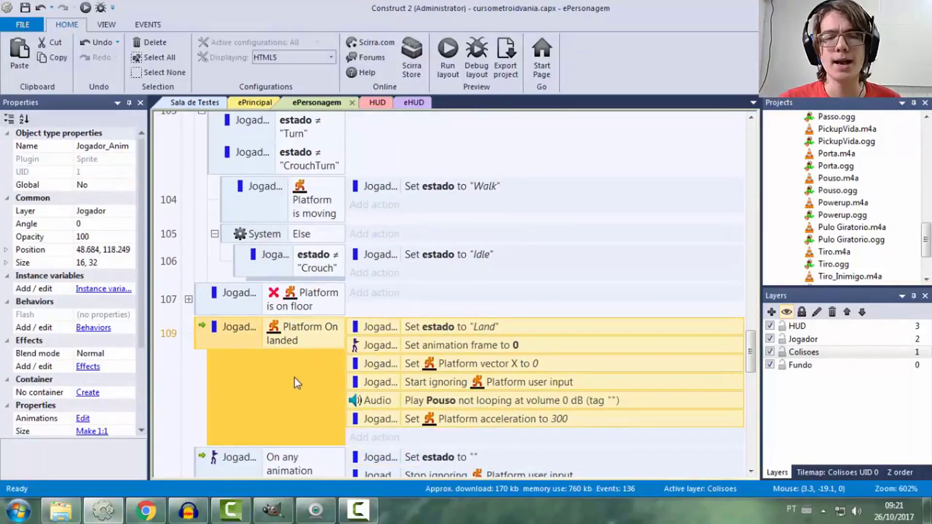
{"action": "scroll", "coordinate": [315, 342], "scroll_direction": "down", "scroll_amount": 5}
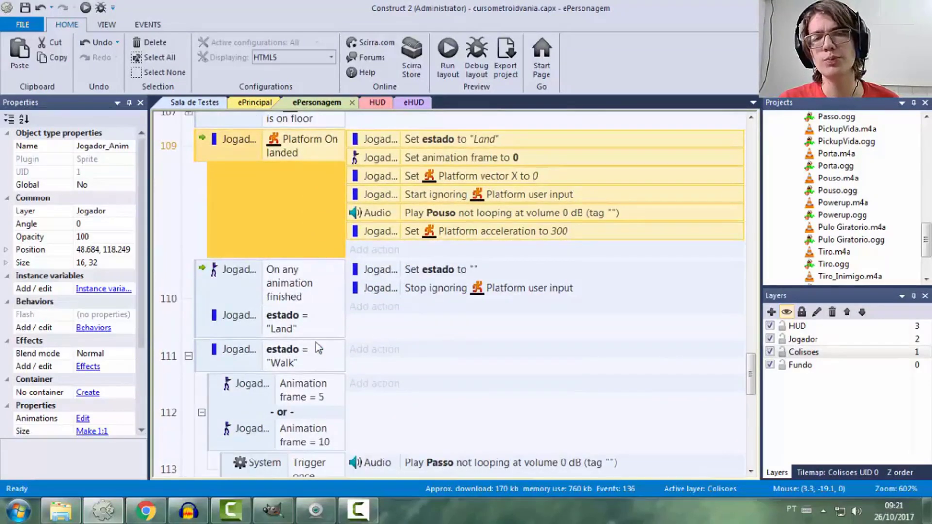
{"action": "left_click", "coordinate": [196, 103]}
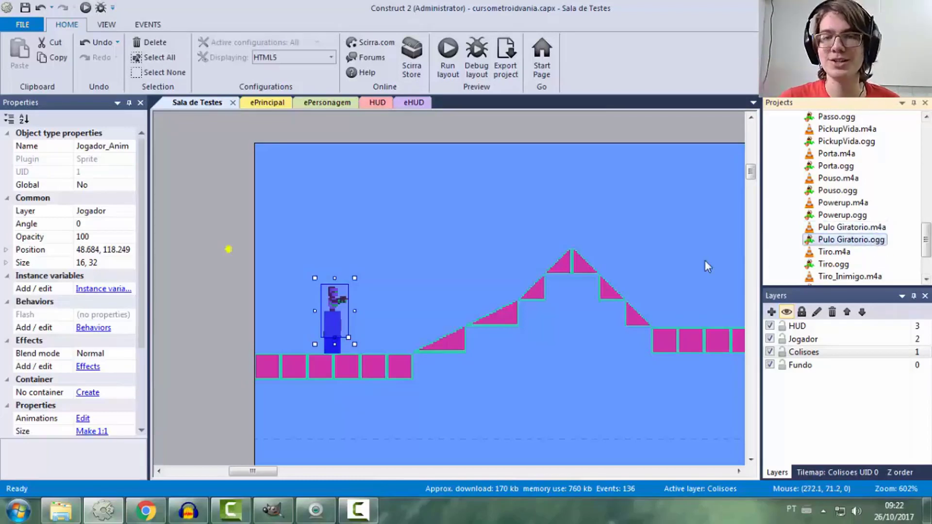
{"action": "left_click", "coordinate": [328, 346]}
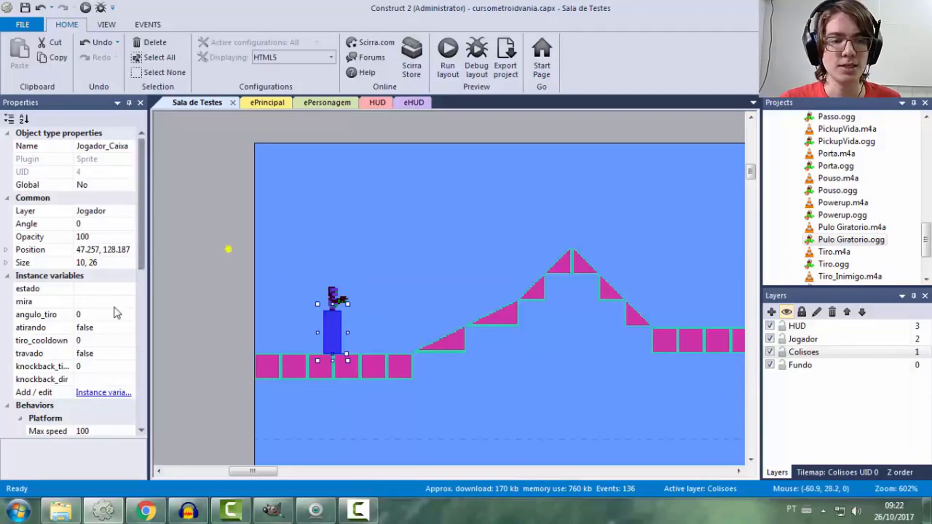
{"action": "left_click", "coordinate": [103, 392]}
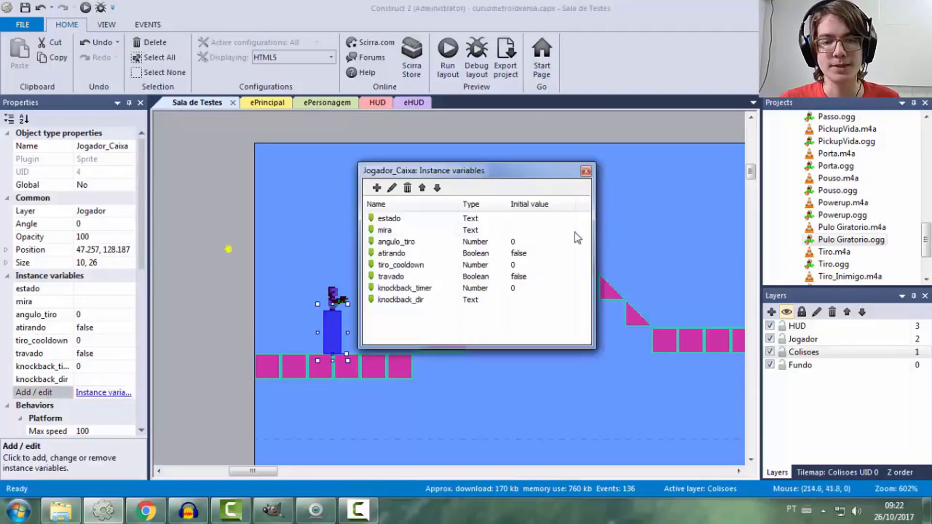
{"action": "left_click", "coordinate": [377, 188]}
{"action": "type", "text": "vo"}
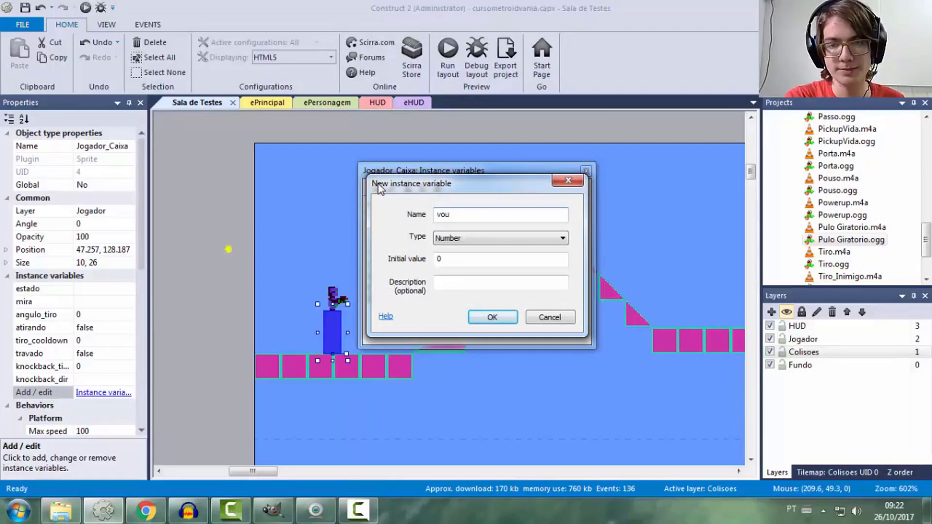
{"action": "type", "text": "lume"}
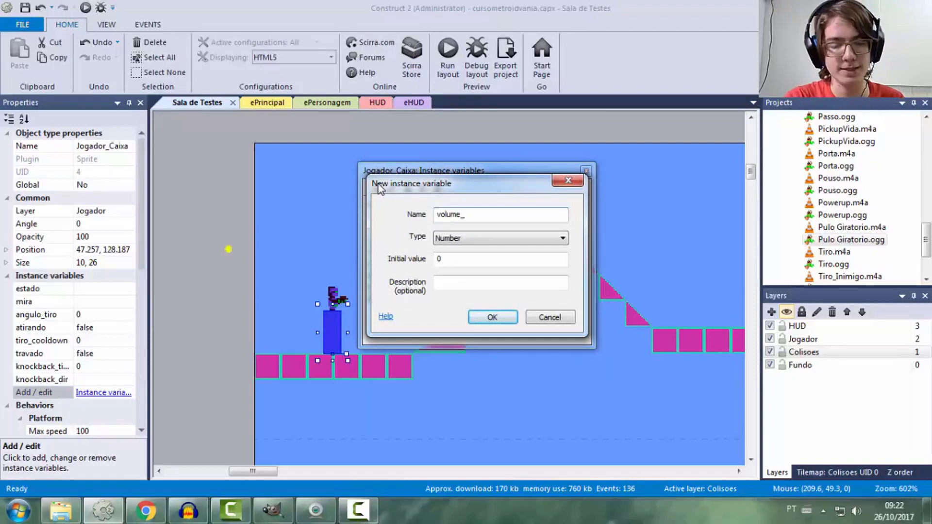
{"action": "type", "text": "_giratorio"}
{"action": "key", "text": "Tab"}
{"action": "key", "text": "Tab"}
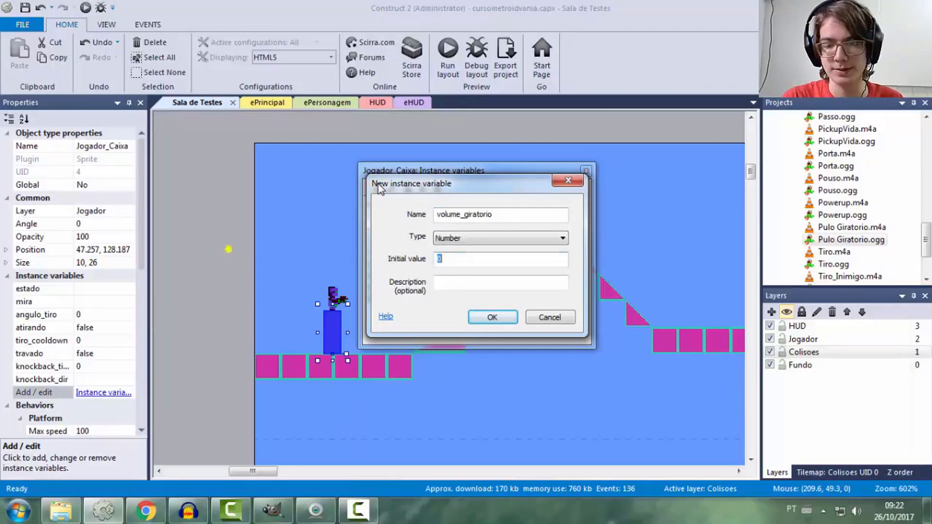
{"action": "key", "text": "Return"}
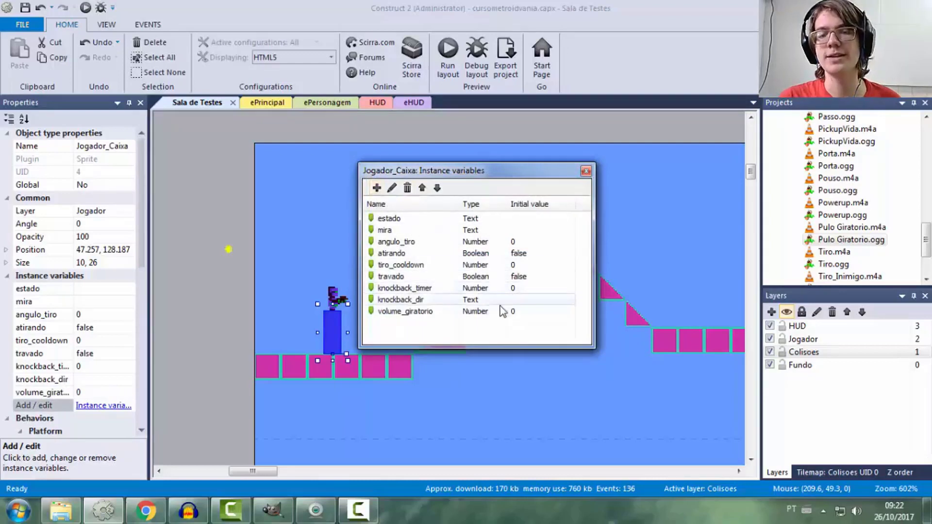
{"action": "left_click", "coordinate": [530, 311]}
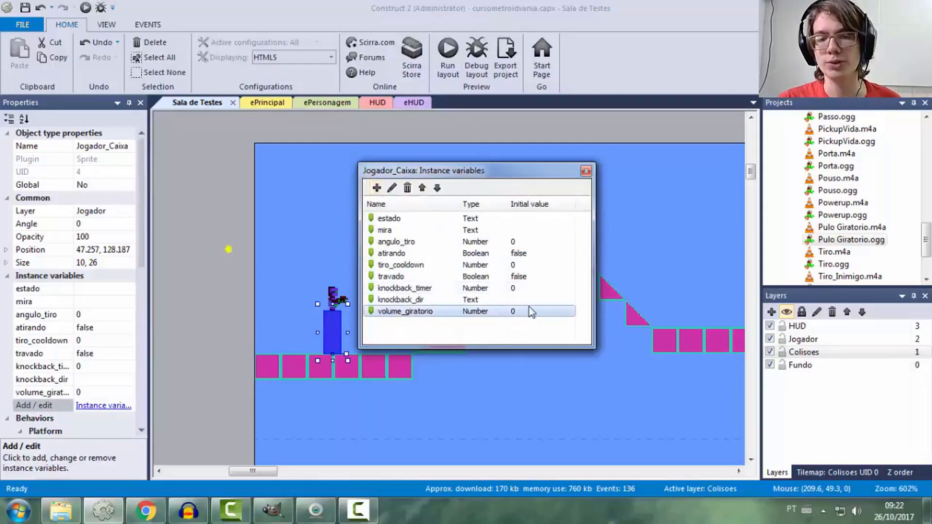
{"action": "left_click", "coordinate": [585, 172]}
{"action": "left_click_drag", "start_coordinate": [144, 238], "coordinate": [146, 262]}
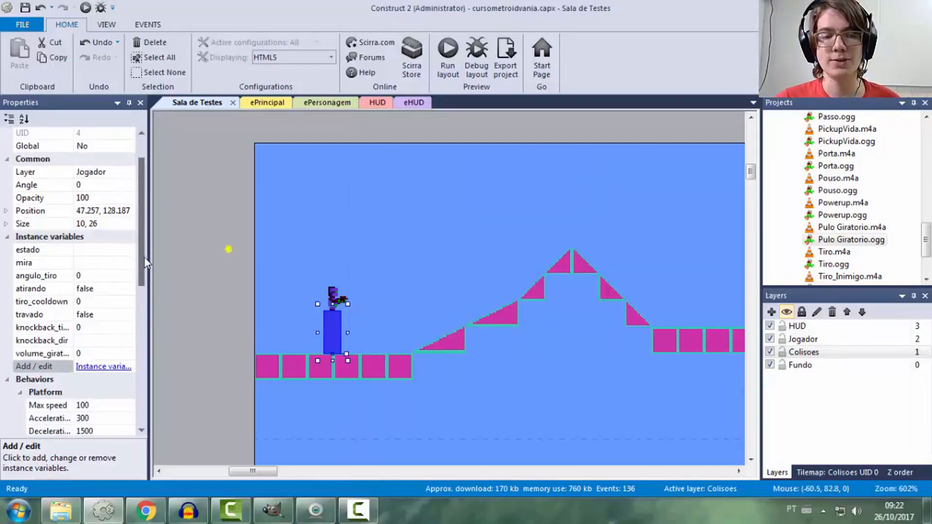
{"action": "left_click", "coordinate": [191, 308]}
{"action": "left_click", "coordinate": [322, 335]}
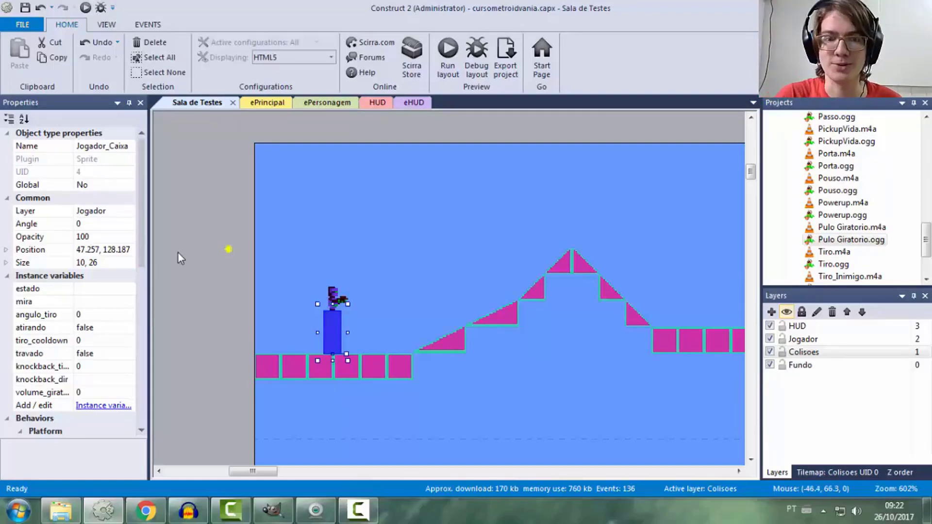
{"action": "left_click", "coordinate": [348, 294]}
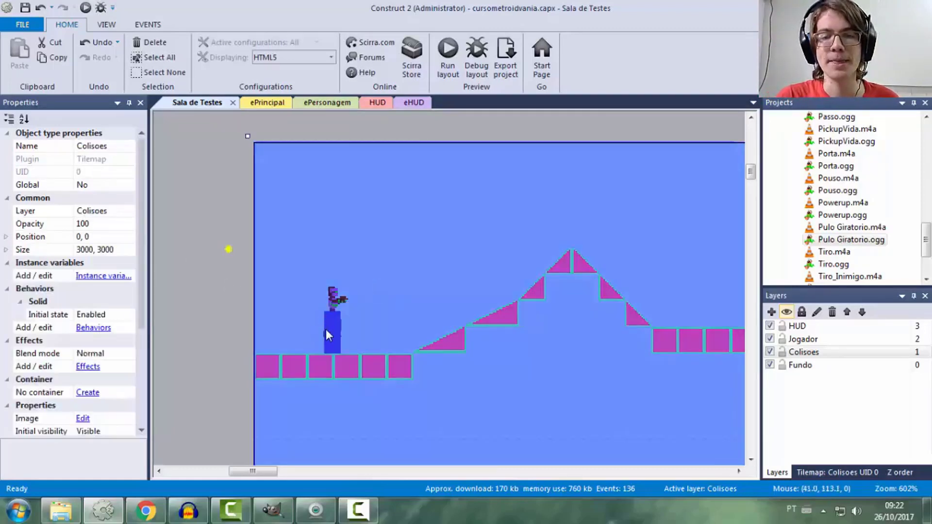
{"action": "left_click", "coordinate": [326, 329]}
{"action": "double_click", "coordinate": [333, 298]}
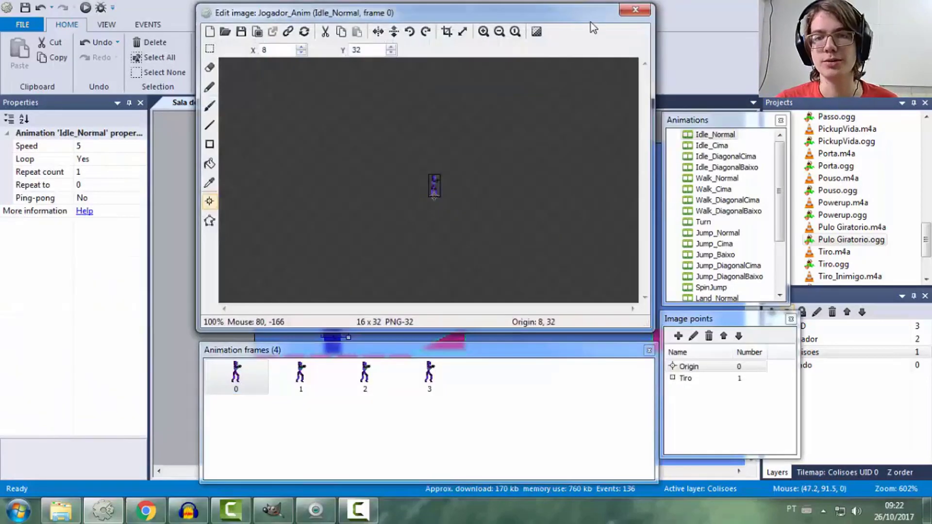
{"action": "scroll", "coordinate": [564, 132], "scroll_direction": "up", "scroll_amount": 2, "text": "ctrl"}
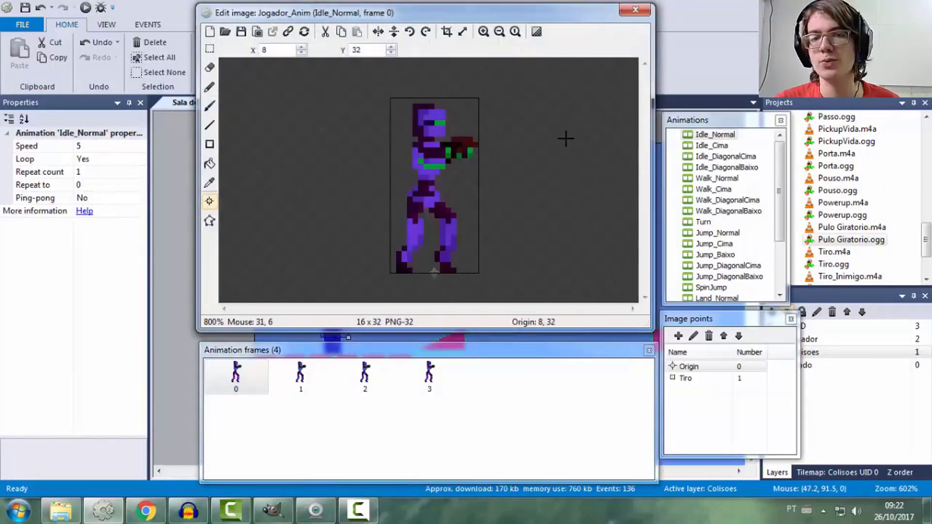
{"action": "left_click", "coordinate": [701, 190]}
{"action": "scroll", "coordinate": [702, 198], "scroll_direction": "down", "scroll_amount": 3}
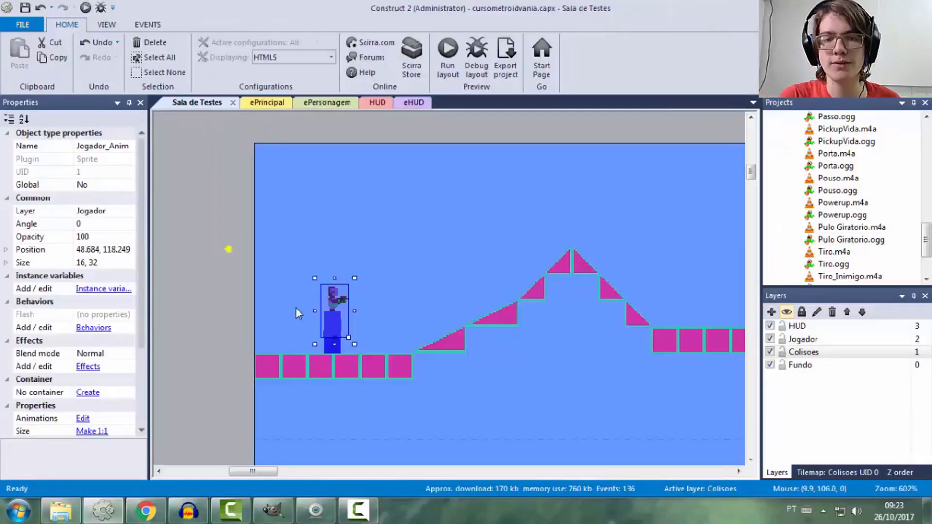
Open the Jogador_Anim sprite for image editing and show its SpinJump animation
{"action": "double_click", "coordinate": [327, 296]}
{"action": "scroll", "coordinate": [546, 136], "scroll_direction": "up", "scroll_amount": 3, "text": "ctrl"}
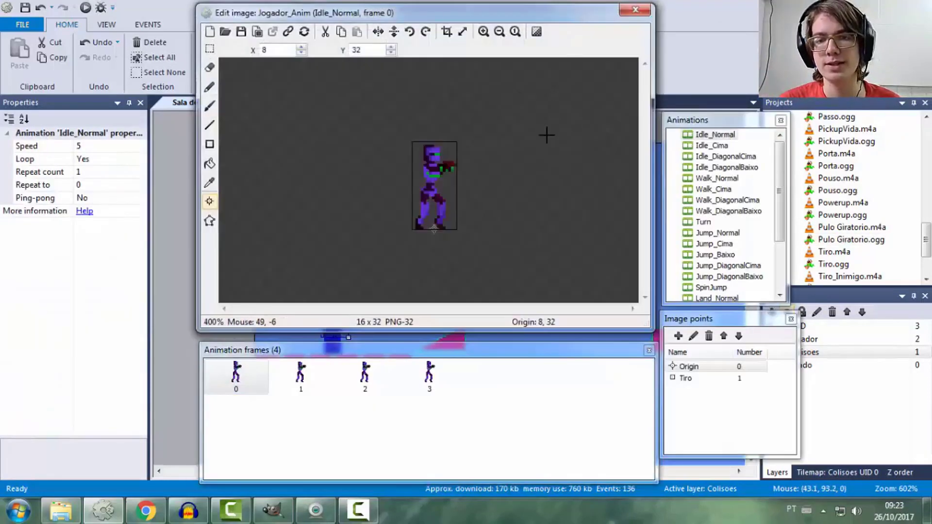
{"action": "left_click", "coordinate": [714, 189]}
{"action": "left_click", "coordinate": [707, 233]}
{"action": "scroll", "coordinate": [739, 213], "scroll_direction": "down", "scroll_amount": 3}
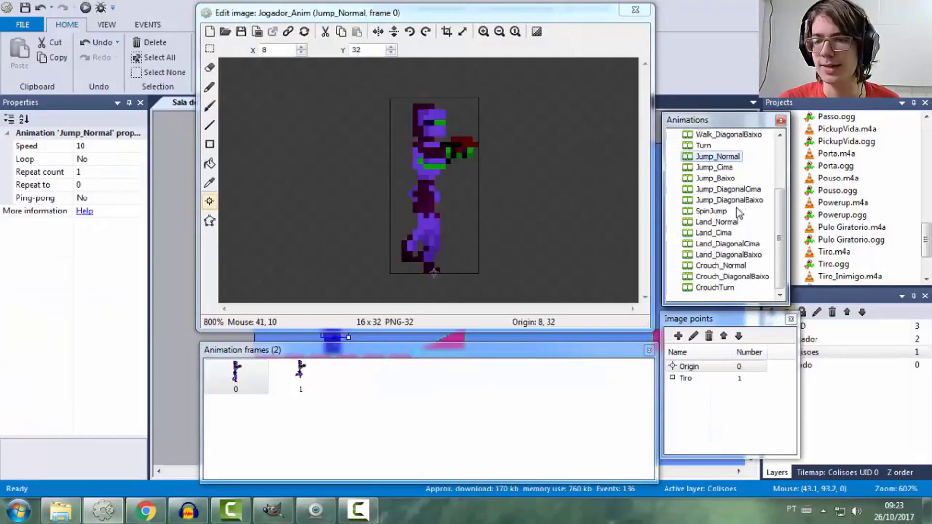
{"action": "left_click", "coordinate": [724, 211]}
Examine SpinJump animation frames 1 to 7, comparing frame 3 with frame 7 to see where the spin repeats
{"action": "left_click", "coordinate": [305, 380]}
{"action": "left_click", "coordinate": [302, 378]}
{"action": "left_click", "coordinate": [366, 379]}
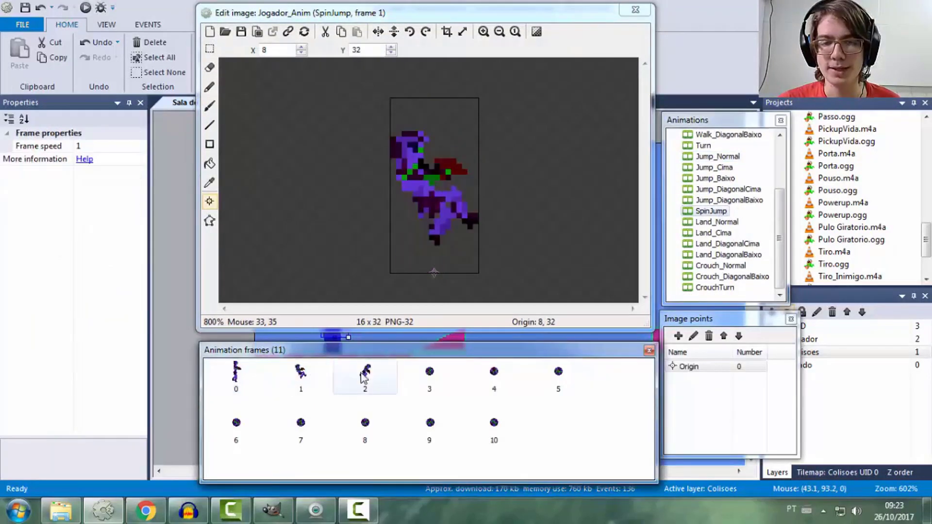
{"action": "left_click", "coordinate": [431, 379]}
{"action": "left_click", "coordinate": [507, 376]}
{"action": "left_click", "coordinate": [543, 374]}
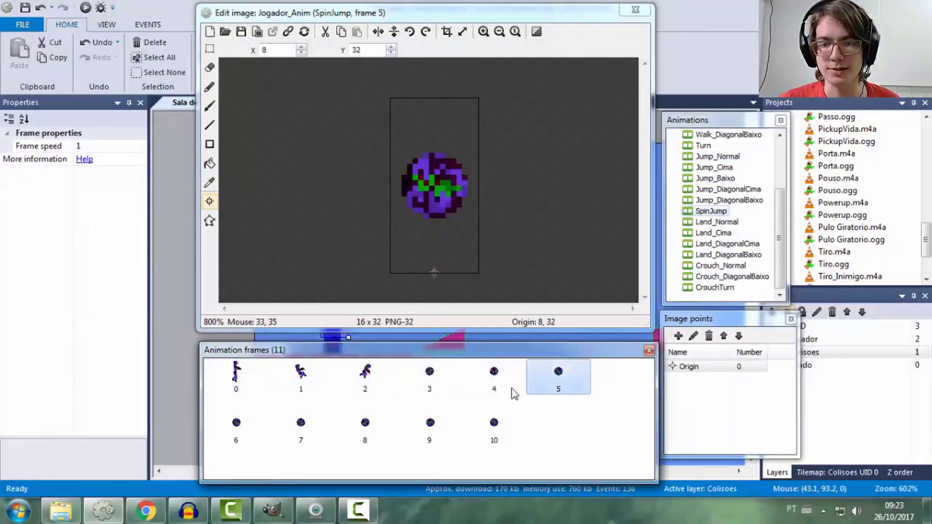
{"action": "left_click", "coordinate": [236, 425]}
{"action": "left_click", "coordinate": [301, 426]}
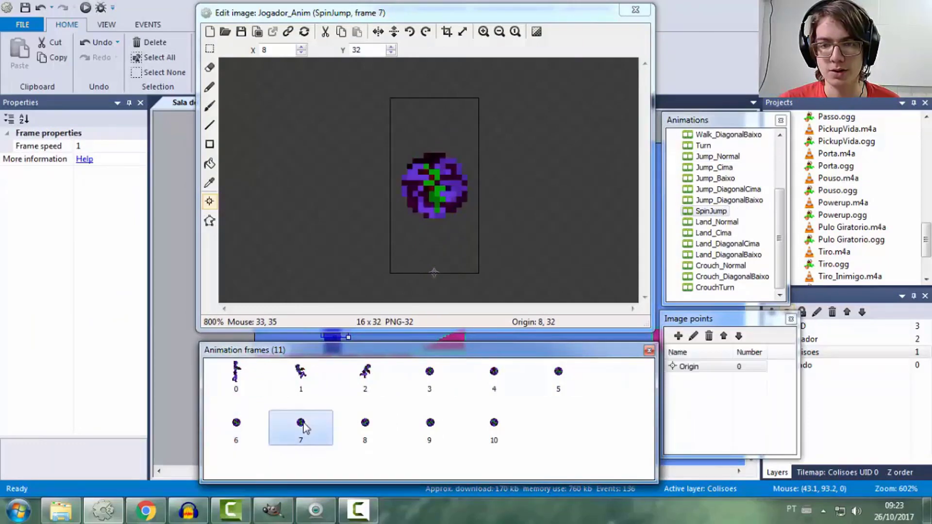
{"action": "left_click", "coordinate": [430, 375]}
{"action": "left_click", "coordinate": [309, 437]}
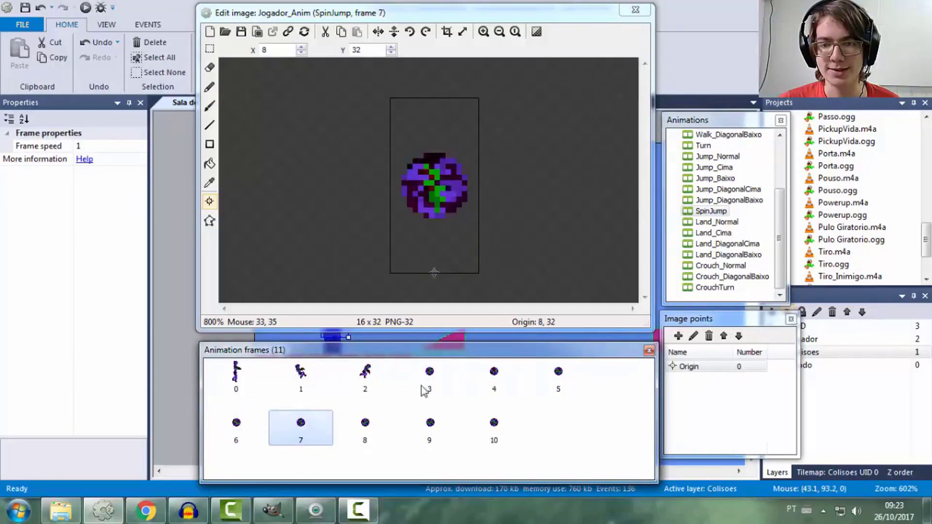
{"action": "left_click", "coordinate": [426, 380]}
{"action": "left_click", "coordinate": [300, 426]}
View SpinJump frames 4 through 10 in order and return to frame 3 to check the loop's start and end
{"action": "left_click", "coordinate": [493, 376]}
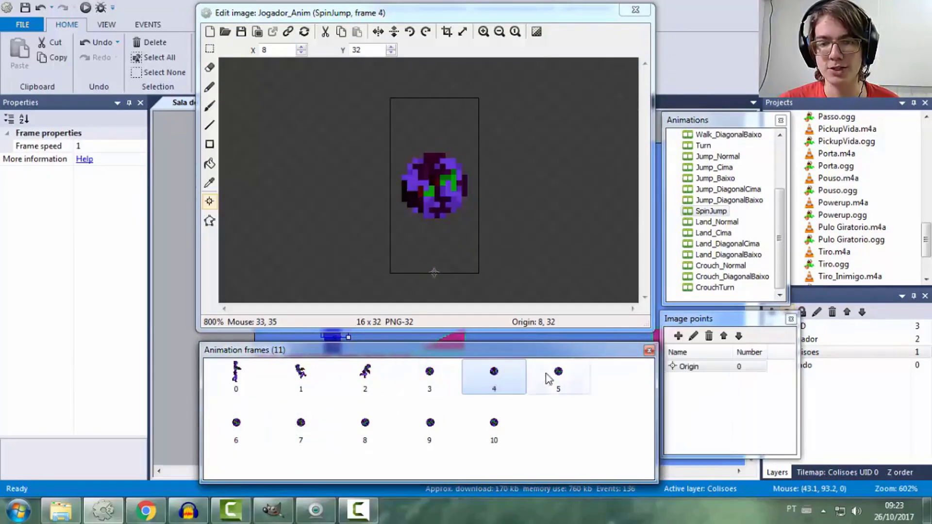
{"action": "left_click", "coordinate": [559, 376]}
{"action": "left_click", "coordinate": [235, 432]}
{"action": "left_click", "coordinate": [316, 432]}
{"action": "left_click", "coordinate": [366, 428]}
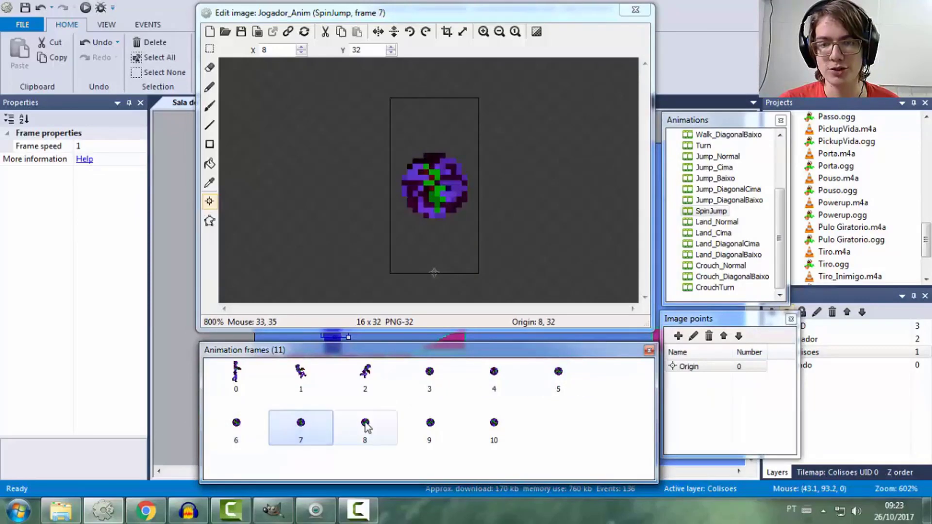
{"action": "left_click", "coordinate": [429, 426]}
{"action": "left_click", "coordinate": [492, 430]}
{"action": "left_click", "coordinate": [430, 376]}
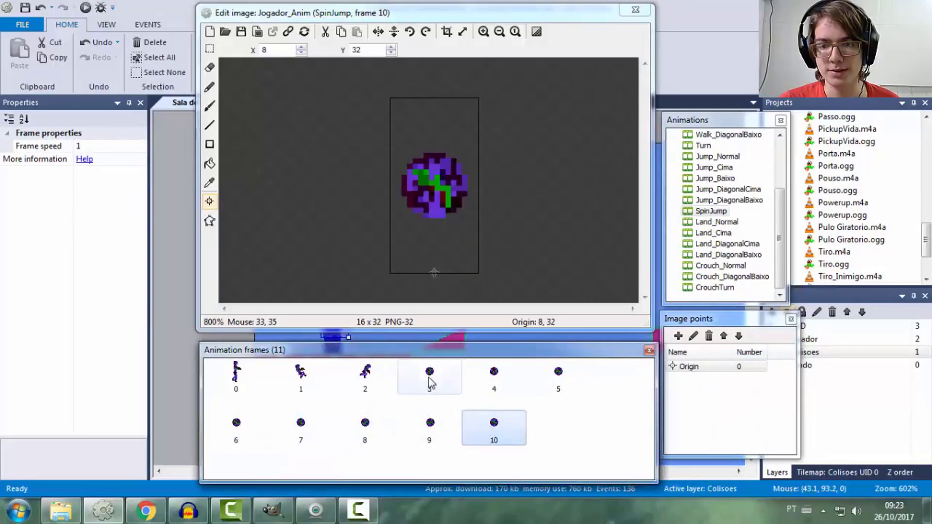
{"action": "left_click", "coordinate": [467, 412]}
{"action": "left_click", "coordinate": [435, 379]}
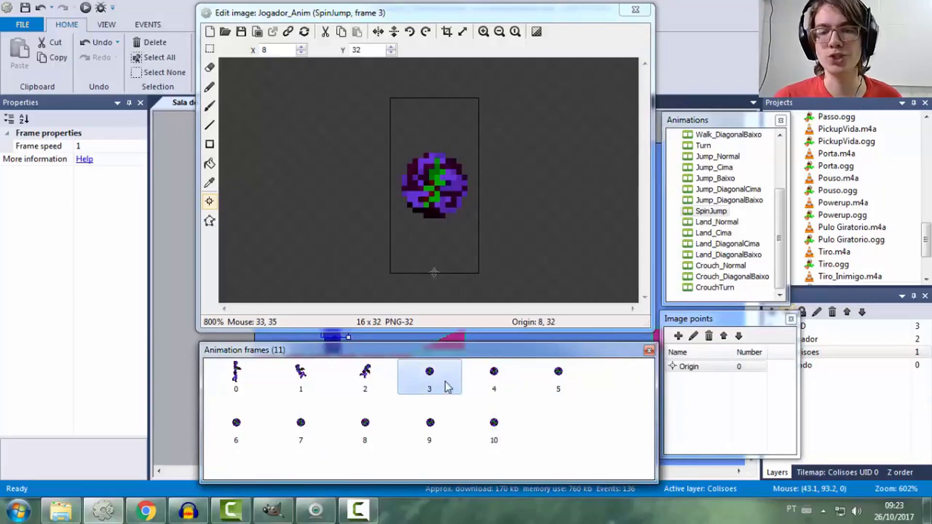
Go through the SpinJump rotation again from frame 4 to frame 10 and compare its last frames with frame 3
{"action": "left_click", "coordinate": [496, 378]}
{"action": "left_click", "coordinate": [557, 375]}
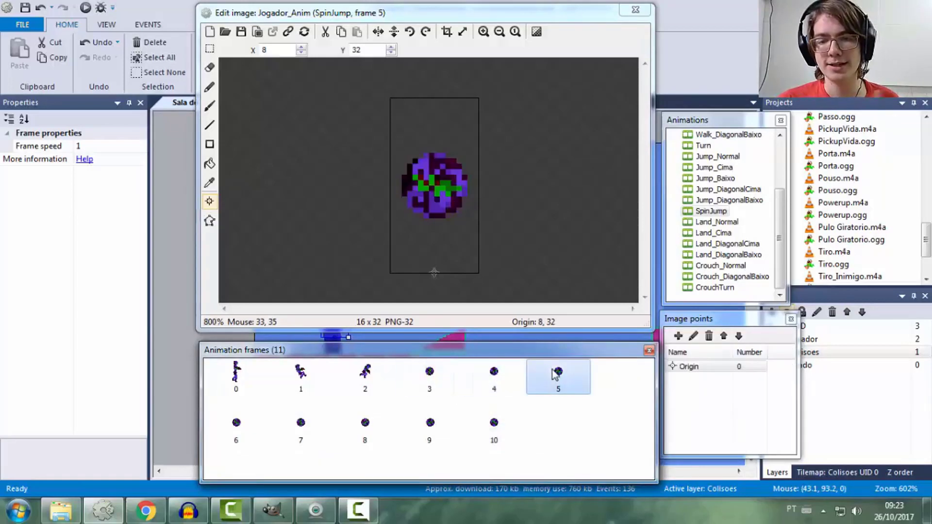
{"action": "left_click", "coordinate": [246, 430]}
{"action": "left_click", "coordinate": [318, 426]}
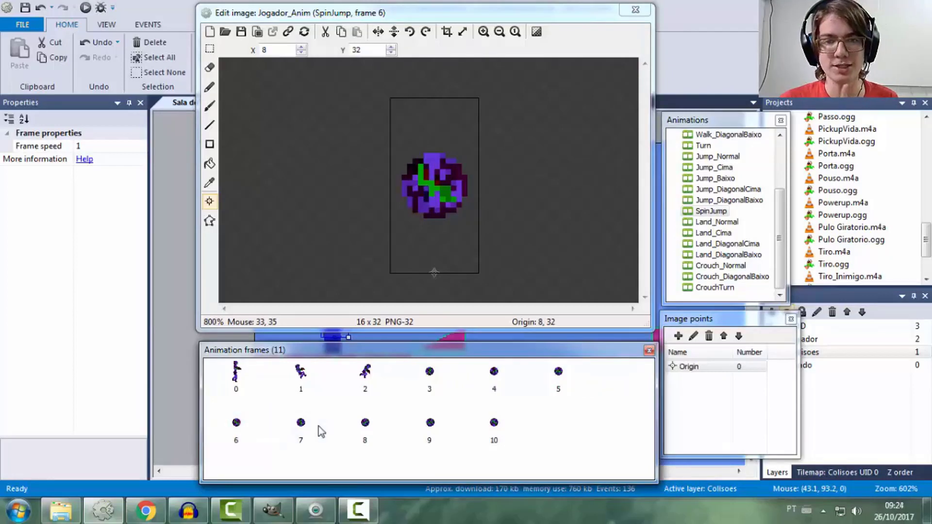
{"action": "left_click", "coordinate": [377, 425]}
{"action": "left_click", "coordinate": [422, 430]}
{"action": "left_click", "coordinate": [487, 430]}
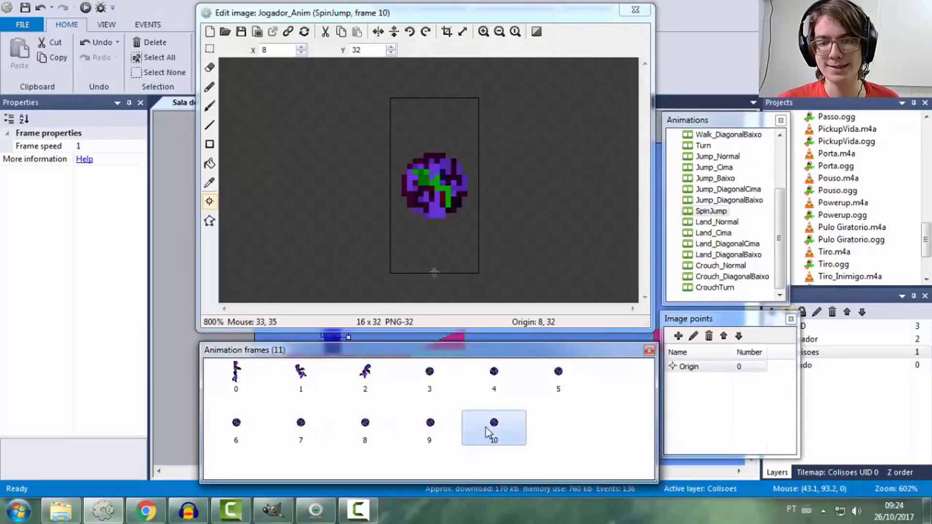
{"action": "left_click", "coordinate": [437, 376]}
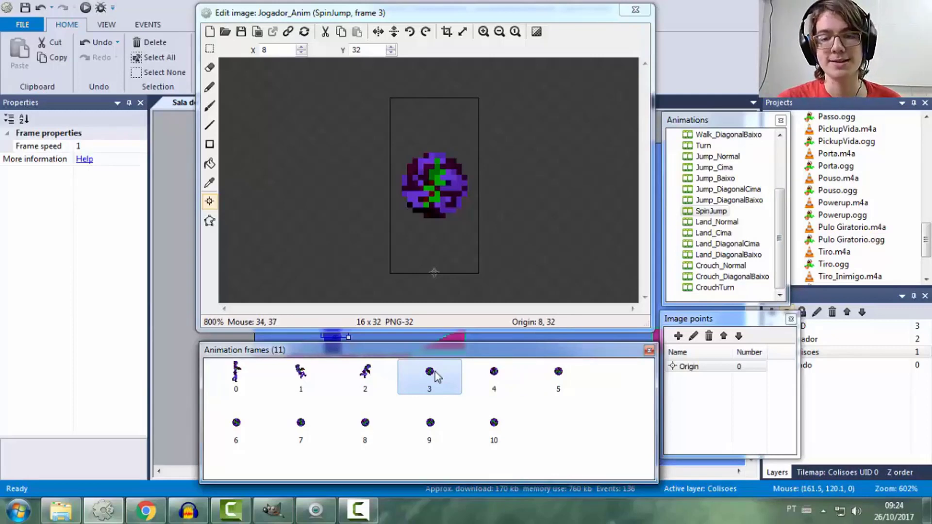
{"action": "left_click", "coordinate": [494, 374]}
{"action": "left_click", "coordinate": [428, 436]}
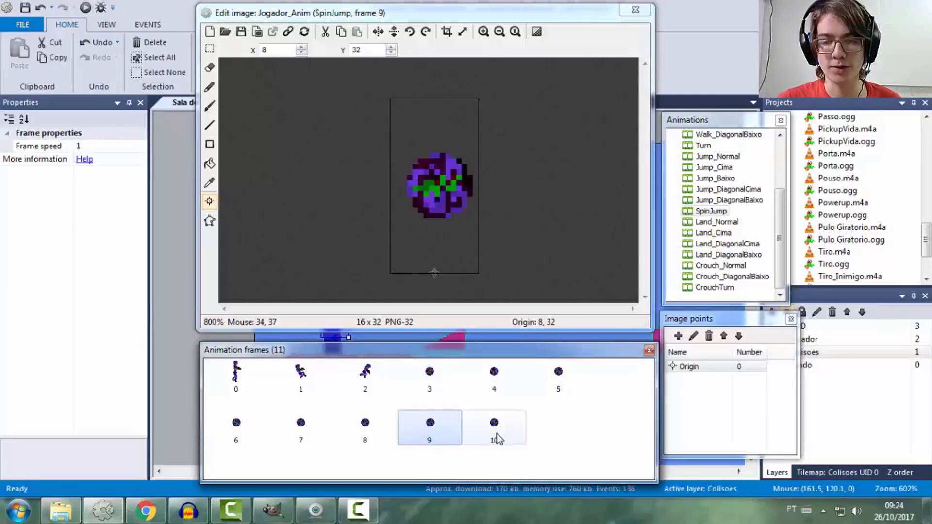
{"action": "left_click", "coordinate": [495, 435]}
{"action": "left_click", "coordinate": [441, 381]}
Duplicate SpinJump frame 10 as frame 11, set the copy's frame speed to 0 and close the image editor
{"action": "left_click", "coordinate": [514, 426]}
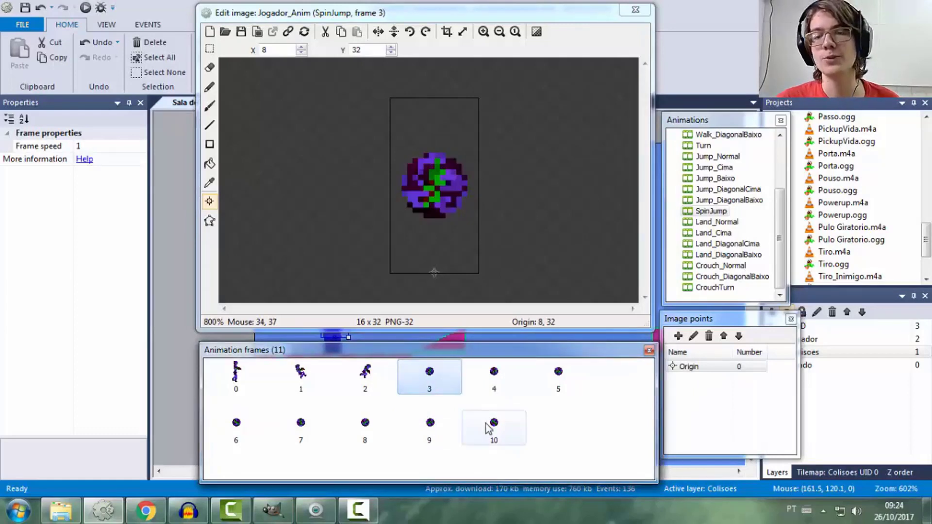
{"action": "right_click", "coordinate": [505, 423]}
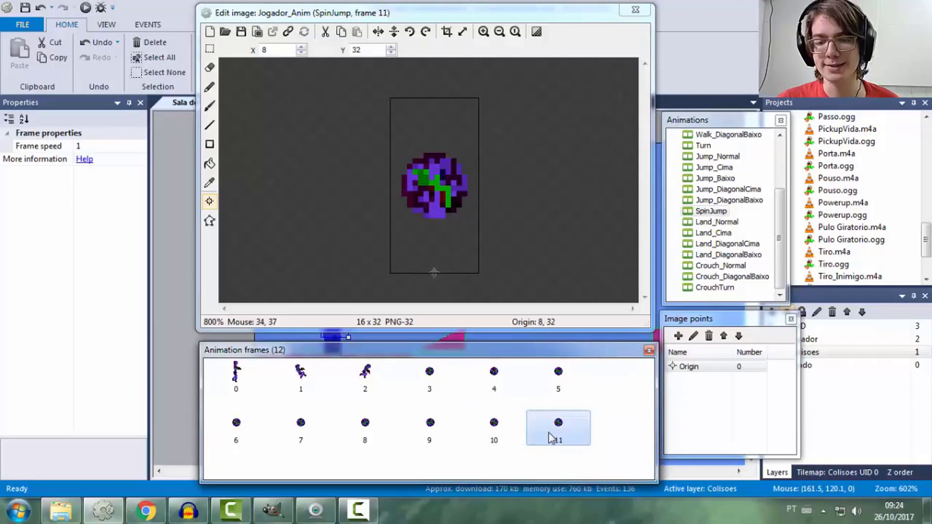
{"action": "left_click", "coordinate": [116, 149]}
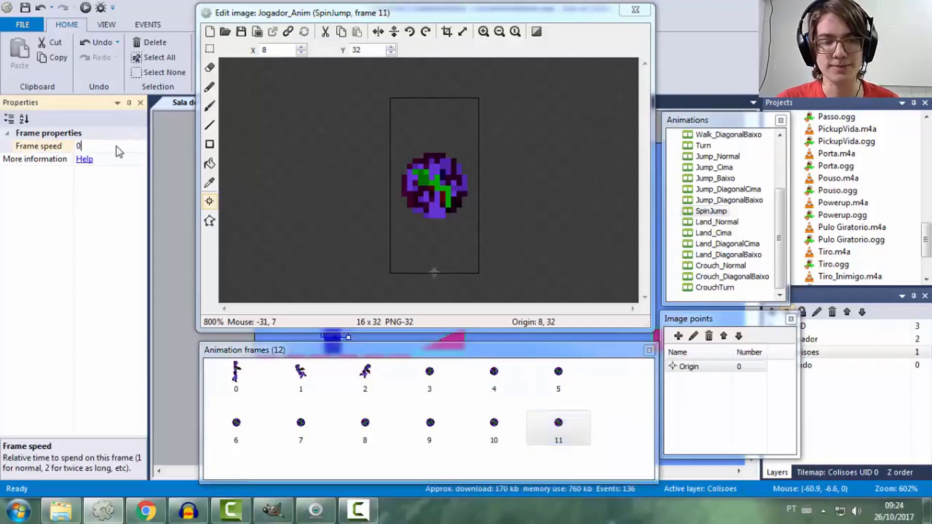
{"action": "type", "text": "0"}
{"action": "left_click", "coordinate": [543, 419]}
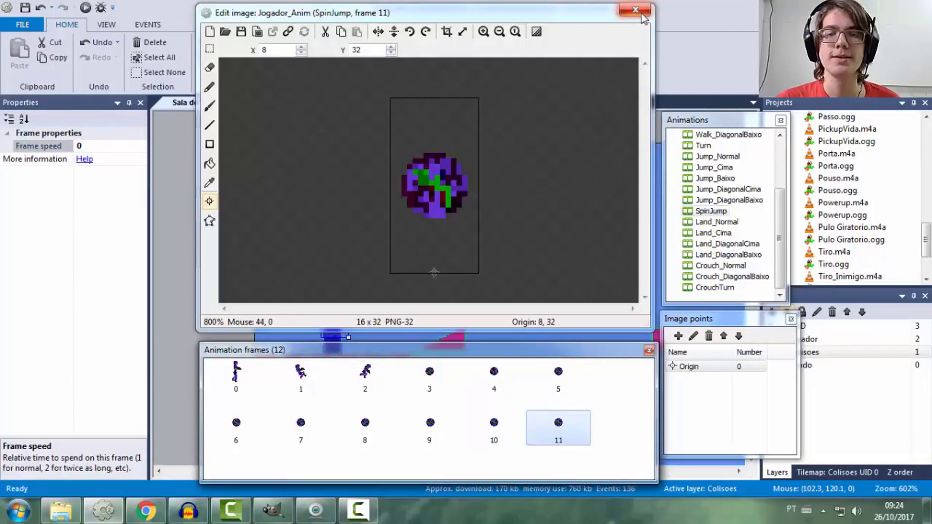
{"action": "left_click", "coordinate": [635, 9]}
Open the ePersonagem event sheet and collapse the Platform is on floor event in the Controlador de Animações group
{"action": "left_click_drag", "start_coordinate": [140, 191], "coordinate": [141, 220]}
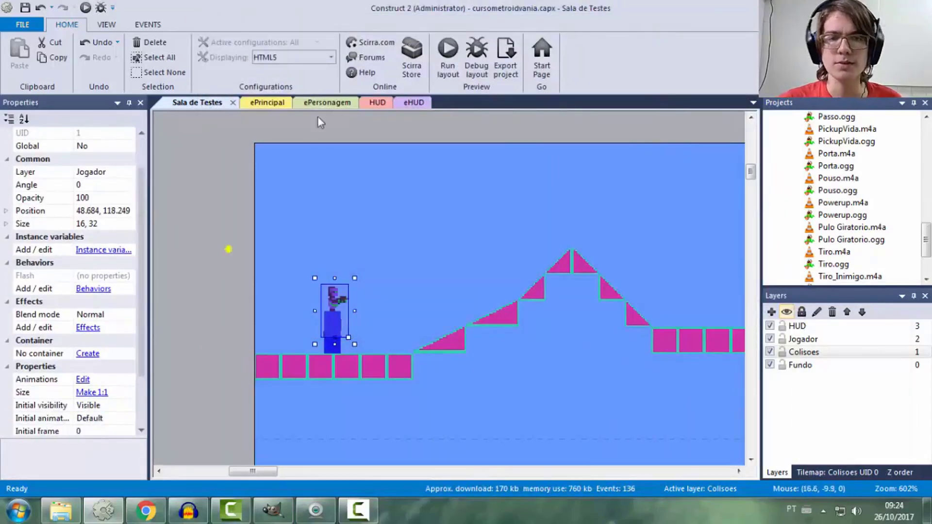
{"action": "left_click", "coordinate": [323, 102]}
{"action": "scroll", "coordinate": [311, 255], "scroll_direction": "down", "scroll_amount": 5}
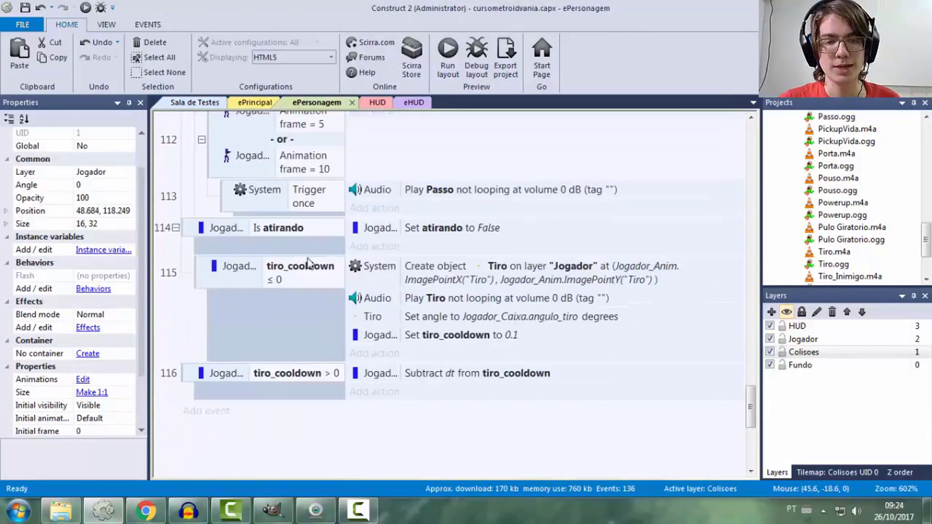
{"action": "scroll", "coordinate": [258, 296], "scroll_direction": "up", "scroll_amount": 8}
{"action": "scroll", "coordinate": [248, 294], "scroll_direction": "up", "scroll_amount": 10}
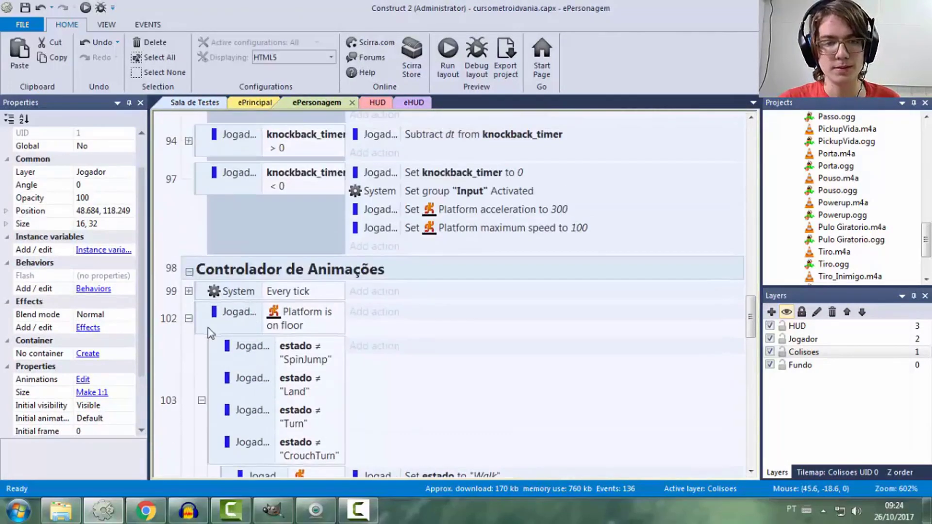
{"action": "left_click", "coordinate": [189, 321]}
Add an event to the Controlador de Animações group that checks whether Jogador_Caixa's estado equals "SpinJump"
{"action": "left_click", "coordinate": [278, 276]}
{"action": "scroll", "coordinate": [291, 276], "scroll_direction": "down", "scroll_amount": 3}
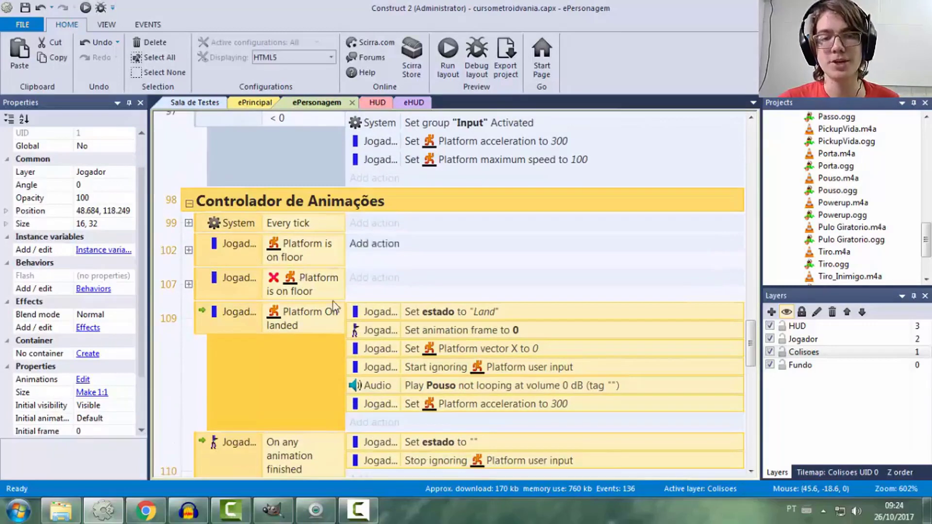
{"action": "double_click", "coordinate": [370, 268]}
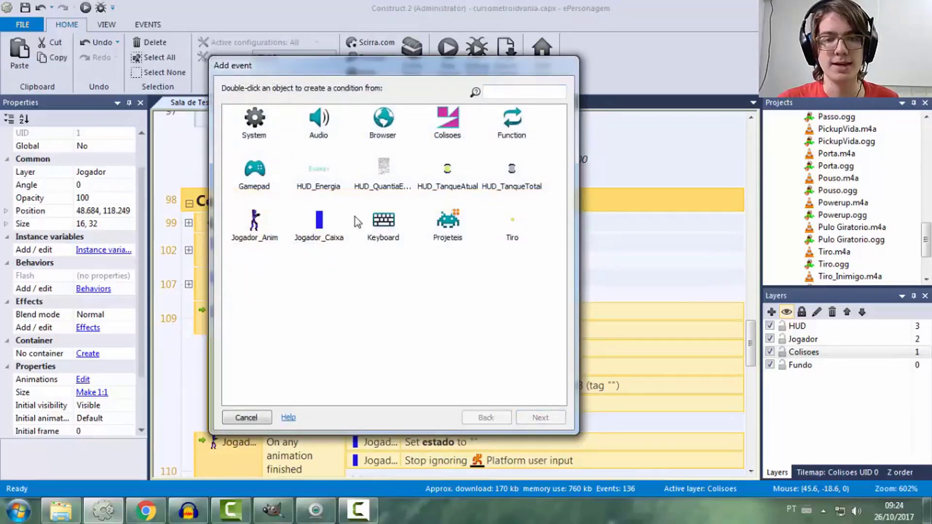
{"action": "double_click", "coordinate": [320, 223]}
{"action": "double_click", "coordinate": [309, 345]}
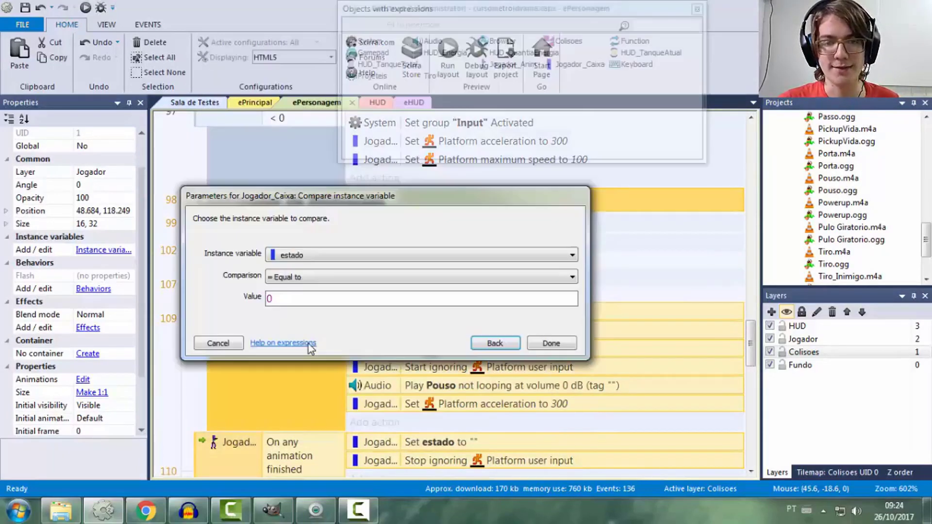
{"action": "key", "text": "Tab"}
{"action": "key", "text": "Tab"}
{"action": "type", "text": "\"S"}
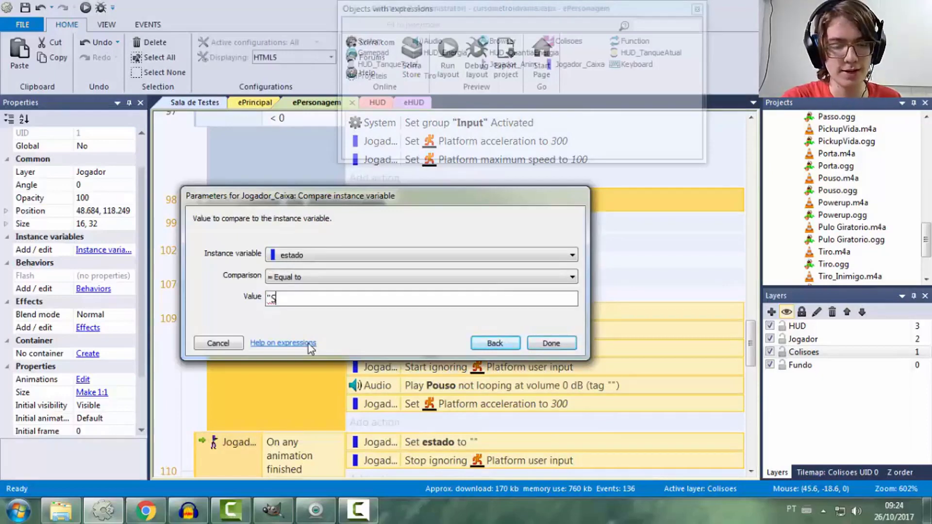
{"action": "type", "text": "pinJum"}
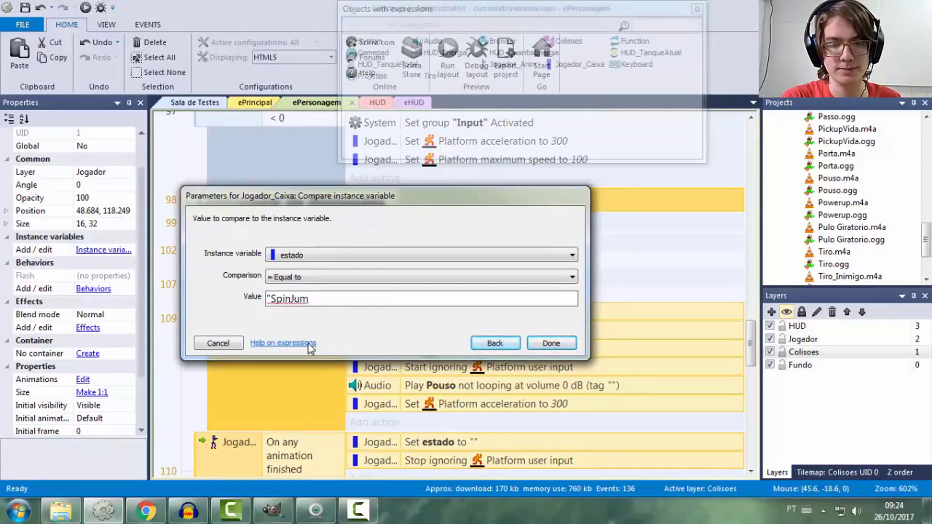
{"action": "type", "text": "p\""}
{"action": "key", "text": "Return"}
Add a sub-event under the estado = "SpinJump" event that checks whether Jogador_Anim's animation frame equals 7
{"action": "scroll", "coordinate": [365, 252], "scroll_direction": "down", "scroll_amount": 10}
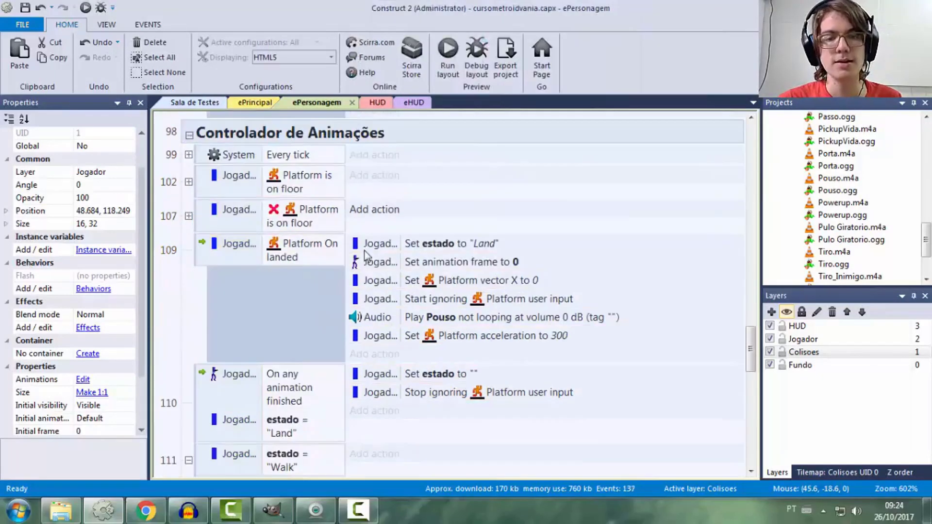
{"action": "scroll", "coordinate": [350, 257], "scroll_direction": "up", "scroll_amount": 3}
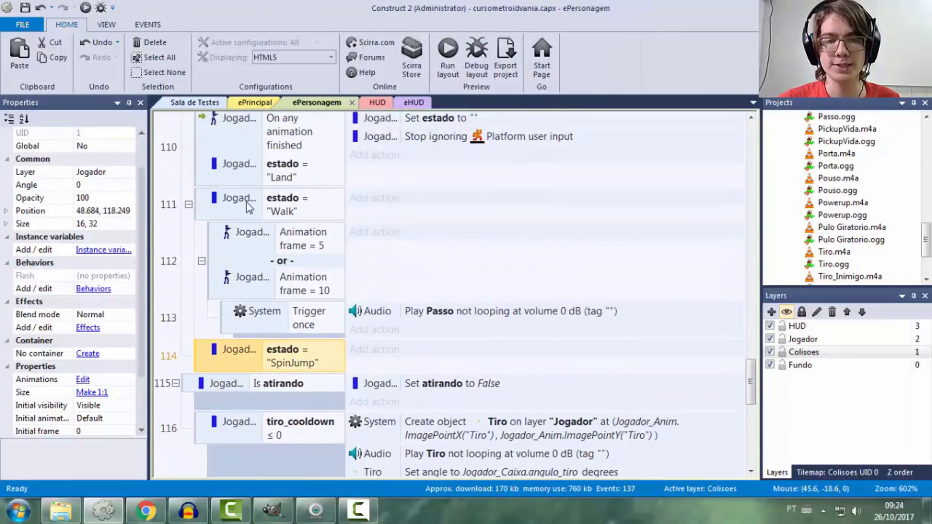
{"action": "key", "text": "s"}
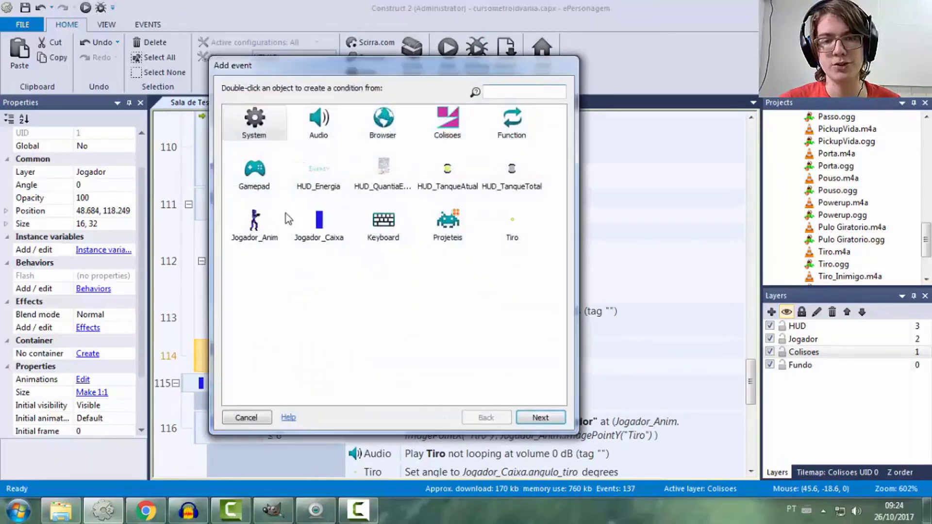
{"action": "double_click", "coordinate": [255, 226]}
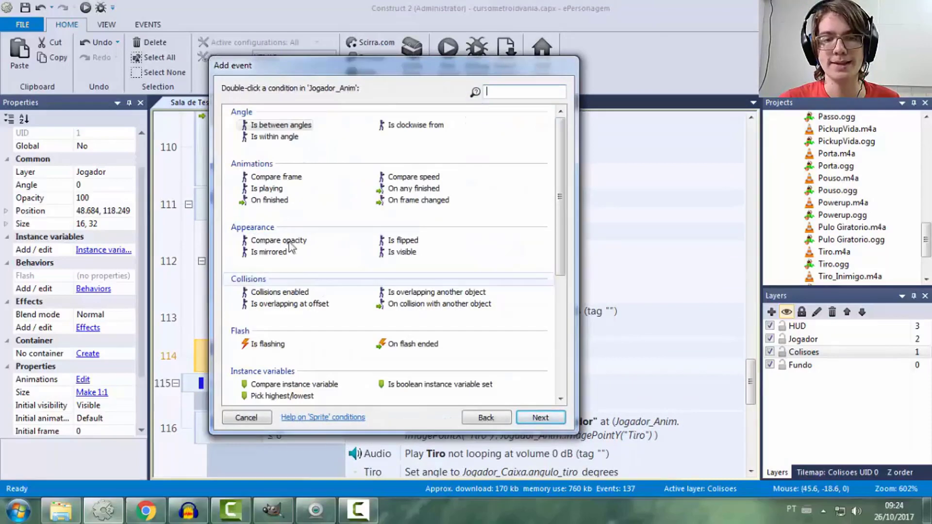
{"action": "type", "text": "fra"}
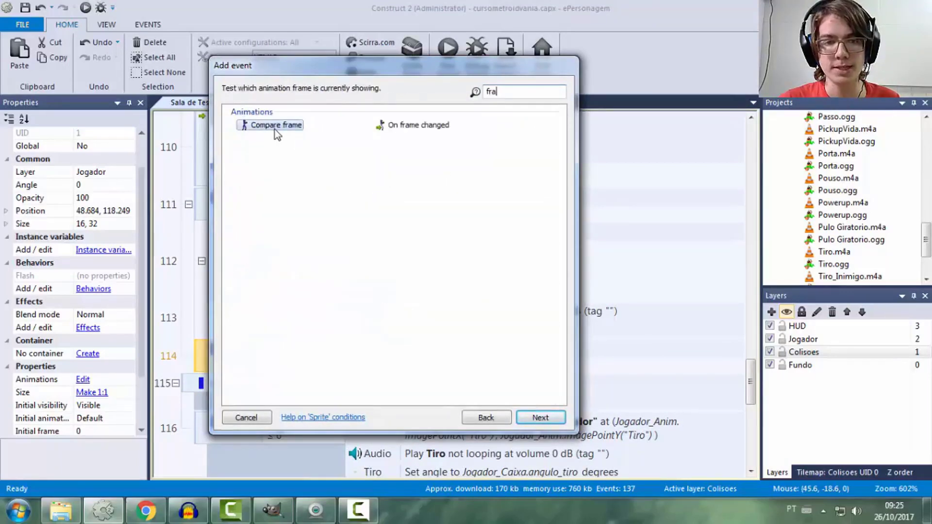
{"action": "double_click", "coordinate": [274, 129]}
{"action": "key", "text": "Tab"}
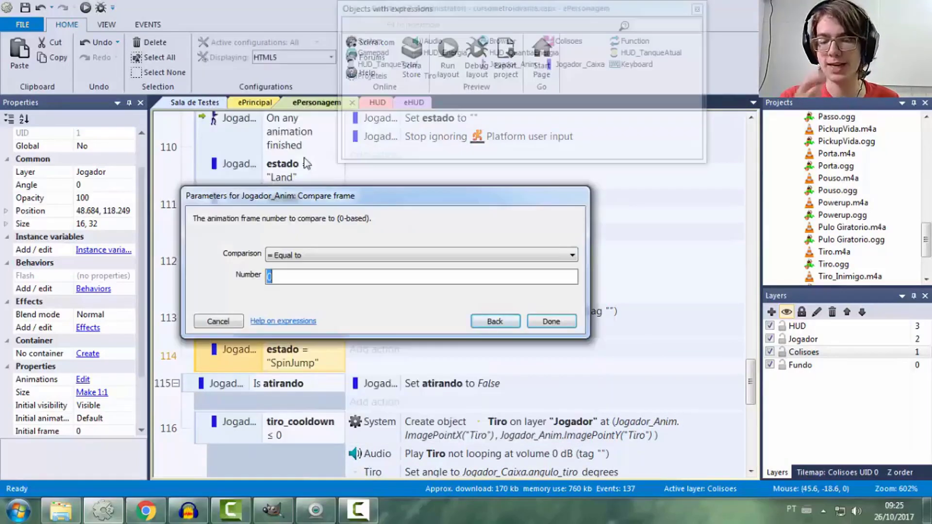
{"action": "type", "text": "7"}
{"action": "key", "text": "Return"}
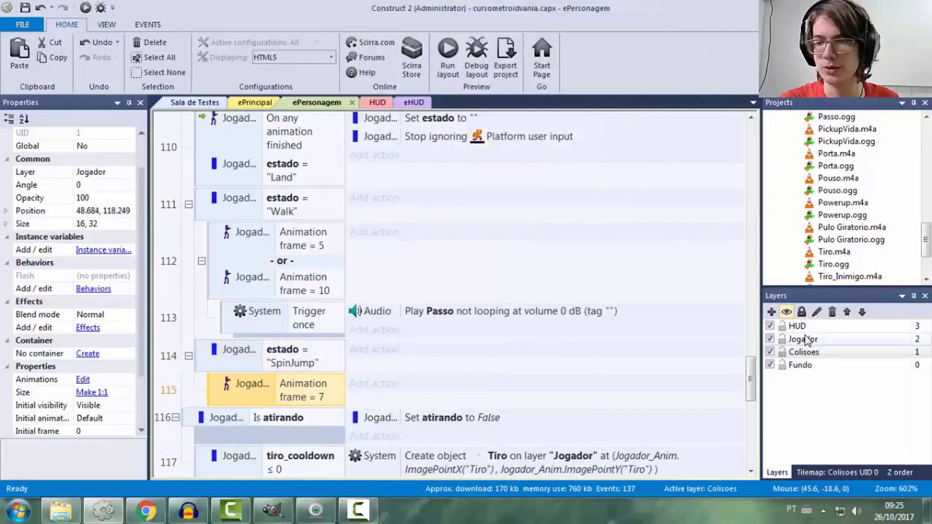
Open the Jogador_Anim sprite for image editing and view frame 3 of its SpinJump animation
{"action": "scroll", "coordinate": [874, 204], "scroll_direction": "up", "scroll_amount": 5}
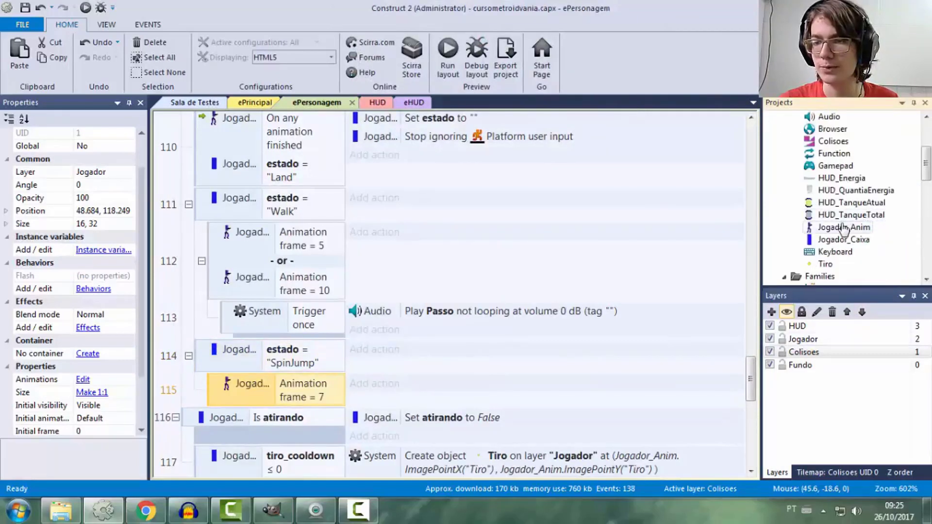
{"action": "double_click", "coordinate": [843, 227]}
{"action": "left_click", "coordinate": [704, 222]}
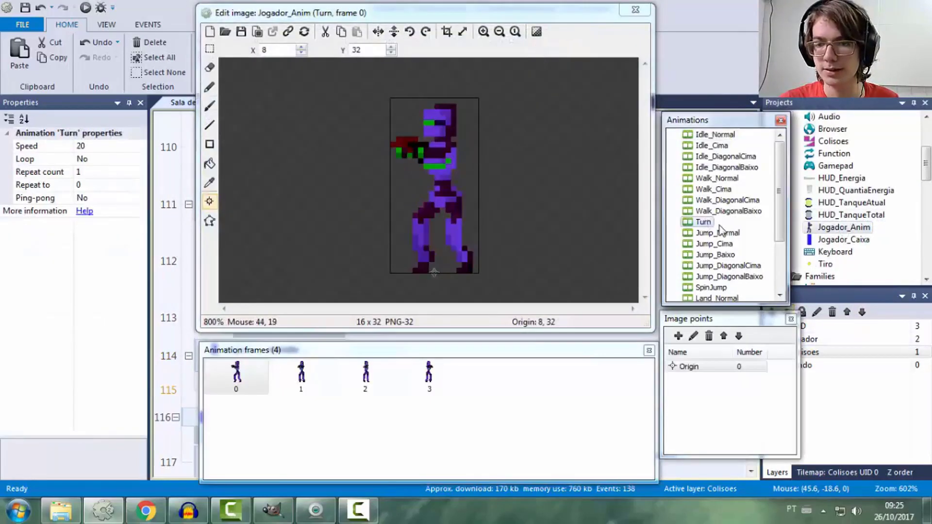
{"action": "scroll", "coordinate": [727, 231], "scroll_direction": "down", "scroll_amount": 2}
{"action": "left_click", "coordinate": [711, 210]}
{"action": "left_click", "coordinate": [451, 370]}
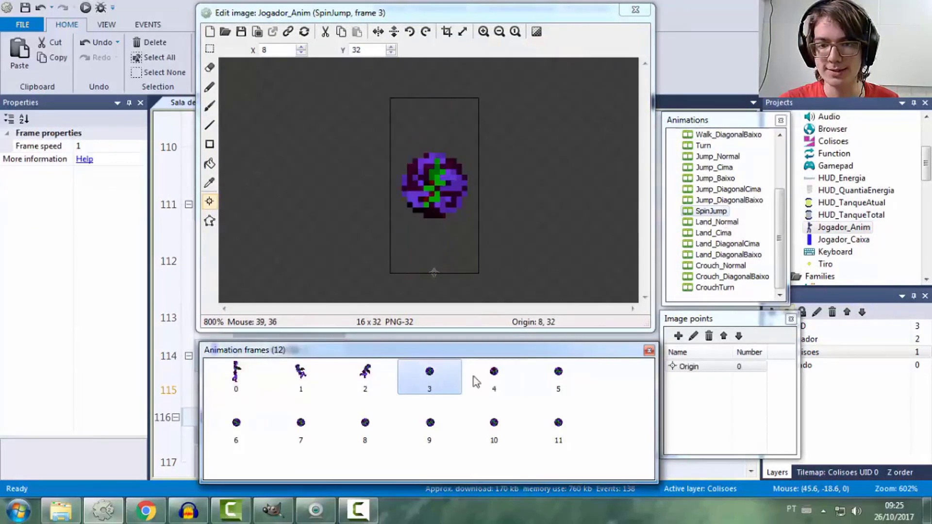
Examine frames 4 to 7 of Jogador_Anim's SpinJump animation, and close the image editor
{"action": "left_click", "coordinate": [495, 376]}
{"action": "left_click", "coordinate": [559, 374]}
{"action": "left_click", "coordinate": [236, 423]}
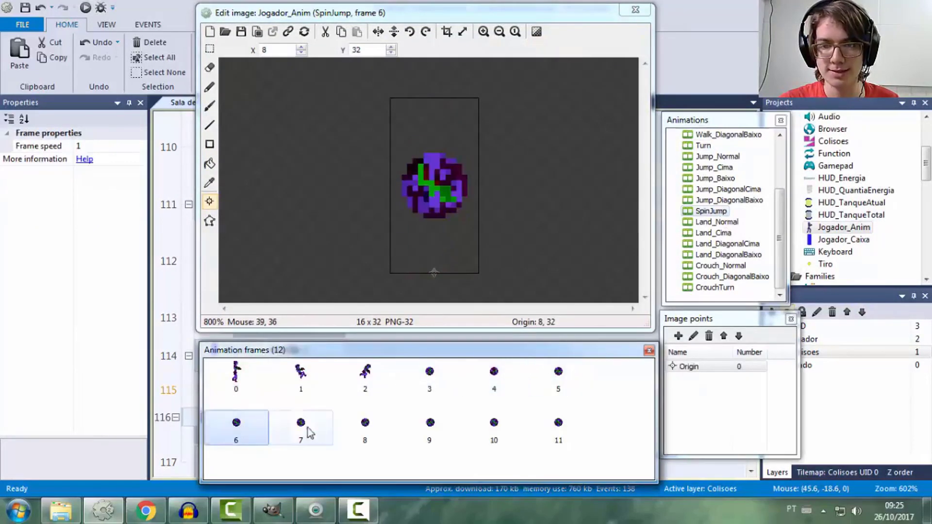
{"action": "left_click", "coordinate": [301, 425]}
{"action": "left_click", "coordinate": [640, 11]}
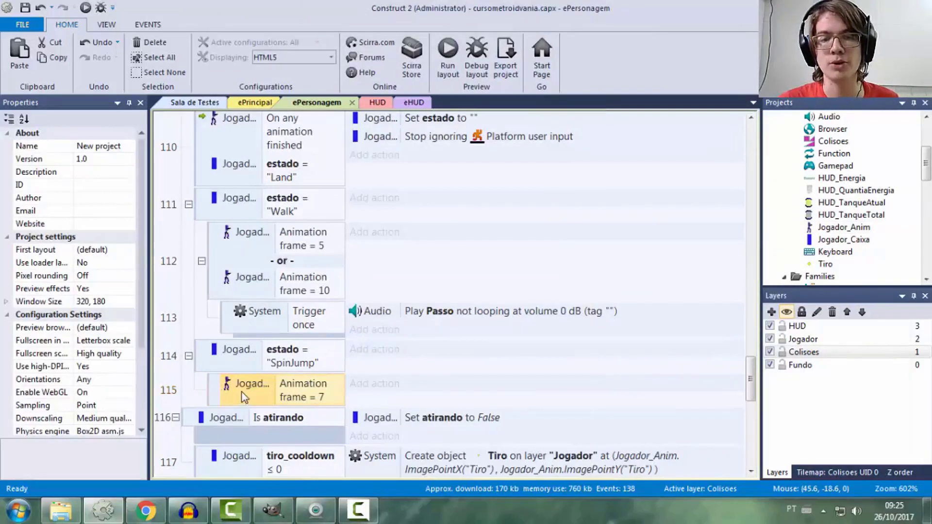
Duplicate the frame 7 condition under estado = "SpinJump" as an alternative in its or-block, and set the copy to animation frame 11
{"action": "left_click", "coordinate": [243, 389]}
{"action": "left_click_drag", "start_coordinate": [241, 383], "coordinate": [243, 385], "text": "ctrl"}
{"action": "double_click", "coordinate": [330, 431]}
{"action": "left_click_drag", "start_coordinate": [275, 277], "coordinate": [260, 276]}
{"action": "type", "text": "11"}
{"action": "key", "text": "Return"}
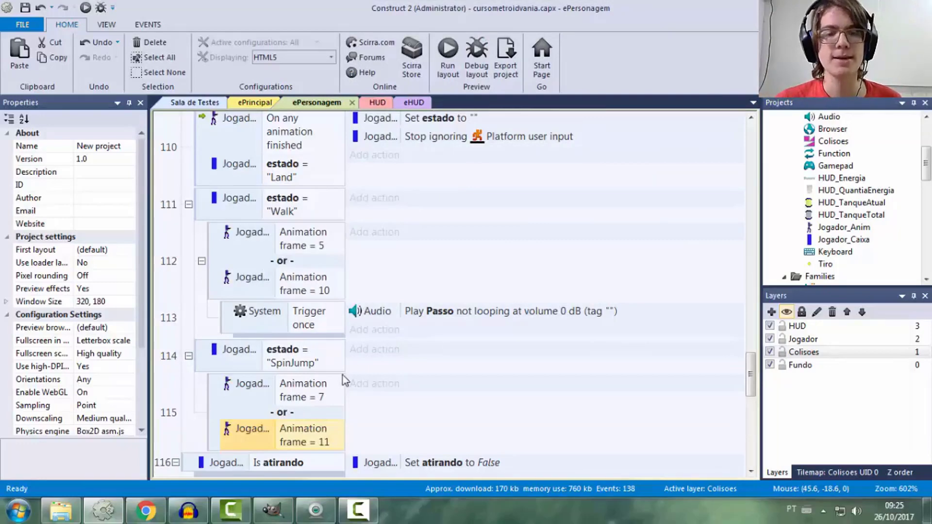
Add a System Trigger once while true sub-event under the SpinJump frame 7 or 11 event
{"action": "scroll", "coordinate": [343, 375], "scroll_direction": "down", "scroll_amount": 1}
{"action": "left_click", "coordinate": [215, 369]}
{"action": "key", "text": "s"}
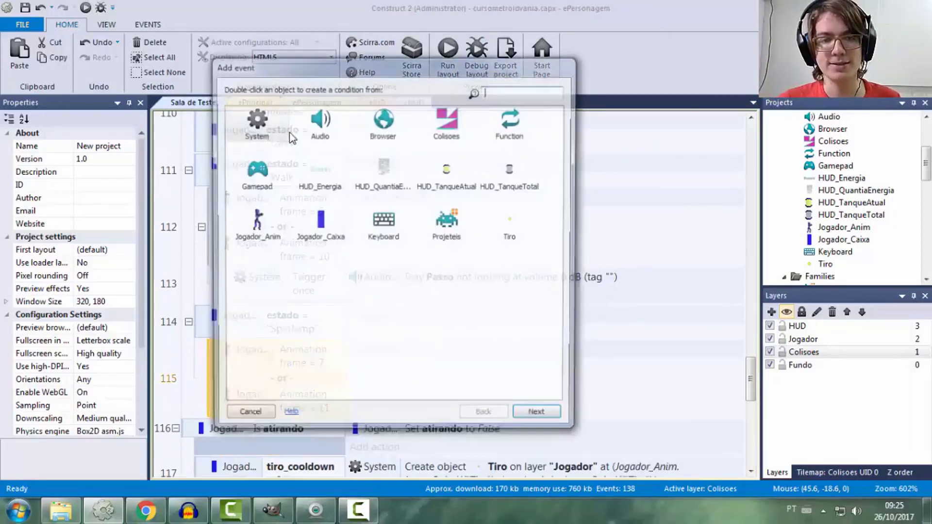
{"action": "double_click", "coordinate": [264, 128]}
{"action": "type", "text": "tr"}
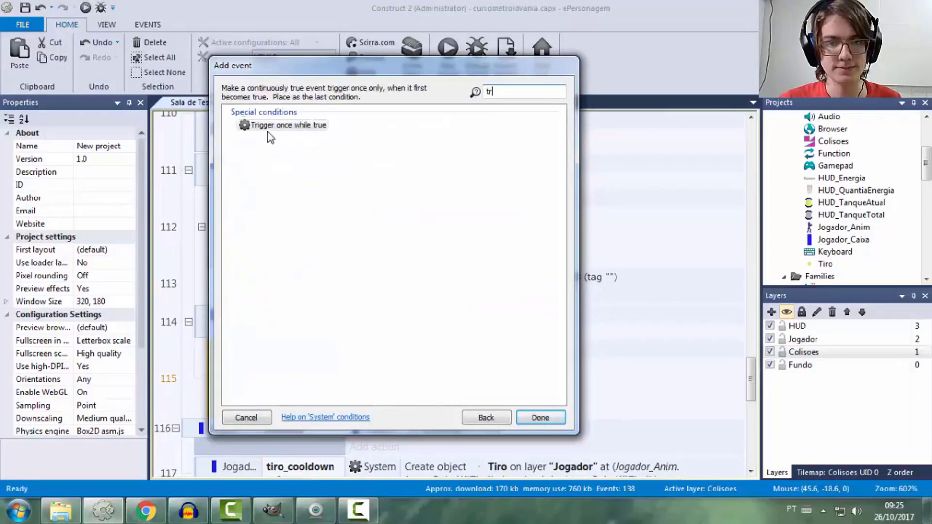
{"action": "double_click", "coordinate": [268, 130]}
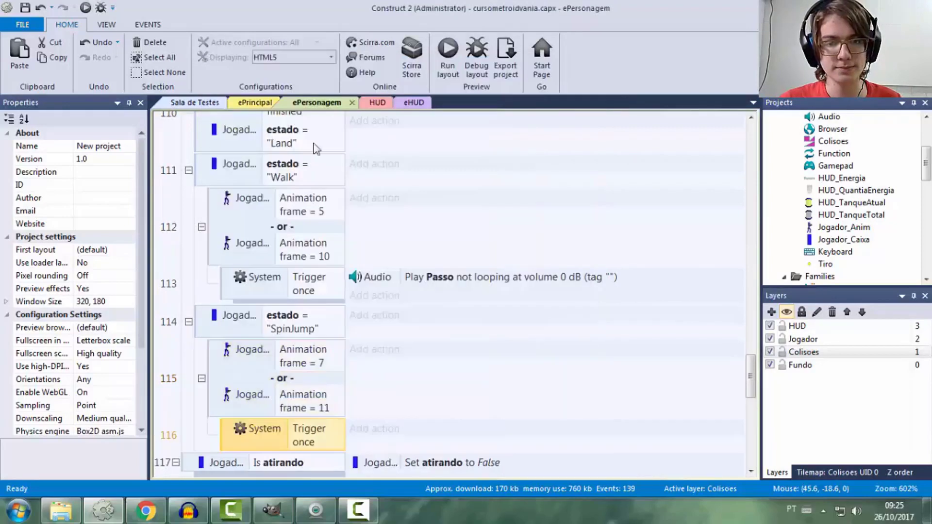
Start an Audio Play action on the SpinJump Trigger once sub-event, choosing Pulo Giratorio as the audio file
{"action": "left_click", "coordinate": [478, 281]}
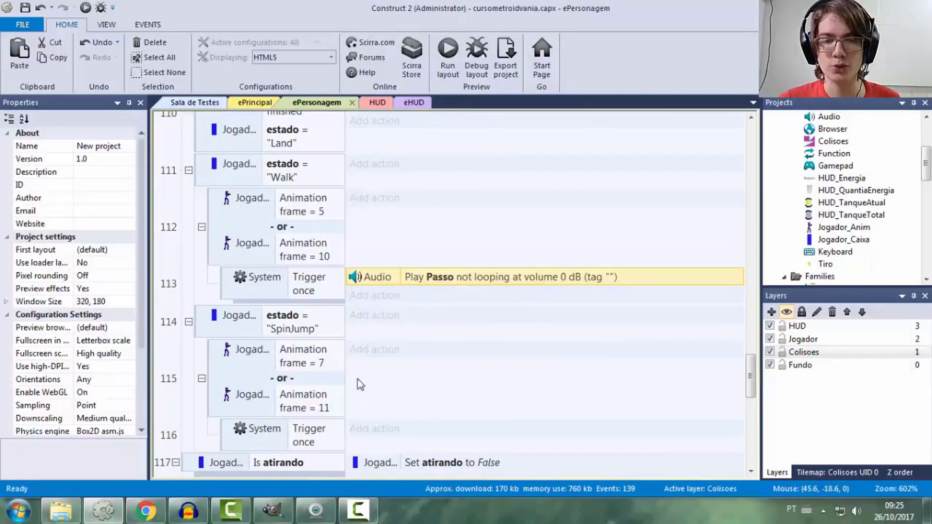
{"action": "left_click", "coordinate": [313, 442]}
{"action": "left_click", "coordinate": [378, 428]}
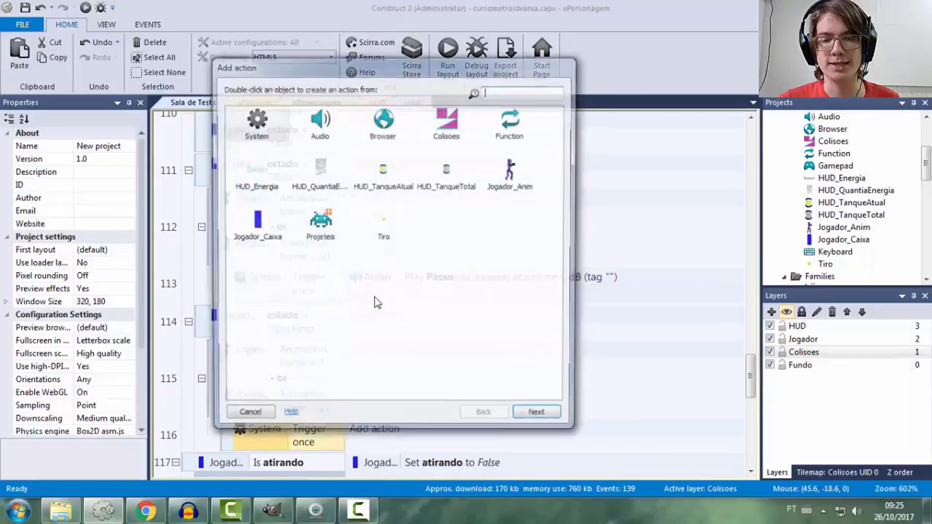
{"action": "double_click", "coordinate": [318, 122]}
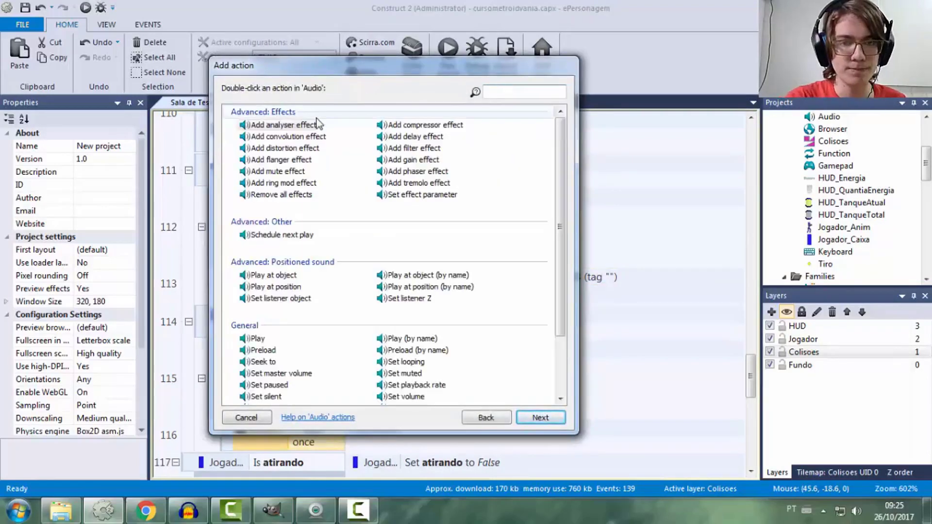
{"action": "type", "text": "play"}
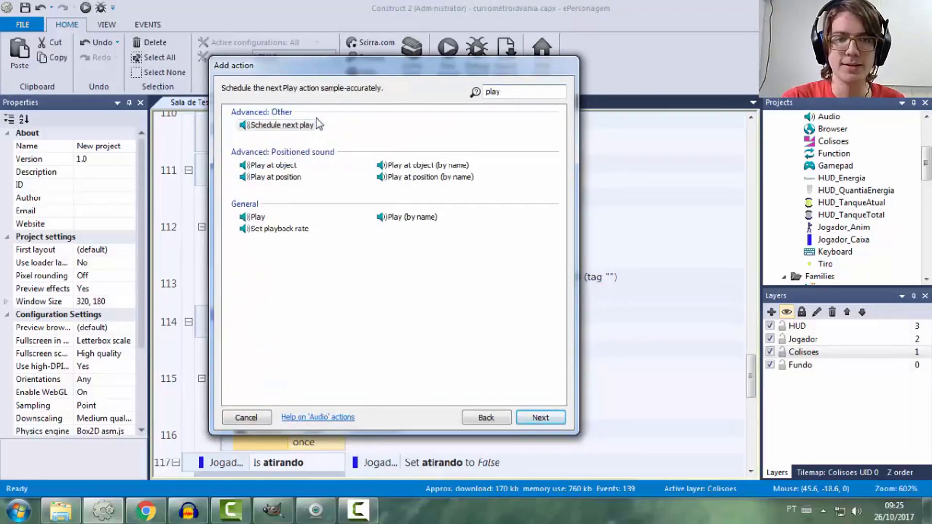
{"action": "double_click", "coordinate": [257, 217]}
{"action": "left_click", "coordinate": [319, 255]}
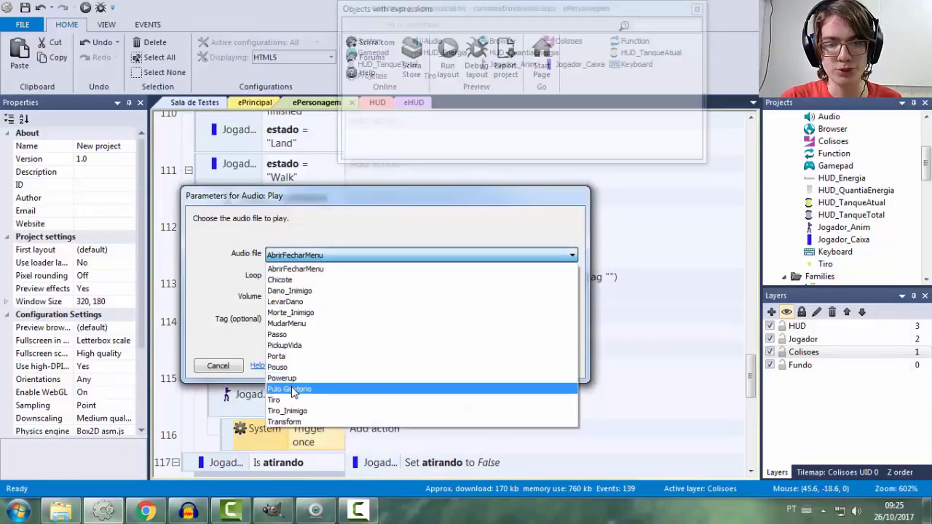
{"action": "left_click", "coordinate": [311, 389]}
Set the Pulo Giratorio sound's volume to Jogador_Caixa.volume_giratorio and finish the action
{"action": "left_click", "coordinate": [289, 298]}
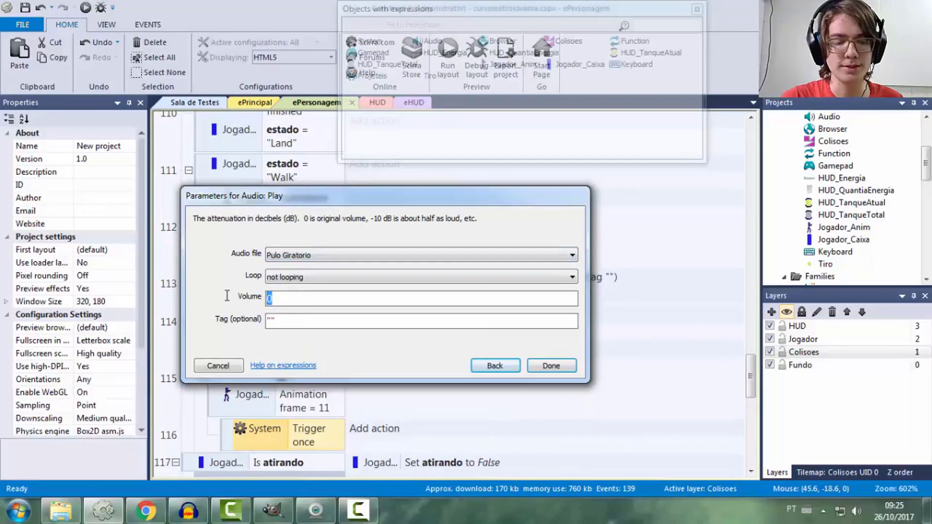
{"action": "type", "text": "J"}
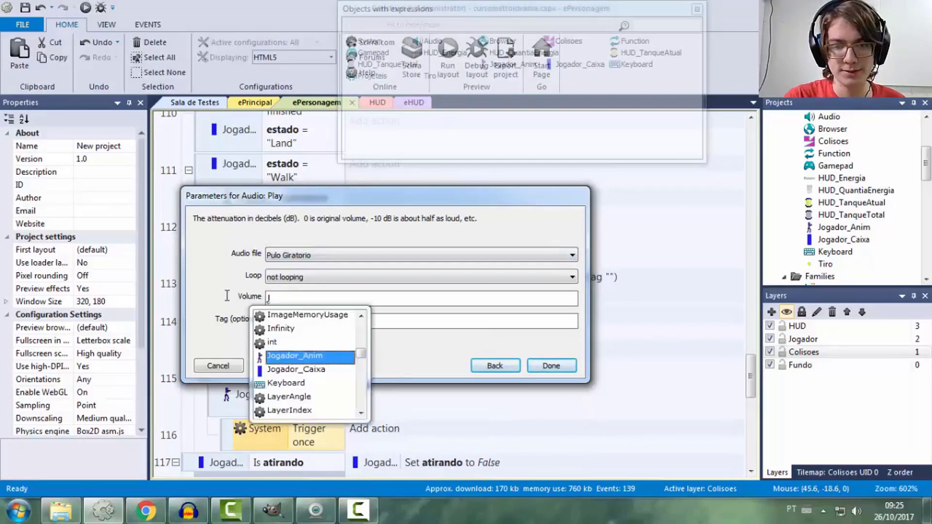
{"action": "key", "text": "Down"}
{"action": "key", "text": "Return"}
{"action": "type", "text": ".vol"}
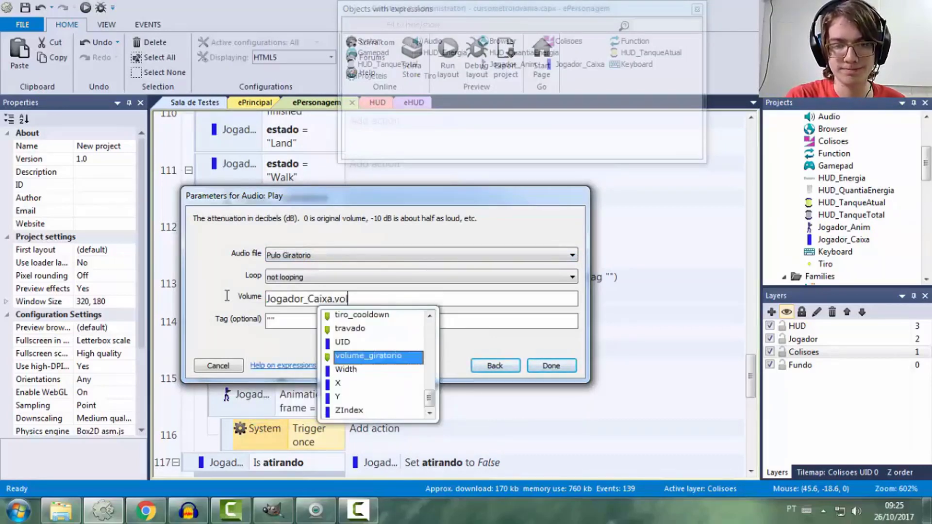
{"action": "key", "text": "Return"}
{"action": "key", "text": "Return"}
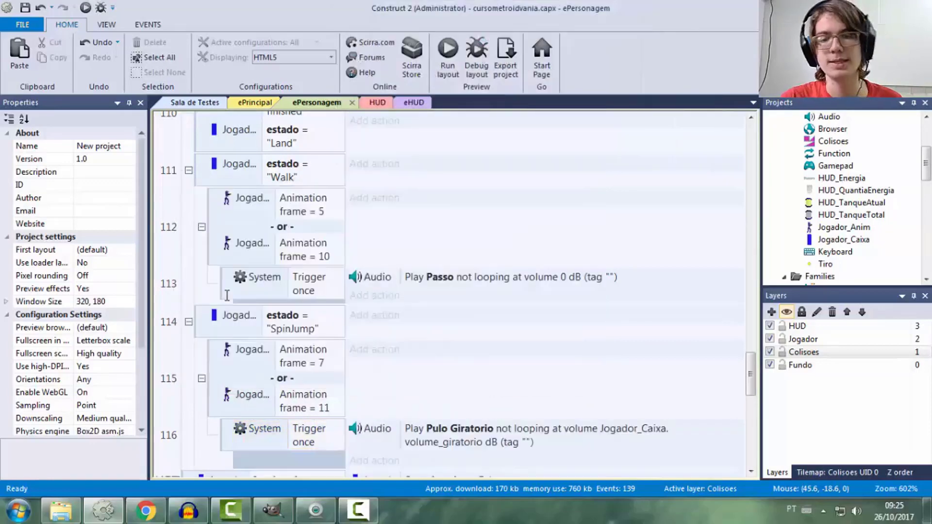
Add a Jogador_Caixa action after the Pulo Giratorio sound that adds 4 to volume_giratorio
{"action": "scroll", "coordinate": [227, 296], "scroll_direction": "down", "scroll_amount": 3}
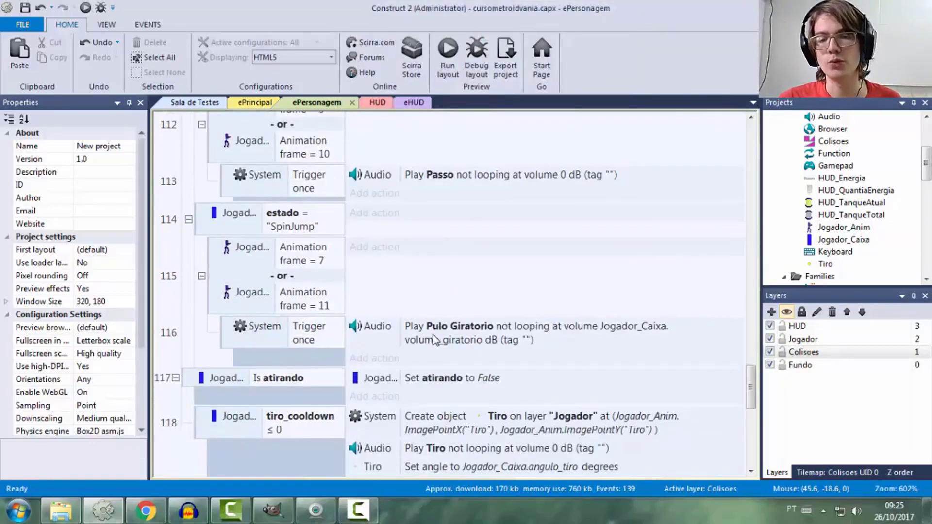
{"action": "left_click", "coordinate": [448, 343]}
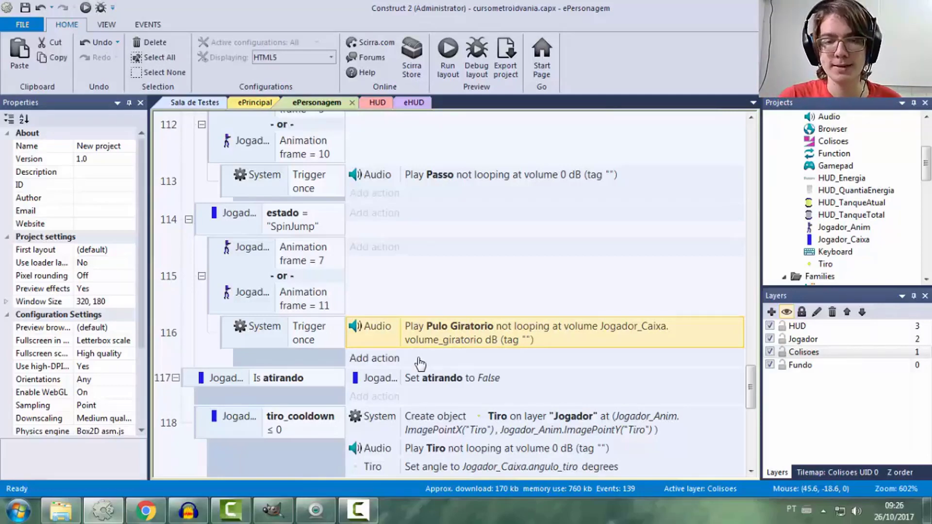
{"action": "left_click", "coordinate": [476, 358]}
{"action": "double_click", "coordinate": [328, 119]}
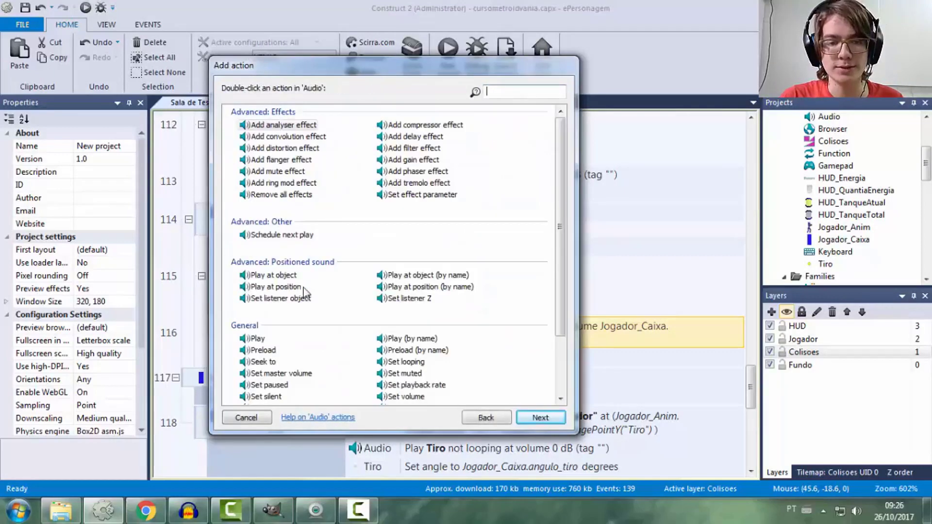
{"action": "left_click", "coordinate": [499, 422]}
{"action": "double_click", "coordinate": [255, 219]}
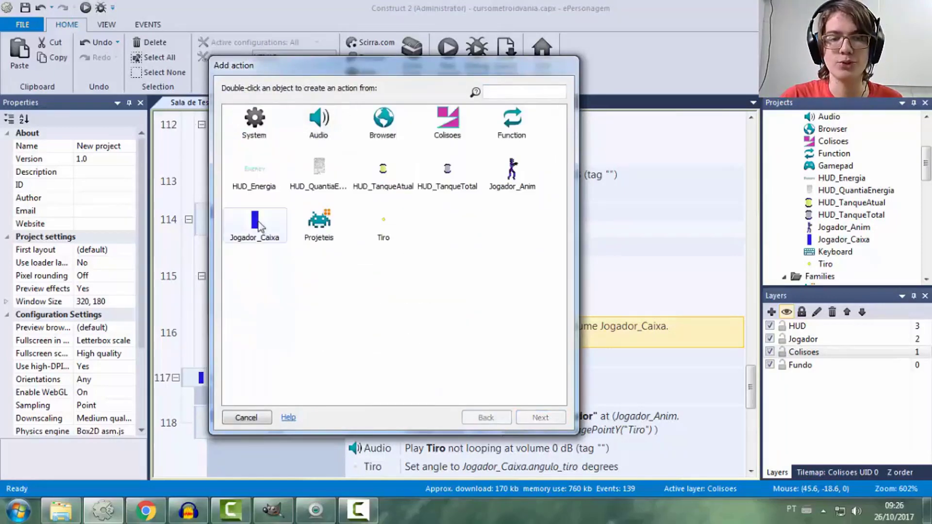
{"action": "double_click", "coordinate": [263, 327]}
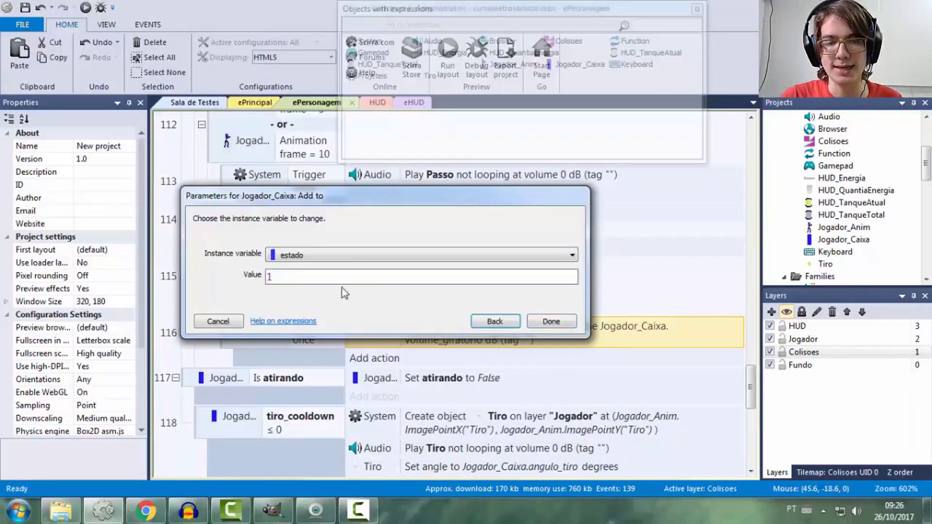
{"action": "left_click", "coordinate": [318, 253]}
{"action": "left_click", "coordinate": [320, 334]}
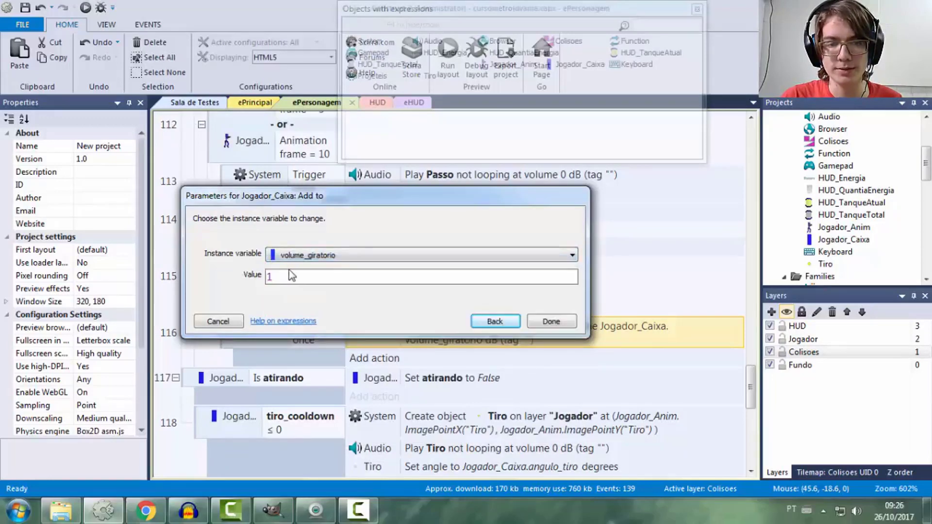
{"action": "key", "text": "Tab"}
{"action": "type", "text": "4"}
{"action": "key", "text": "Return"}
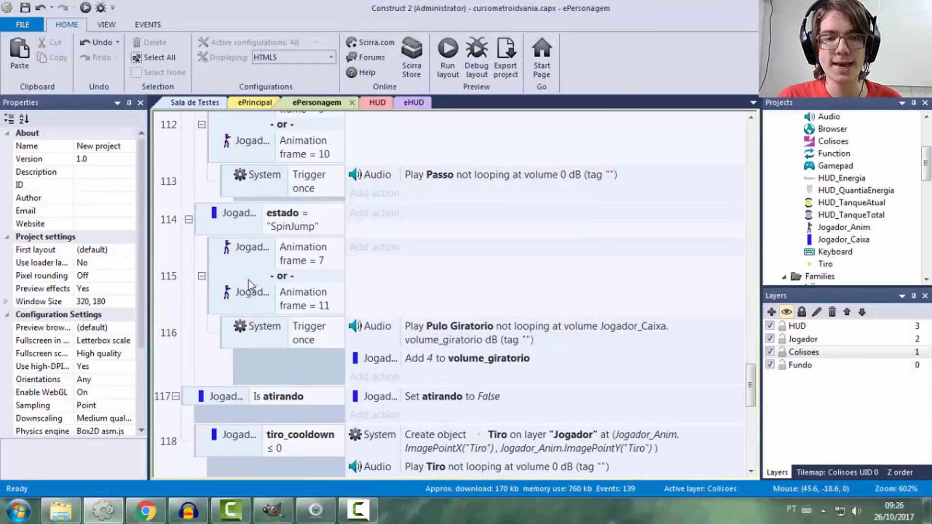
{"action": "left_click", "coordinate": [211, 258]}
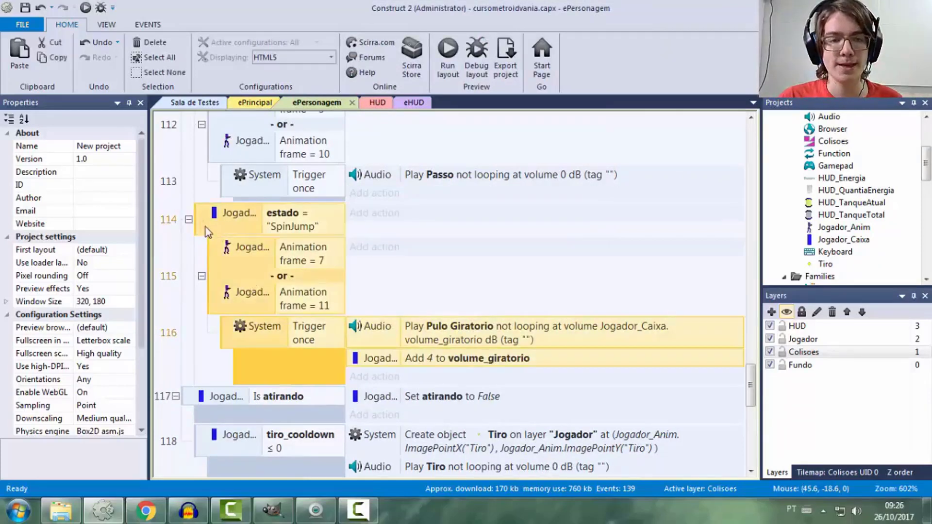
{"action": "left_click", "coordinate": [198, 219]}
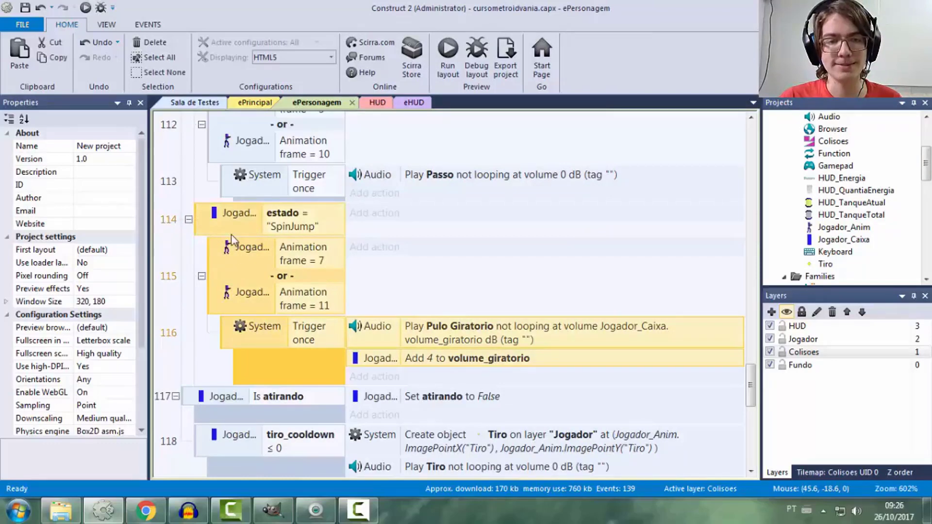
{"action": "key", "text": "e"}
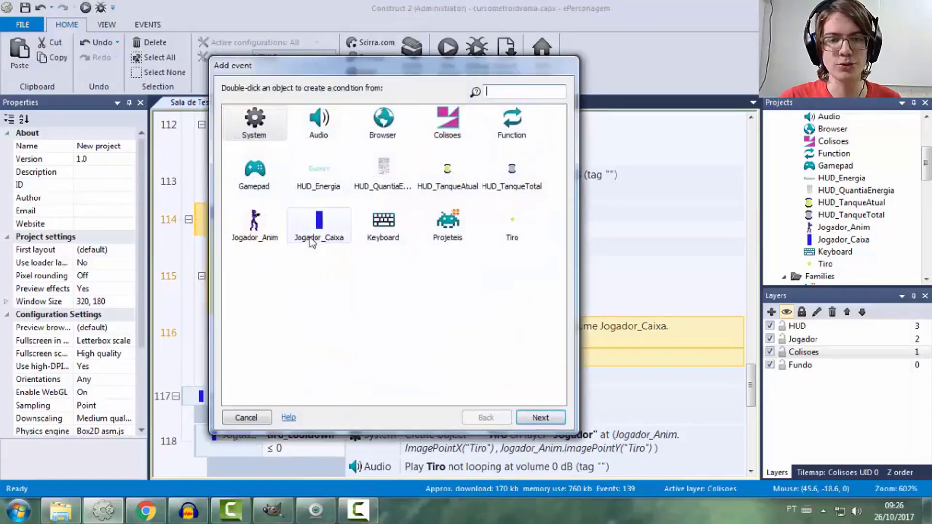
{"action": "left_click", "coordinate": [247, 420]}
{"action": "left_click", "coordinate": [189, 220]}
{"action": "left_click", "coordinate": [189, 220]}
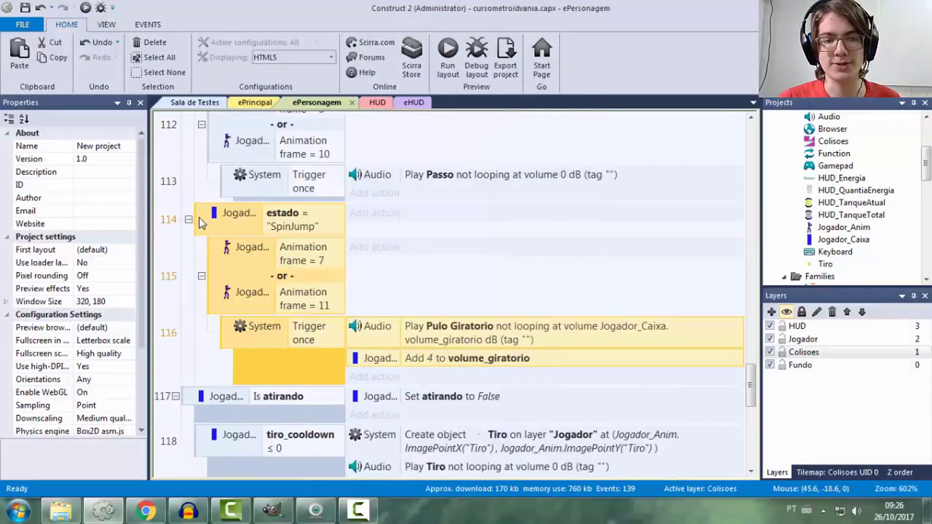
Add a second System Trigger once while true sub-event directly under the estado = "SpinJump" event
{"action": "key", "text": "e"}
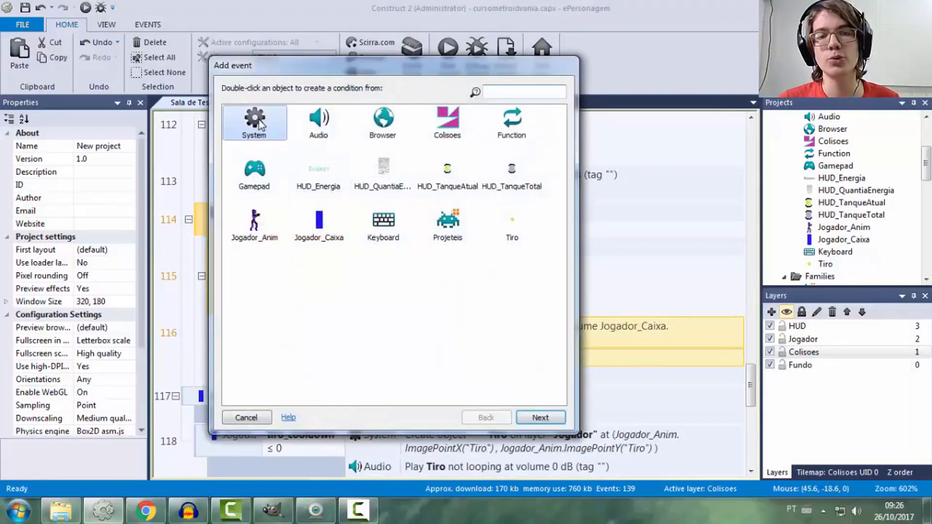
{"action": "double_click", "coordinate": [227, 124]}
{"action": "type", "text": "tr"}
{"action": "double_click", "coordinate": [282, 126]}
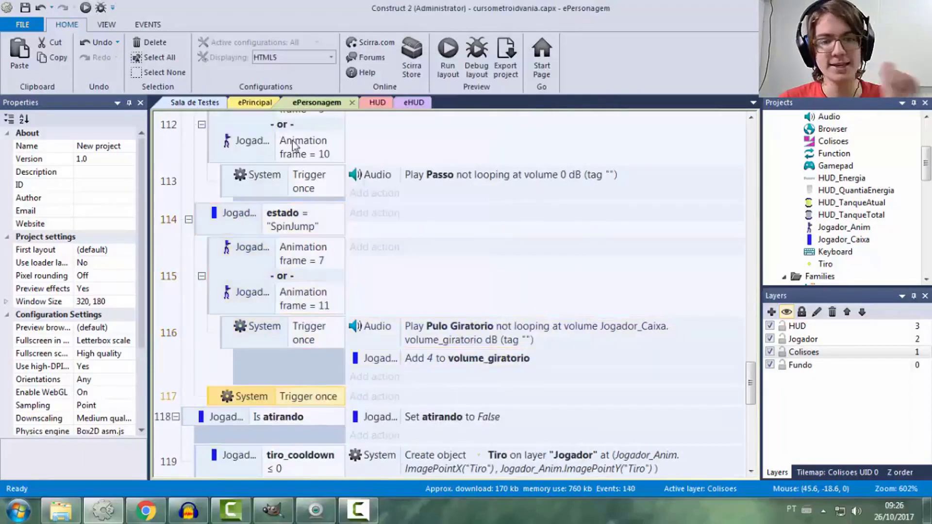
Add a Jogador_Caixa action to the new Trigger once sub-event that sets volume_giratorio to -10
{"action": "left_click", "coordinate": [374, 396]}
{"action": "double_click", "coordinate": [274, 238]}
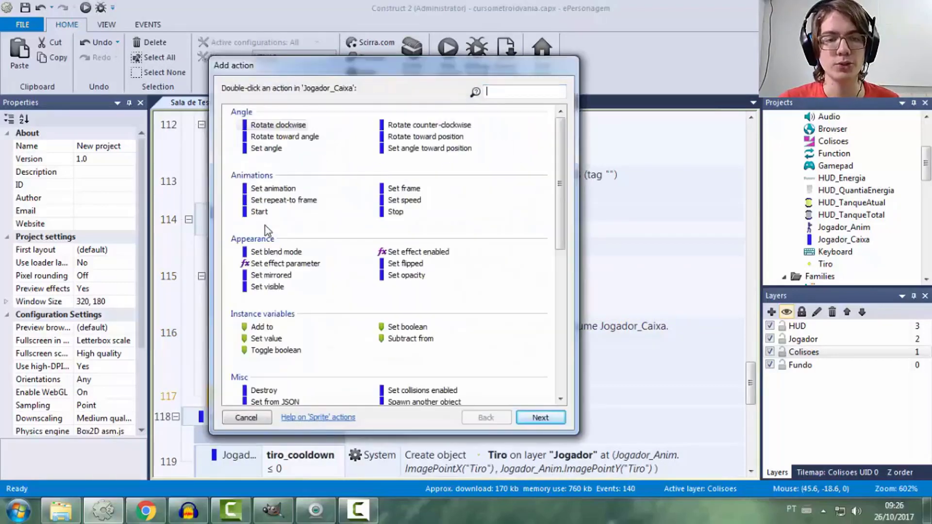
{"action": "double_click", "coordinate": [269, 339]}
{"action": "left_click", "coordinate": [310, 255]}
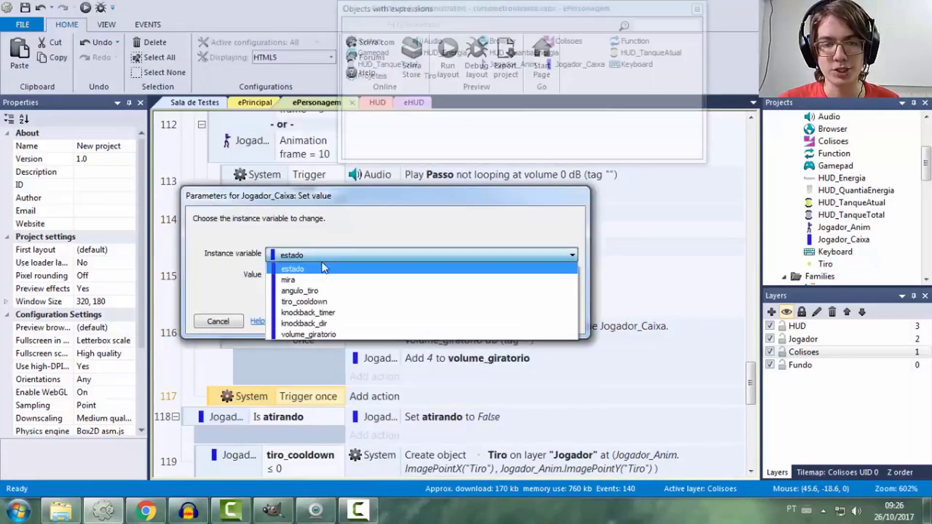
{"action": "left_click", "coordinate": [311, 334]}
{"action": "double_click", "coordinate": [272, 277]}
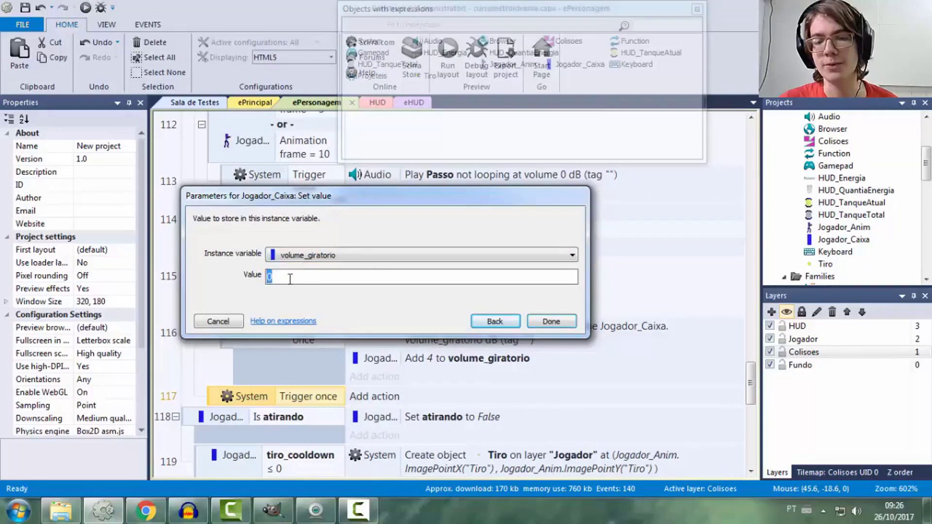
{"action": "type", "text": "-10"}
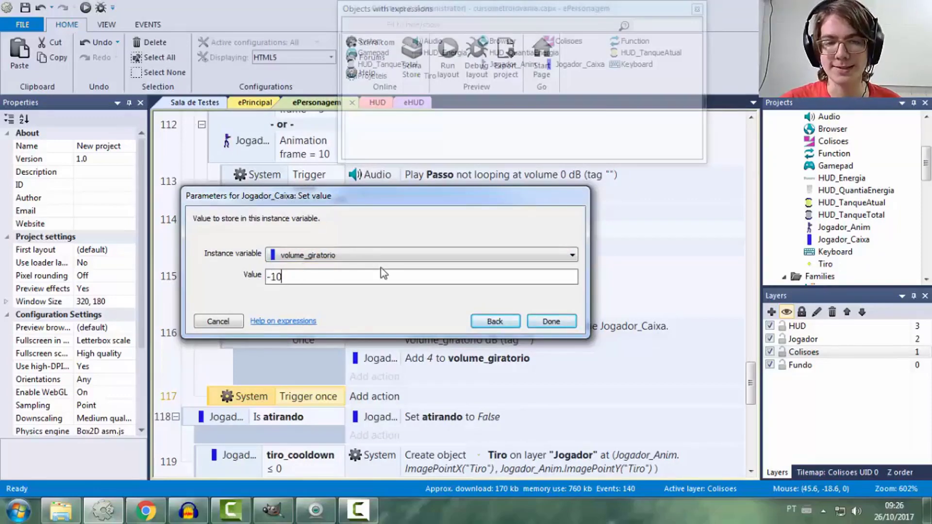
{"action": "key", "text": "Return"}
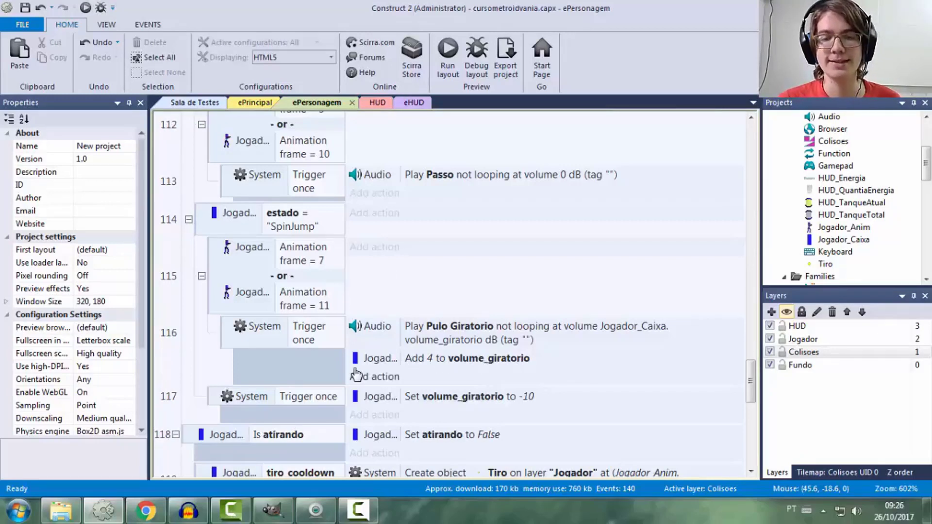
{"action": "left_click", "coordinate": [320, 369]}
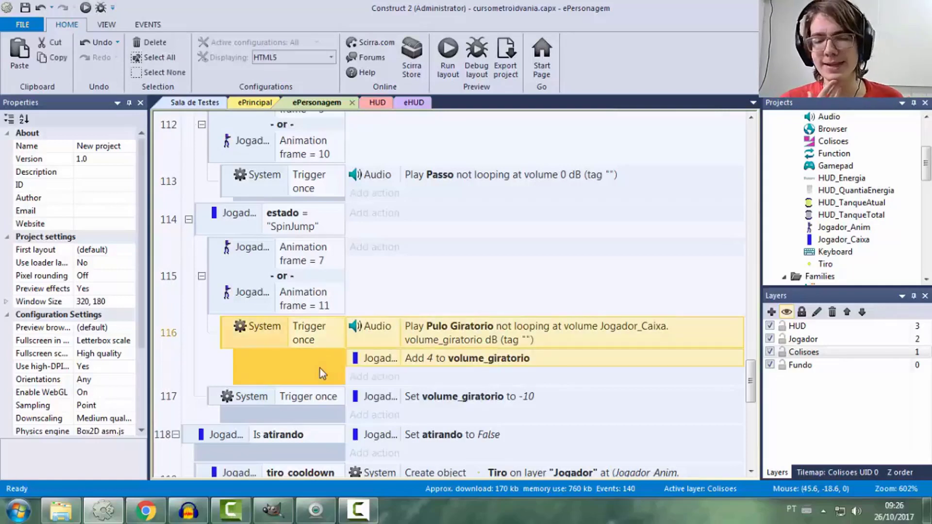
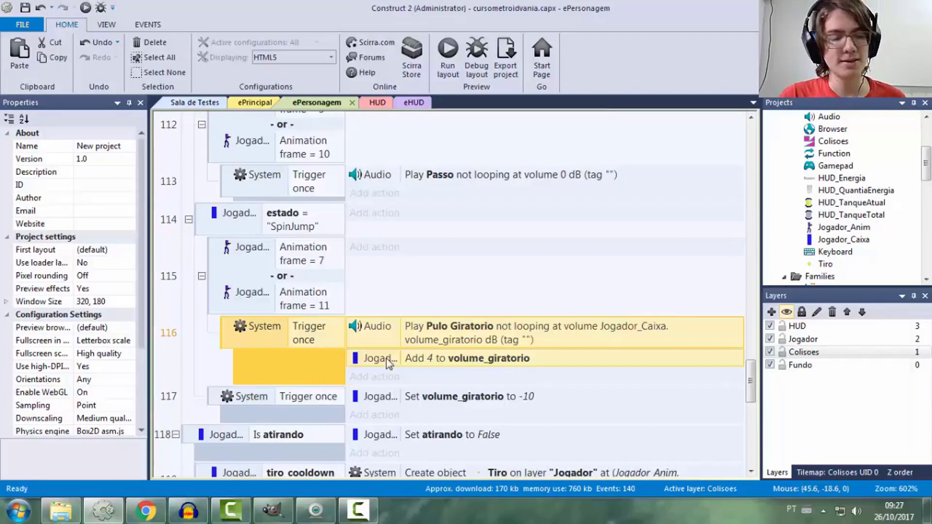
Add a Jogador_Caixa sub-event under the Pulo Giratorio Trigger once event, comparing volume_giratorio as less than 20
{"action": "double_click", "coordinate": [304, 364]}
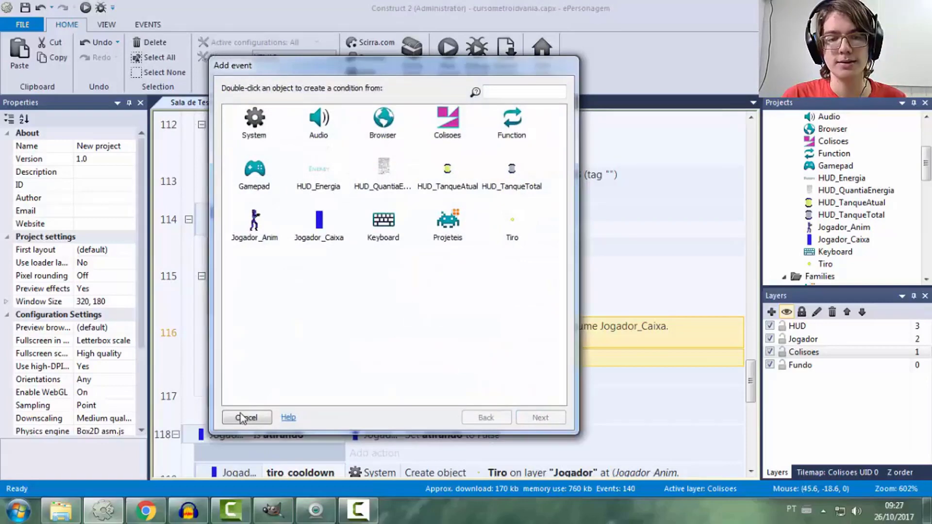
{"action": "left_click", "coordinate": [243, 418]}
{"action": "double_click", "coordinate": [343, 365]}
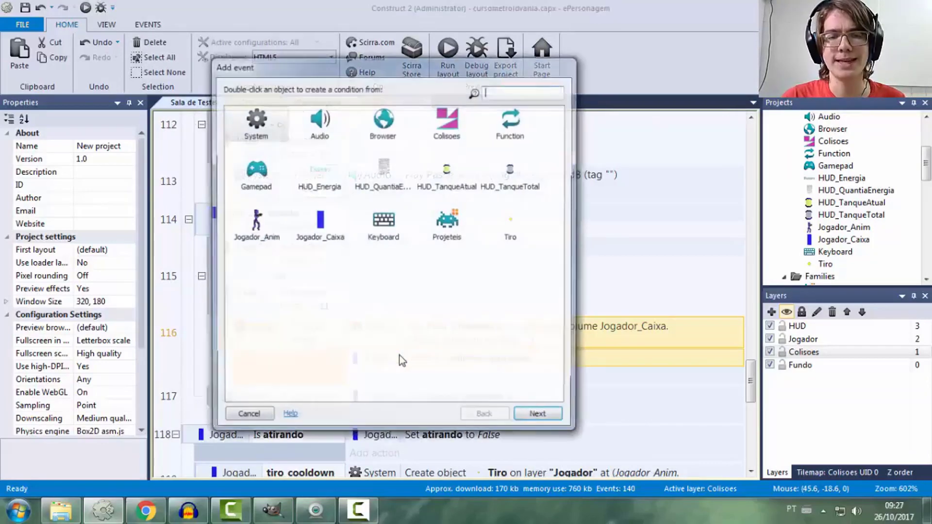
{"action": "double_click", "coordinate": [320, 221]}
{"action": "double_click", "coordinate": [324, 342]}
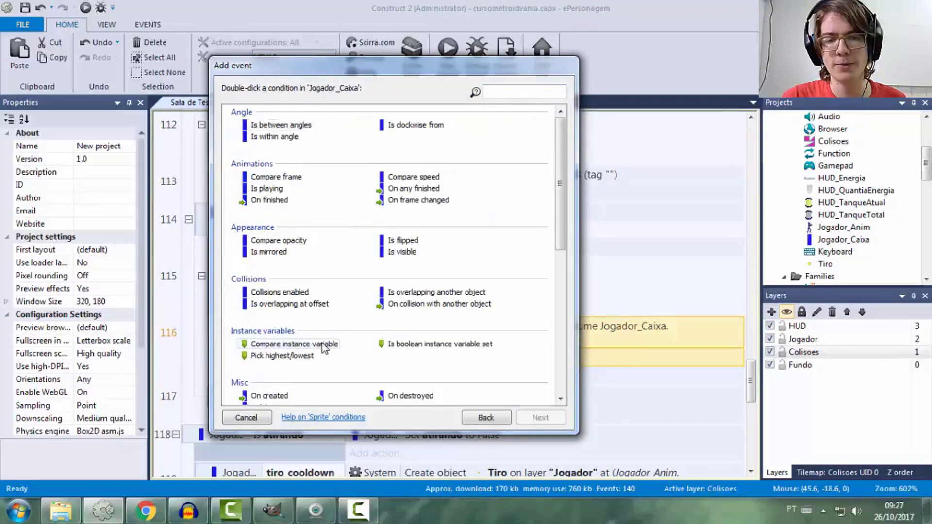
{"action": "left_click", "coordinate": [320, 255]}
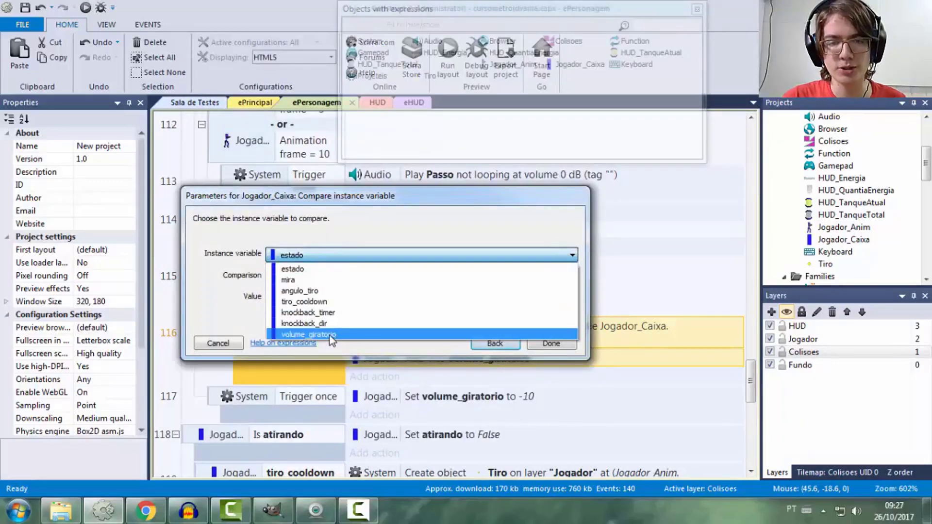
{"action": "left_click", "coordinate": [330, 335]}
{"action": "left_click", "coordinate": [308, 278]}
{"action": "left_click", "coordinate": [302, 312]}
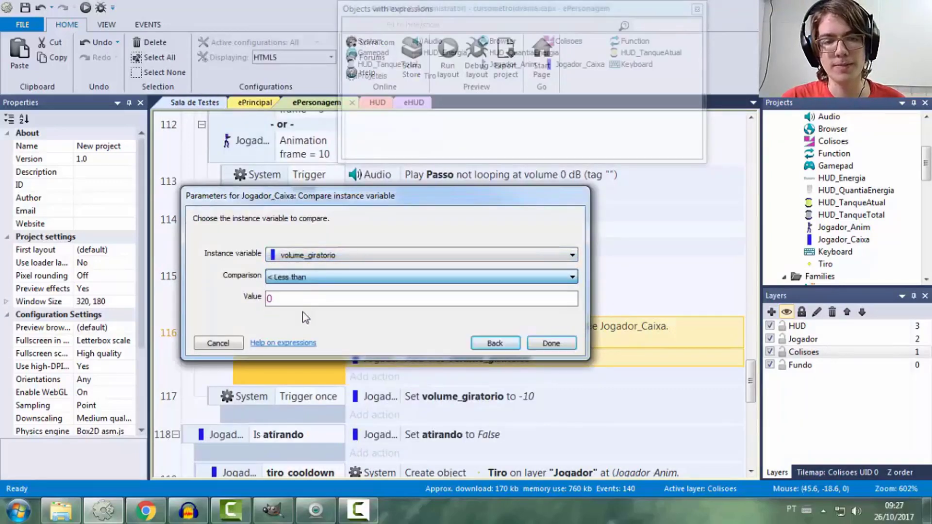
{"action": "key", "text": "Tab"}
{"action": "type", "text": "20"}
{"action": "key", "text": "Return"}
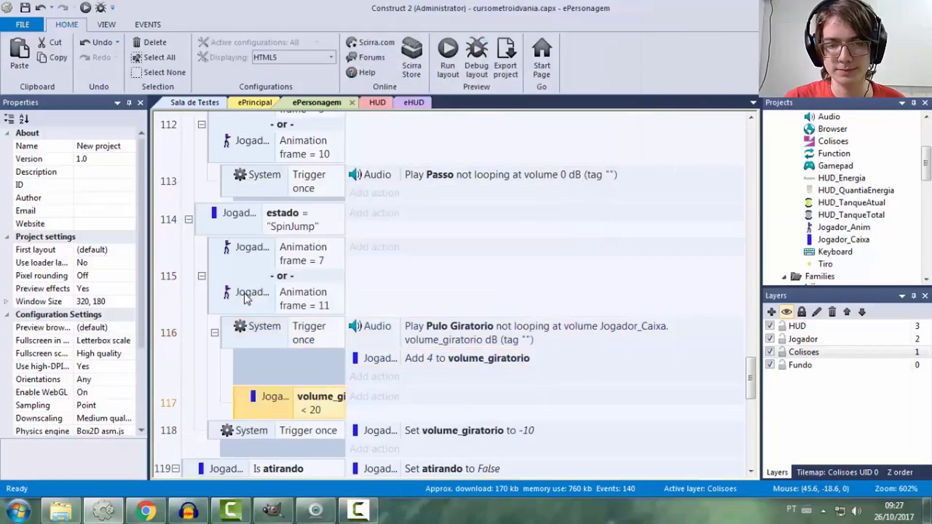
Move the action that adds 4 to volume_giratorio into the new volume_giratorio comparison sub-event
{"action": "scroll", "coordinate": [529, 308], "scroll_direction": "down", "scroll_amount": 1}
{"action": "left_click_drag", "start_coordinate": [529, 308], "coordinate": [537, 352]}
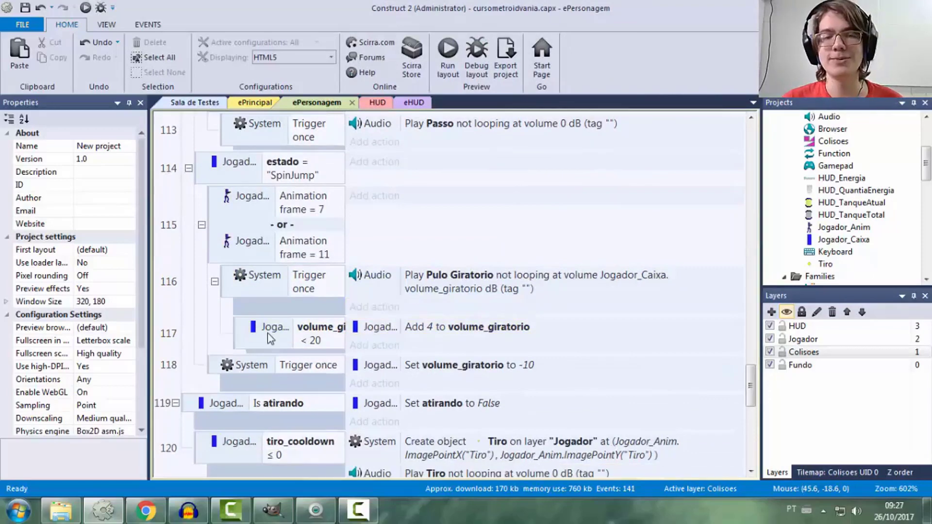
Change the volume_giratorio condition's comparison to Less or equal
{"action": "left_click", "coordinate": [316, 333]}
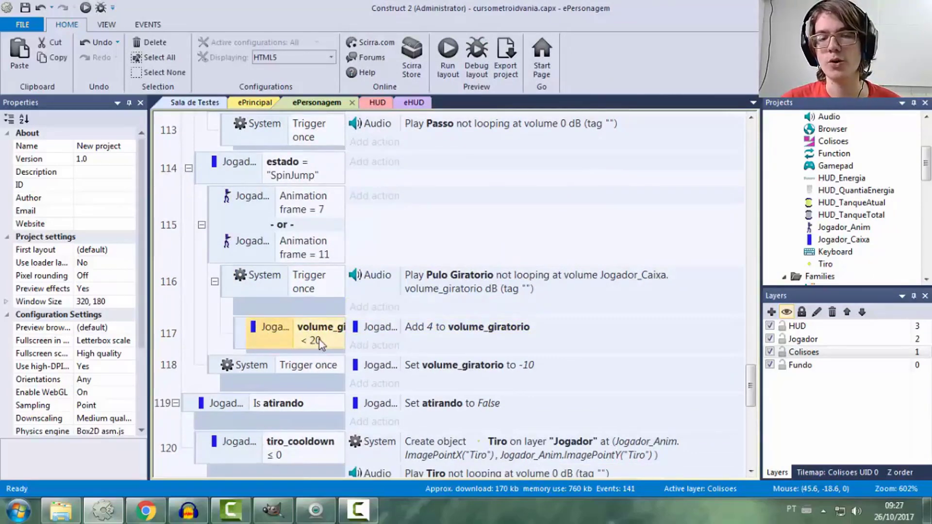
{"action": "double_click", "coordinate": [331, 339]}
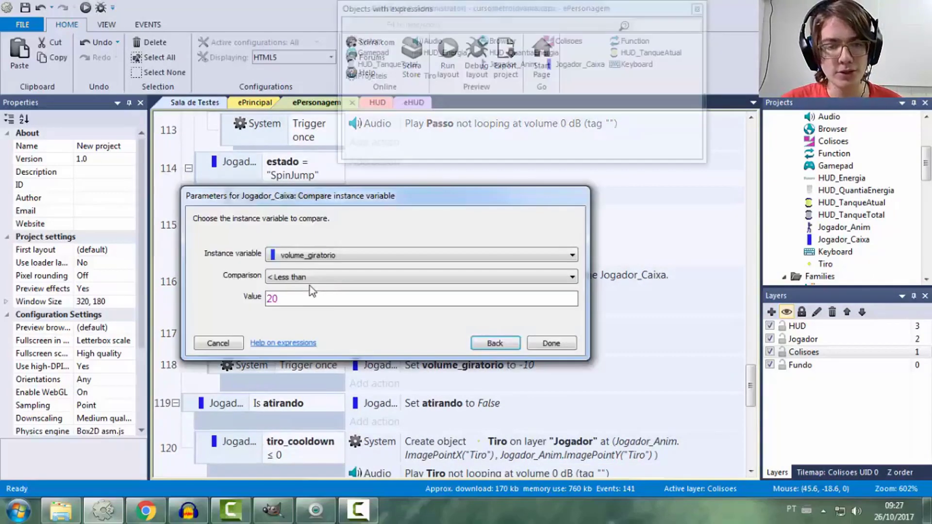
{"action": "left_click", "coordinate": [306, 278]}
{"action": "left_click", "coordinate": [300, 323]}
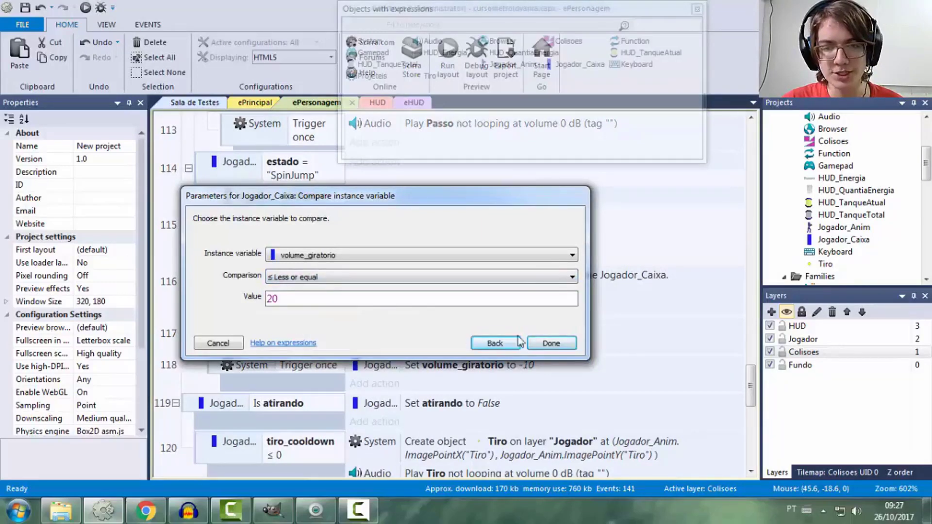
{"action": "left_click", "coordinate": [554, 342]}
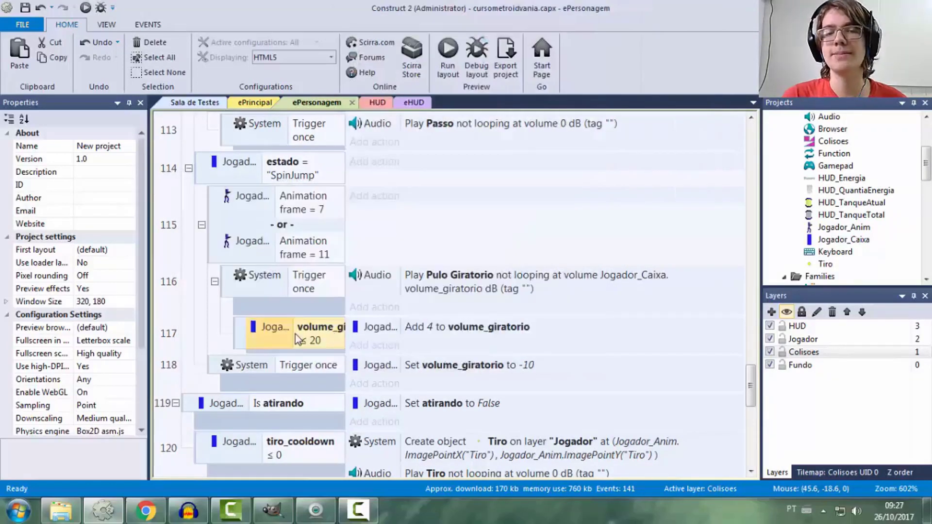
Review the SpinJump event group, checking the volume limit, the Add 4 action, the Pulo Giratorio playback and the -10 reset
{"action": "left_click", "coordinate": [435, 330]}
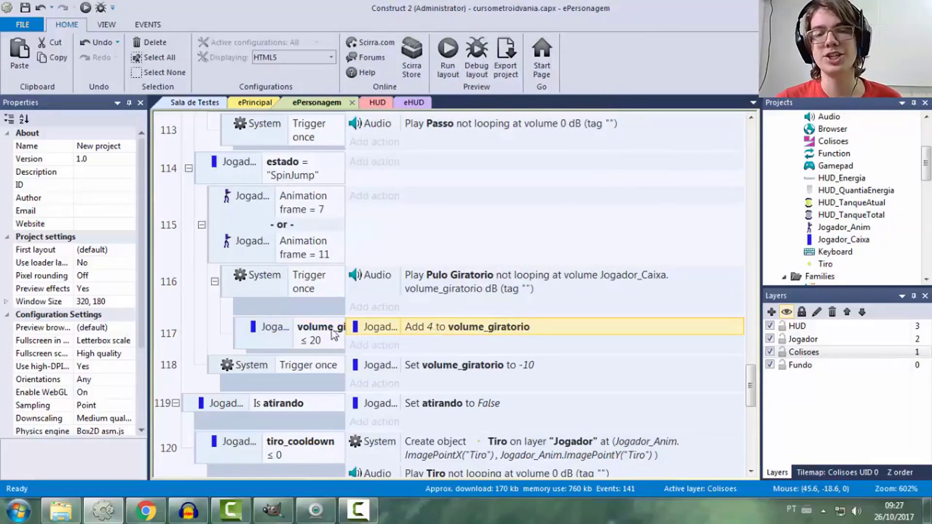
{"action": "left_click", "coordinate": [314, 335]}
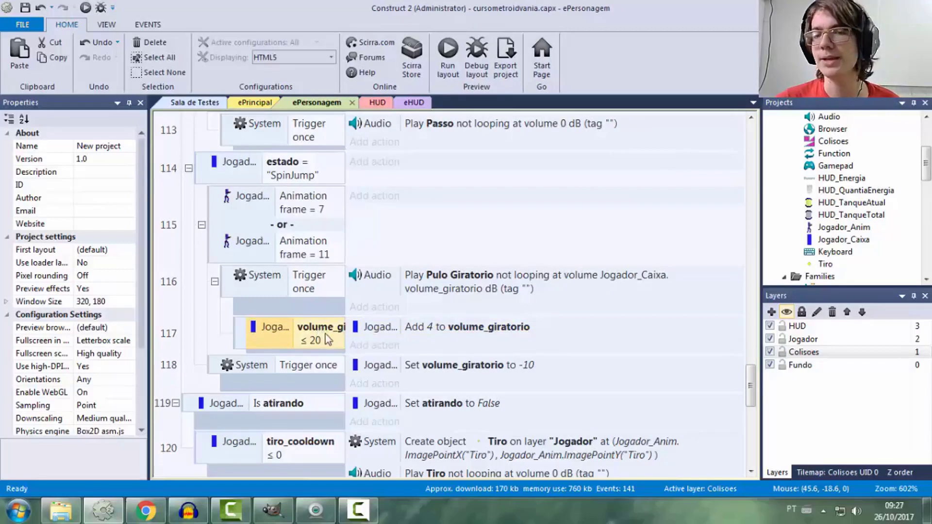
{"action": "left_click", "coordinate": [442, 334]}
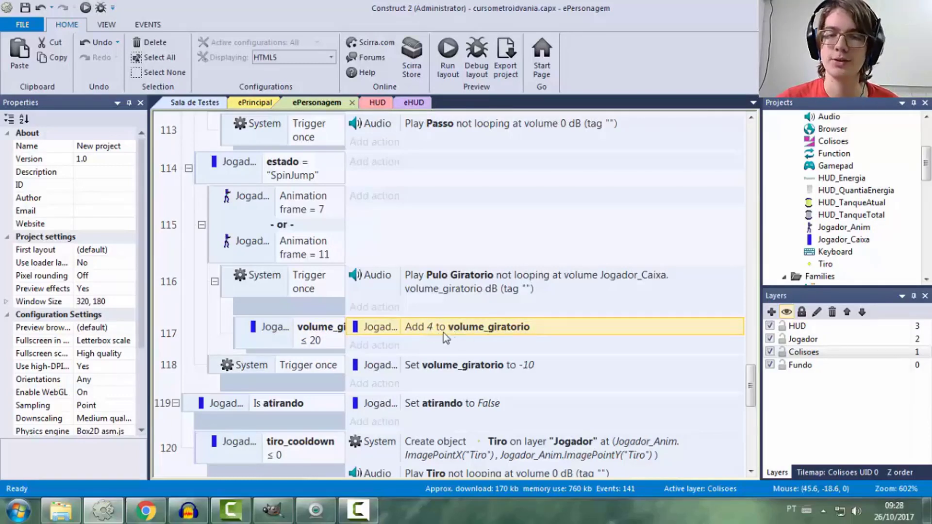
{"action": "left_click", "coordinate": [445, 367]}
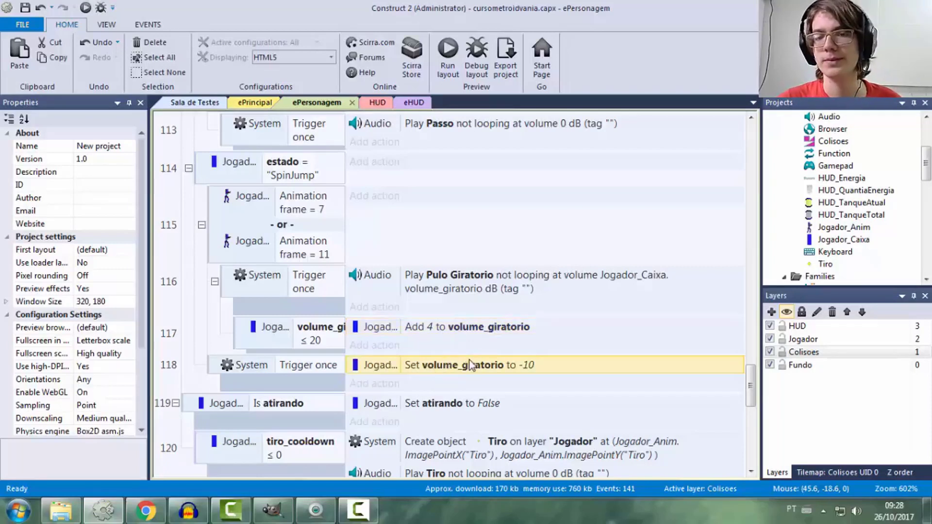
{"action": "left_click", "coordinate": [327, 307]}
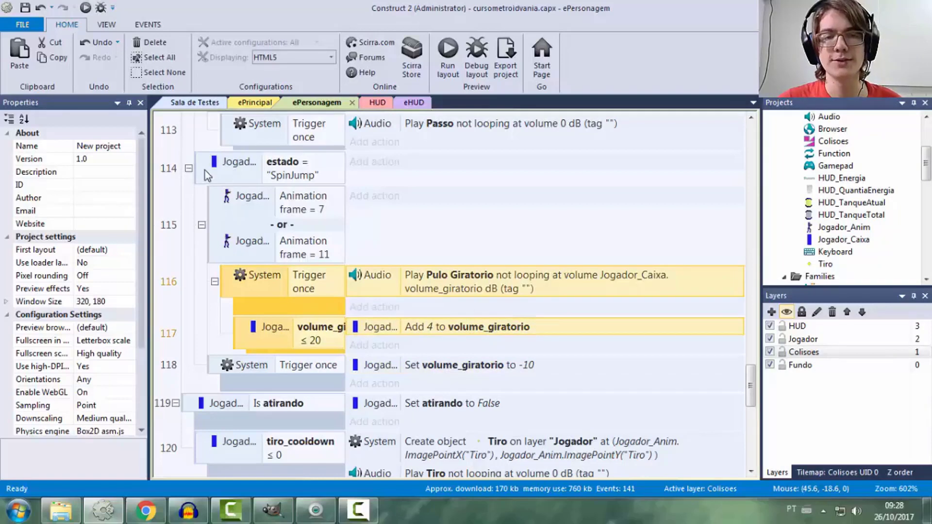
{"action": "left_click", "coordinate": [204, 170]}
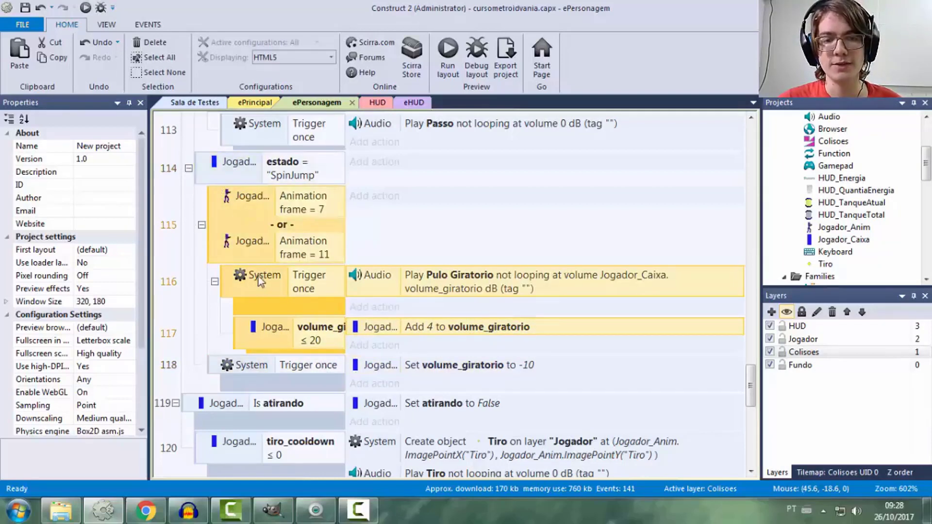
{"action": "left_click", "coordinate": [232, 285]}
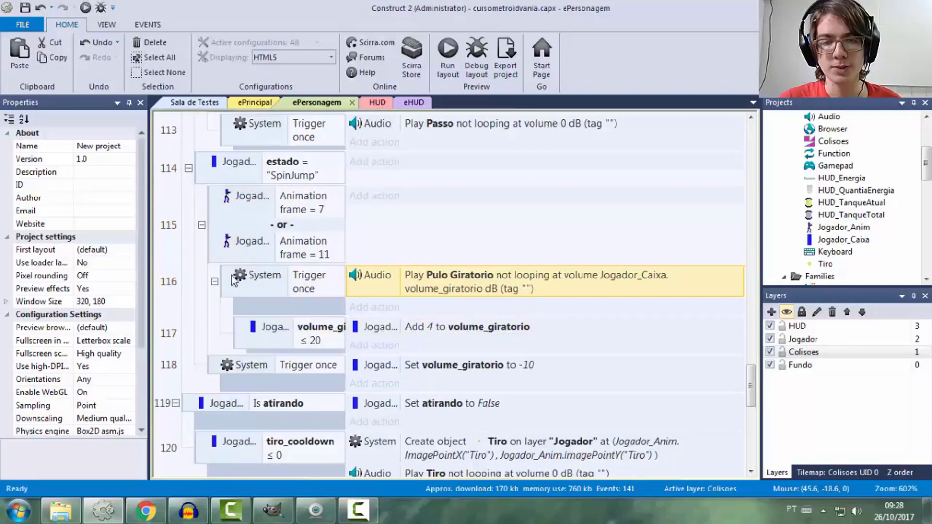
{"action": "left_click", "coordinate": [408, 277]}
{"action": "left_click", "coordinate": [273, 333]}
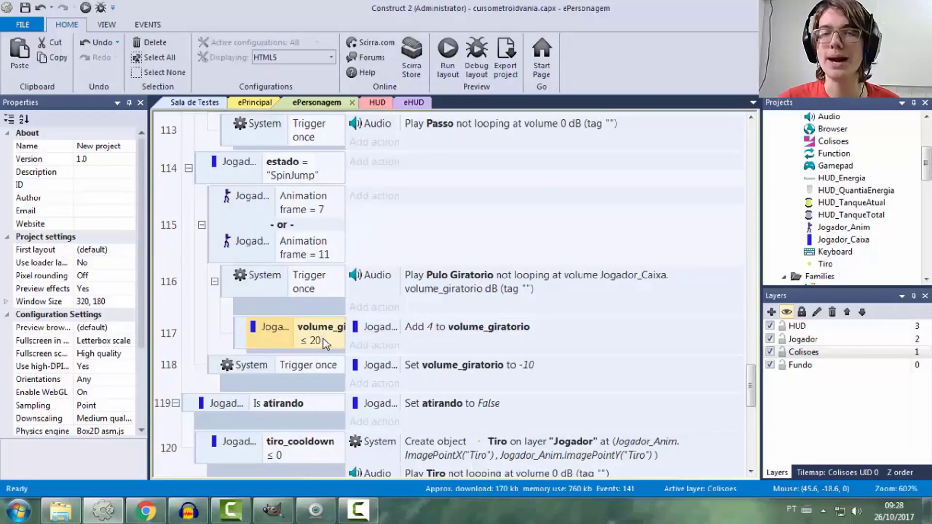
{"action": "left_click", "coordinate": [463, 332]}
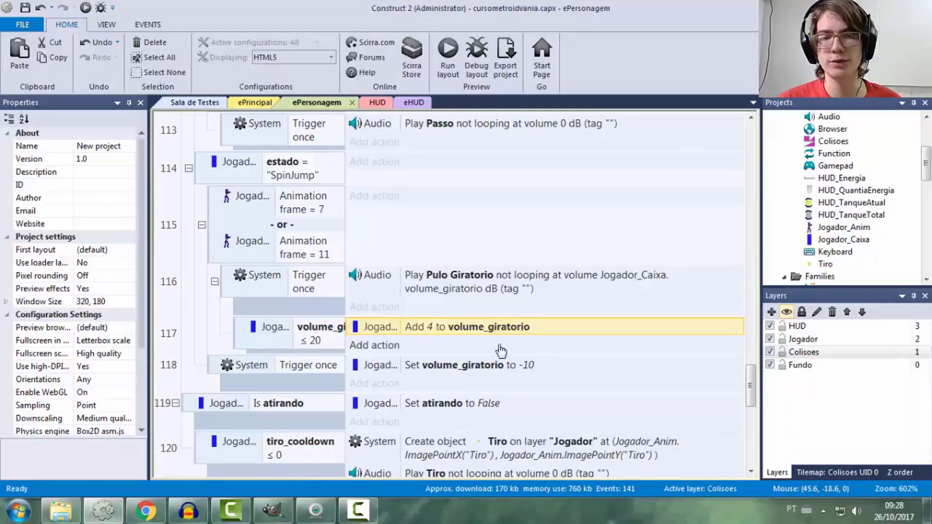
{"action": "left_click", "coordinate": [326, 381]}
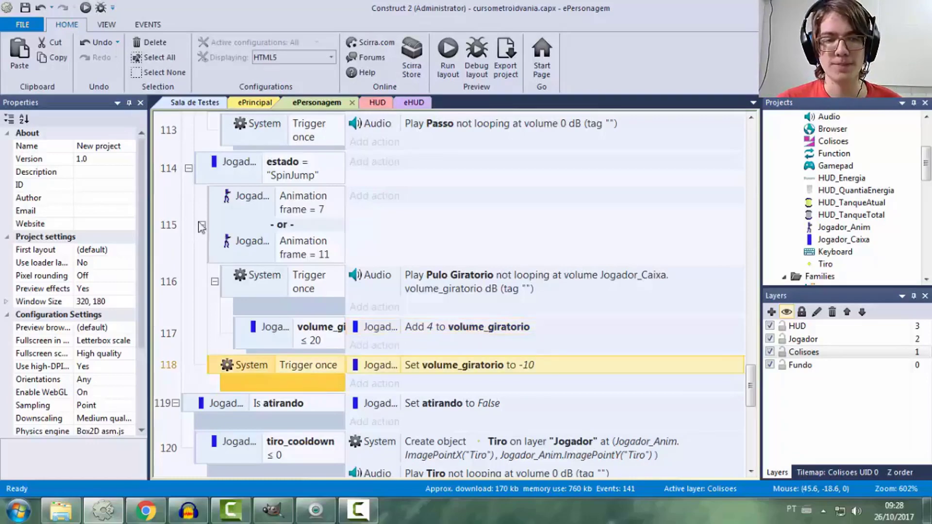
{"action": "left_click", "coordinate": [204, 171]}
{"action": "left_click", "coordinate": [266, 366]}
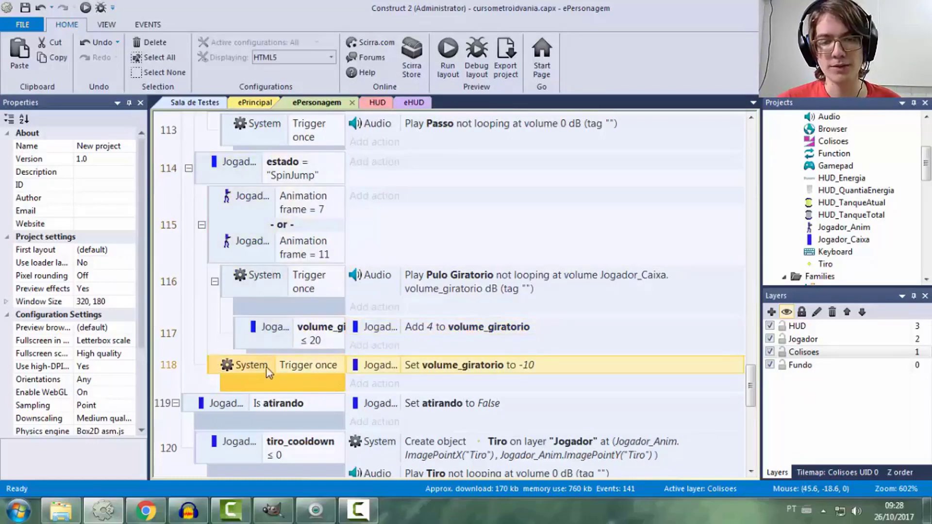
{"action": "left_click", "coordinate": [496, 371]}
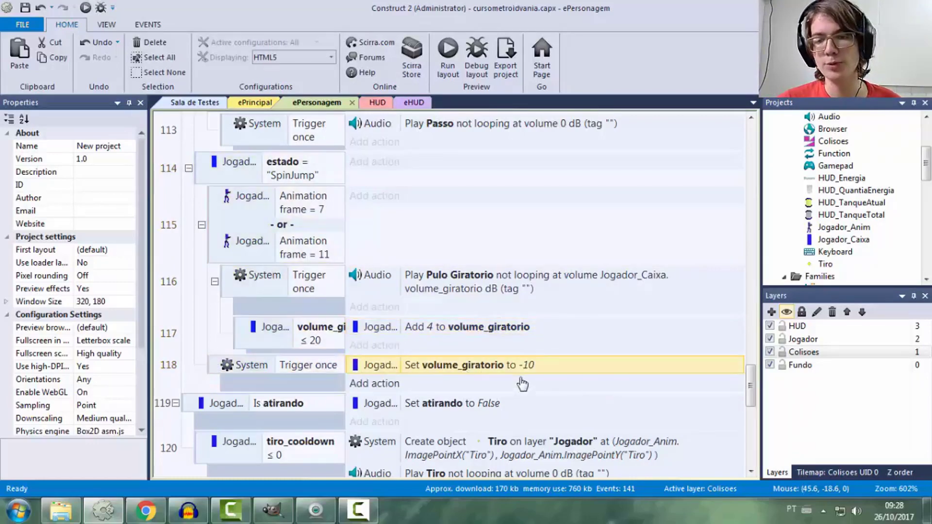
Collapse the animation frame 7 or 11 event and move the Trigger once sub-event that resets volume_giratorio above it
{"action": "double_click", "coordinate": [201, 229]}
{"action": "left_click", "coordinate": [247, 416]}
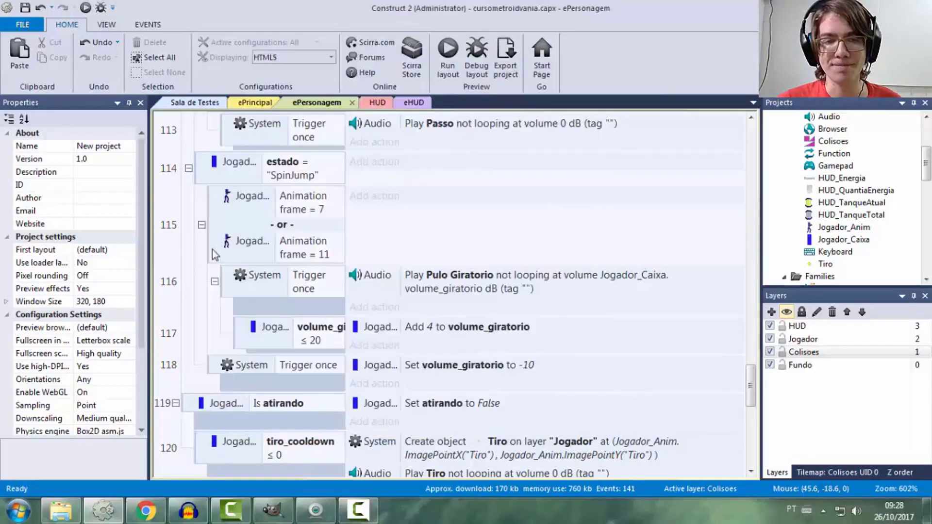
{"action": "left_click", "coordinate": [201, 225]}
{"action": "left_click_drag", "start_coordinate": [214, 275], "coordinate": [226, 203]}
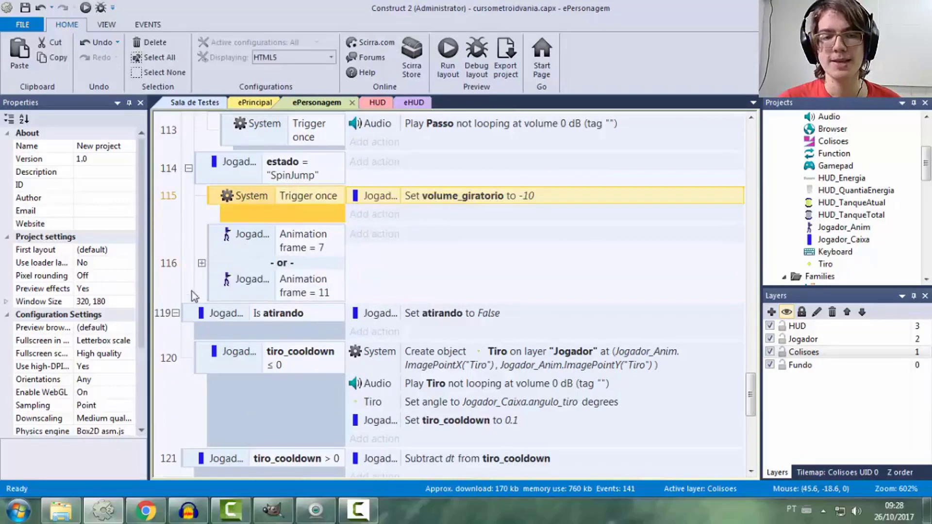
{"action": "left_click", "coordinate": [202, 230]}
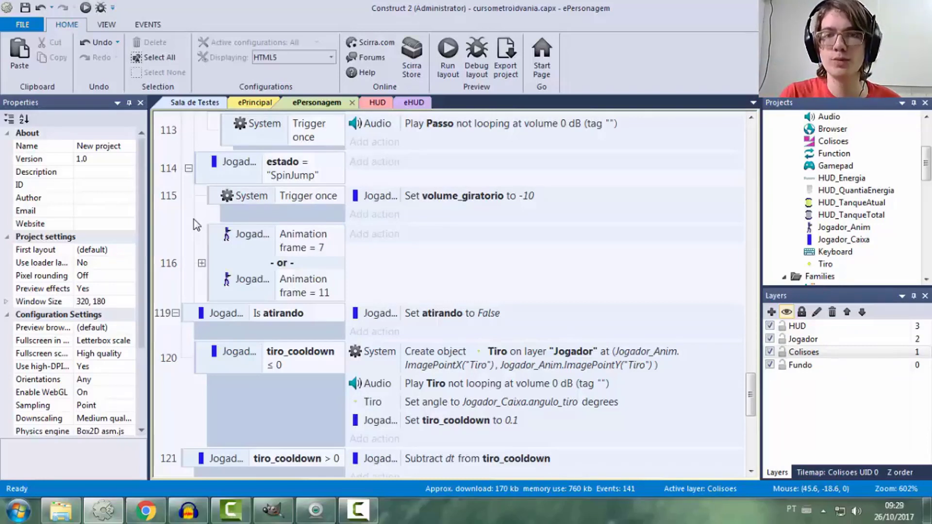
{"action": "left_click", "coordinate": [202, 264]}
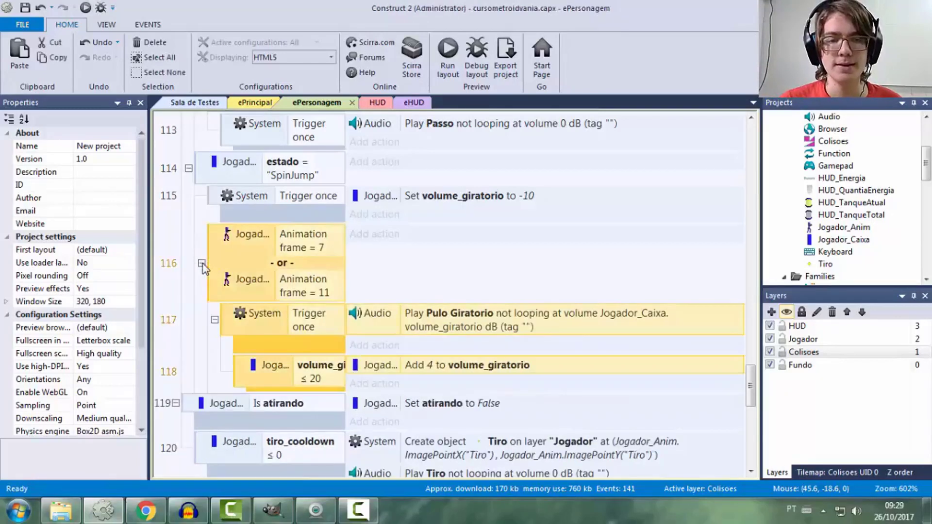
{"action": "left_click", "coordinate": [202, 263]}
Debug the Sala de Testes layout and inspect Jogador_Caixa's volume_giratorio variable in the Inspector
{"action": "left_click", "coordinate": [194, 102]}
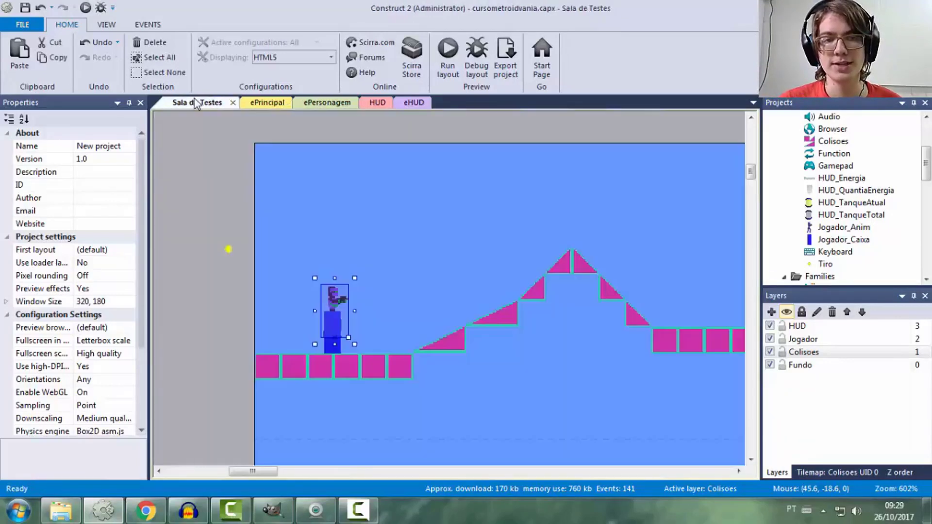
{"action": "left_click", "coordinate": [484, 57]}
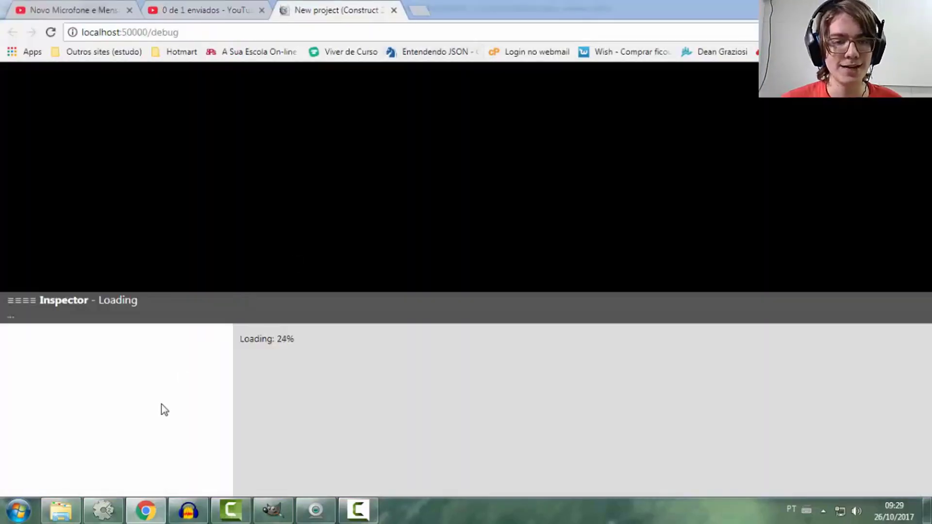
{"action": "scroll", "coordinate": [156, 409], "scroll_direction": "down", "scroll_amount": 1}
{"action": "left_click", "coordinate": [88, 445]}
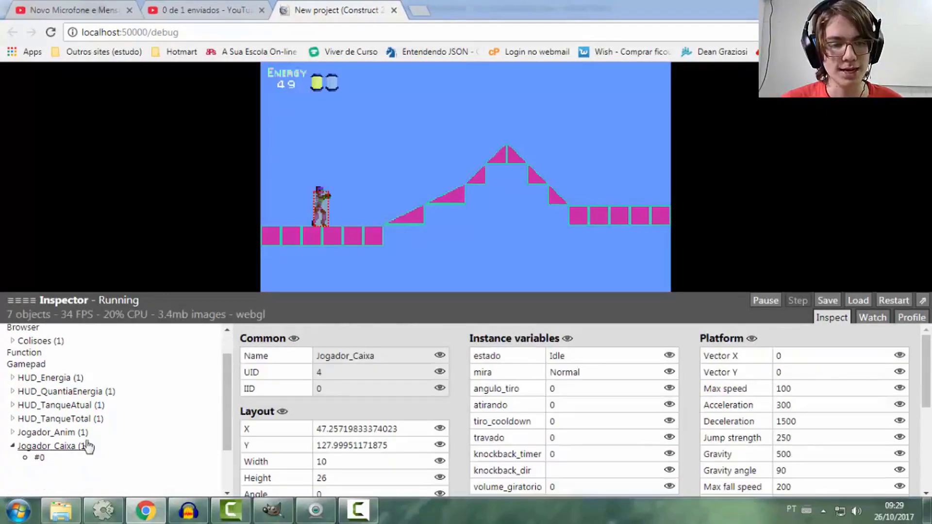
{"action": "scroll", "coordinate": [453, 372], "scroll_direction": "down", "scroll_amount": 3}
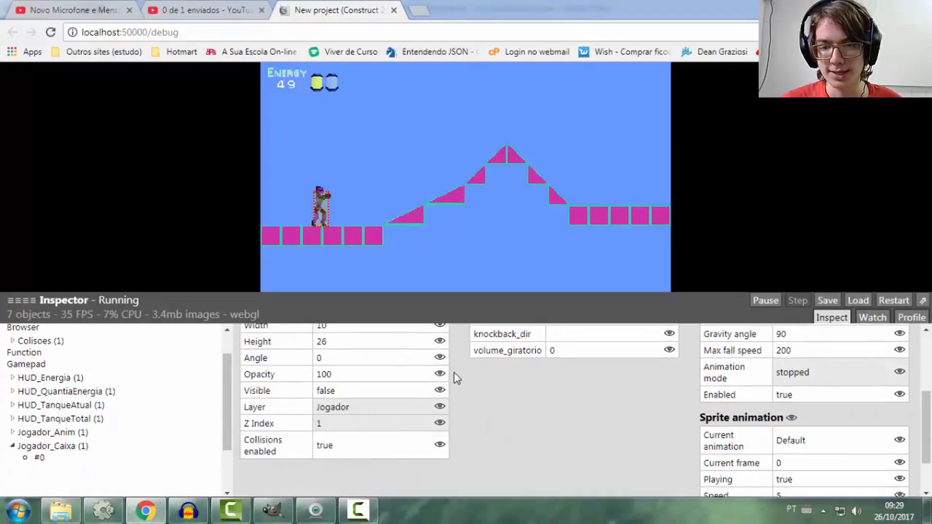
Spin-jump the player back and forth across the test room to check how volume_giratorio changes during each jump
{"action": "key", "text": "Right"}
{"action": "key", "text": "Up"}
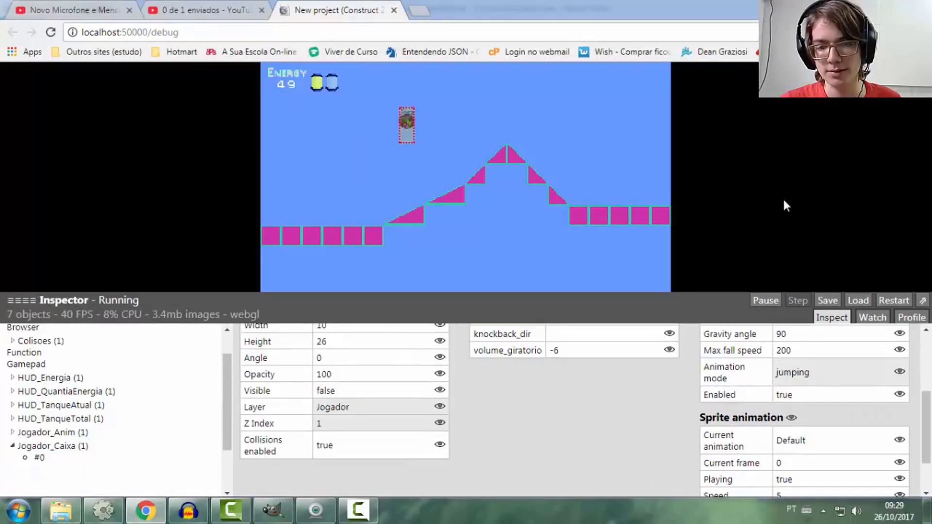
{"action": "key", "text": "Left"}
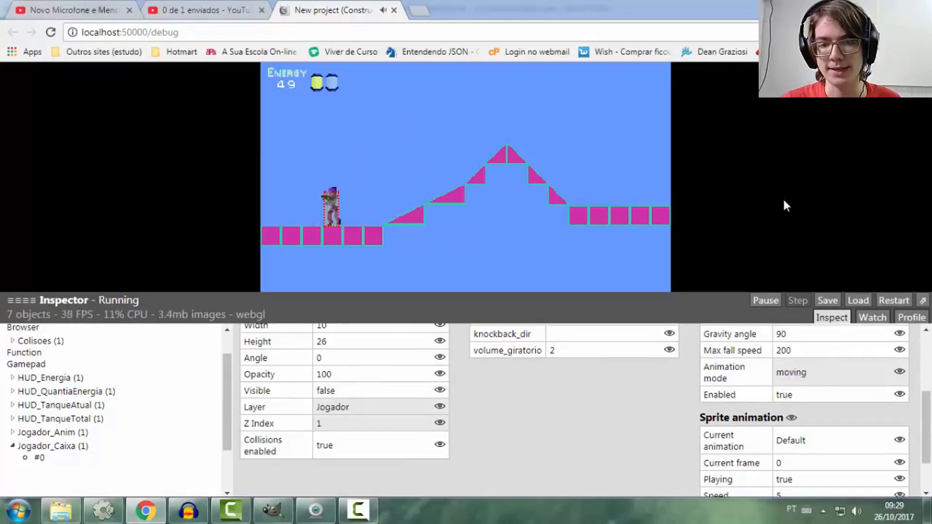
{"action": "key", "text": "Right"}
{"action": "key", "text": "Up"}
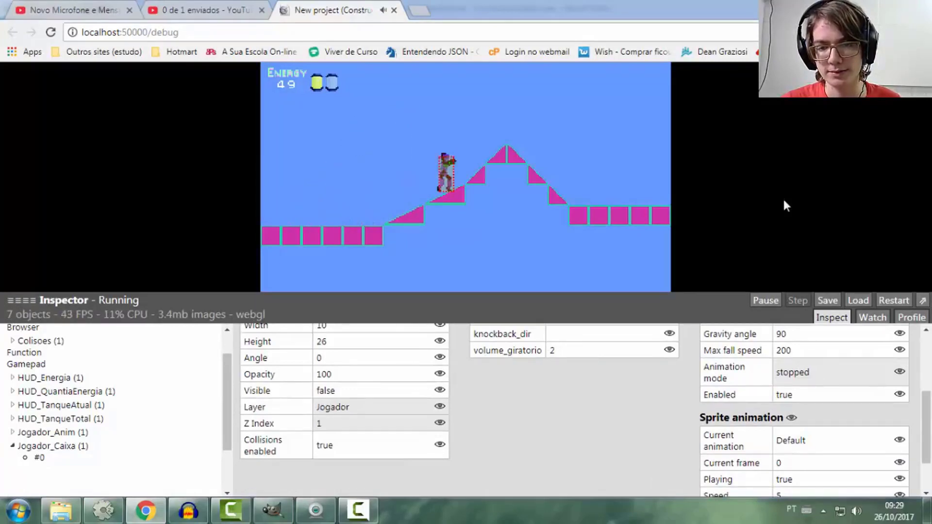
{"action": "key", "text": "Right"}
{"action": "key", "text": "Up"}
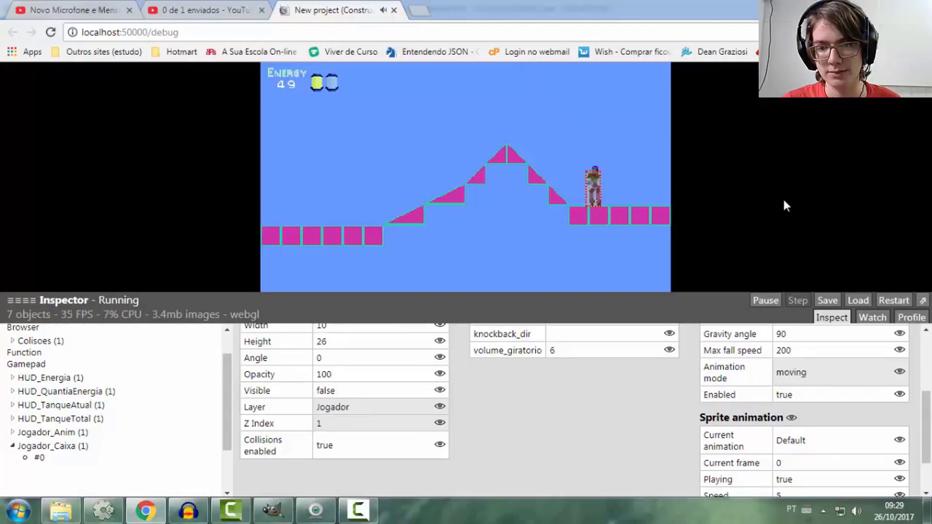
Spin-jump the player left and right around the slopes again, watching volume_giratorio reset and rise on each jump
{"action": "key", "text": "Left"}
{"action": "key", "text": "Up"}
{"action": "key", "text": "Left"}
{"action": "key", "text": "Up"}
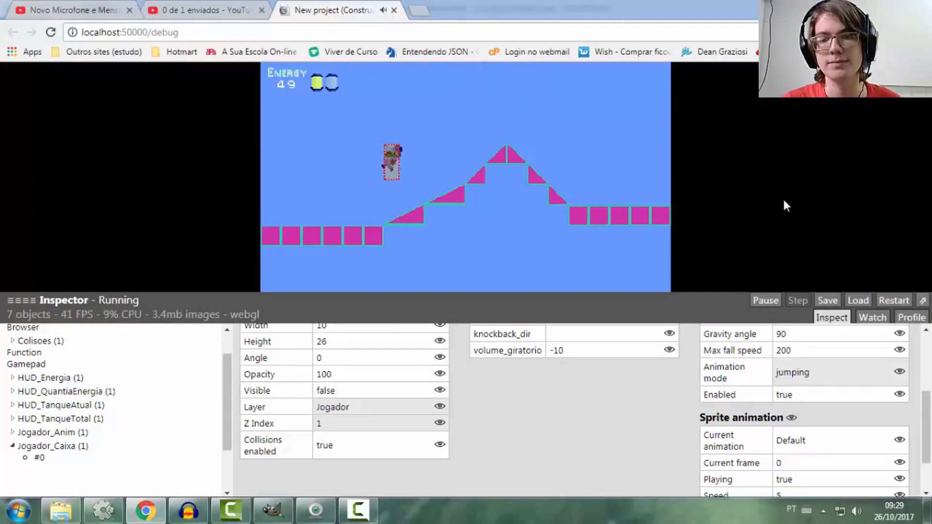
{"action": "key", "text": "Right"}
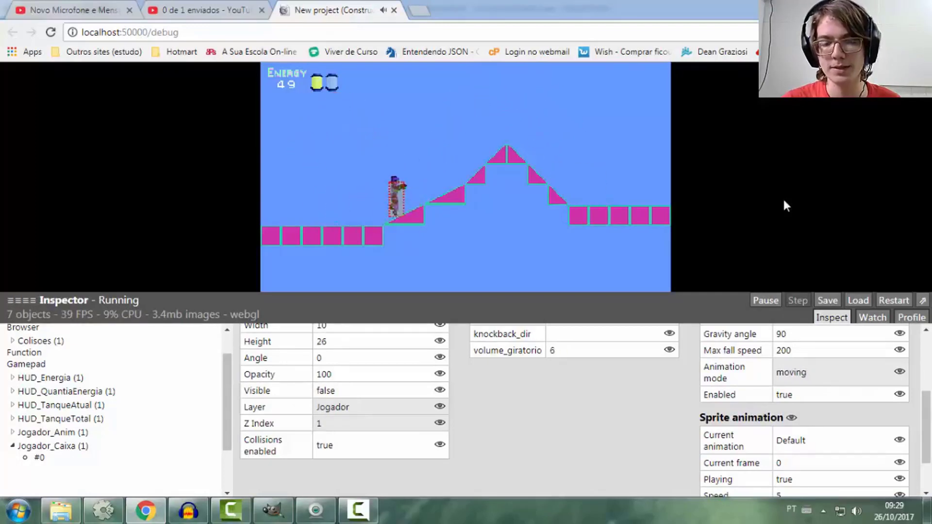
{"action": "key", "text": "Right"}
{"action": "key", "text": "Up"}
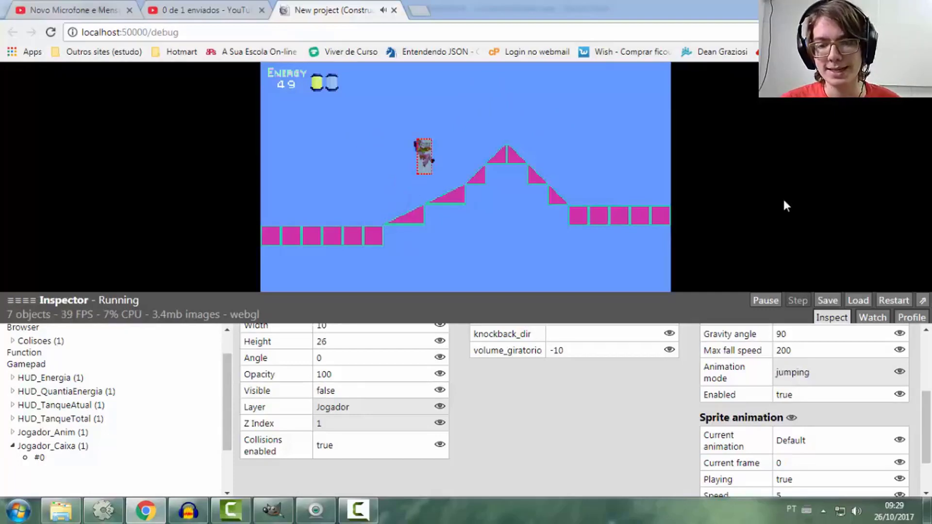
{"action": "key", "text": "Left"}
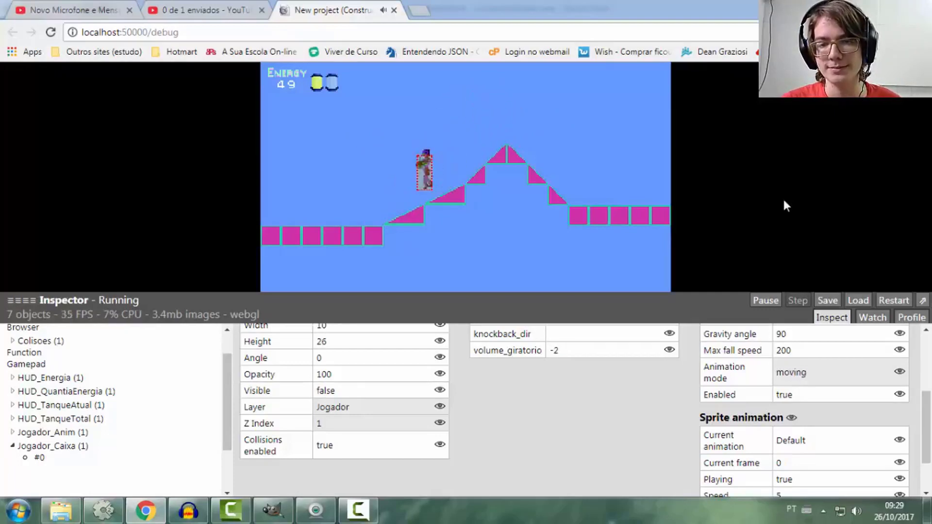
{"action": "key", "text": "Up"}
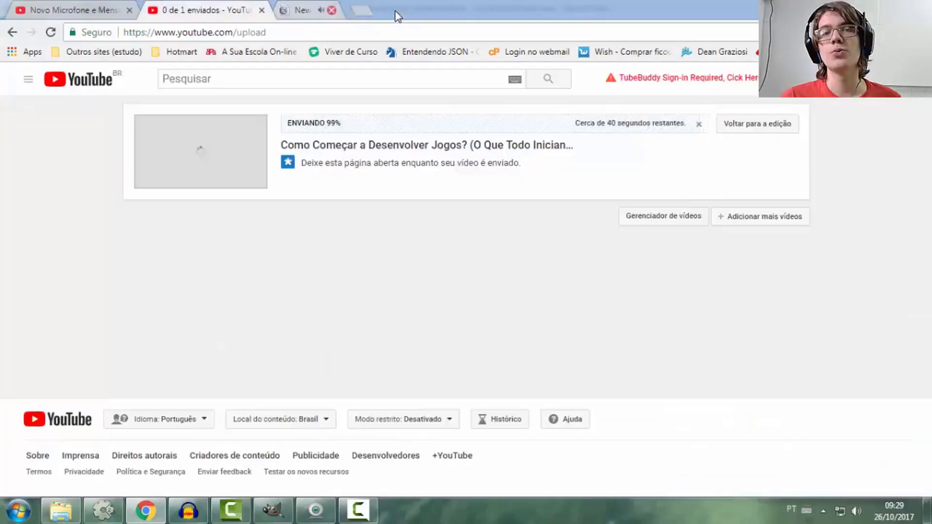
Close the debug preview and return to the Sala de Testes layout in Construct 2
{"action": "left_click", "coordinate": [394, 10]}
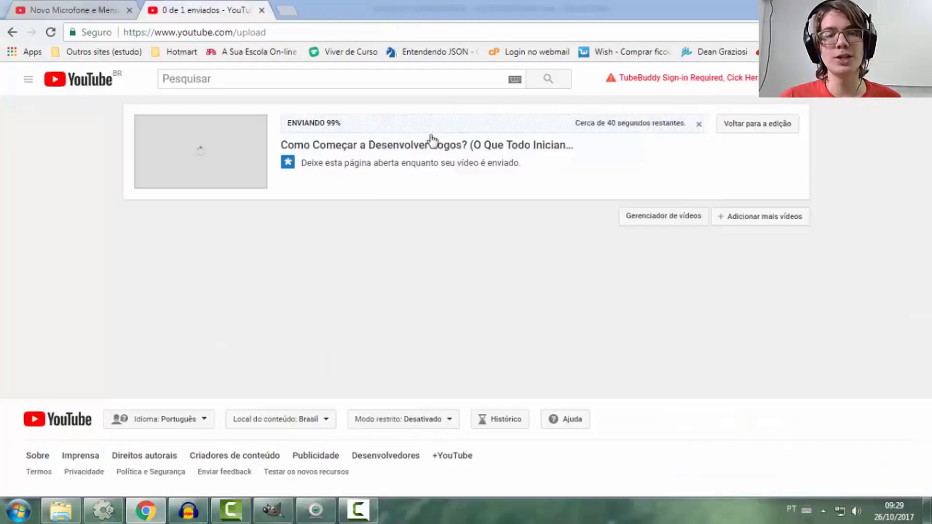
{"action": "left_click", "coordinate": [121, 509]}
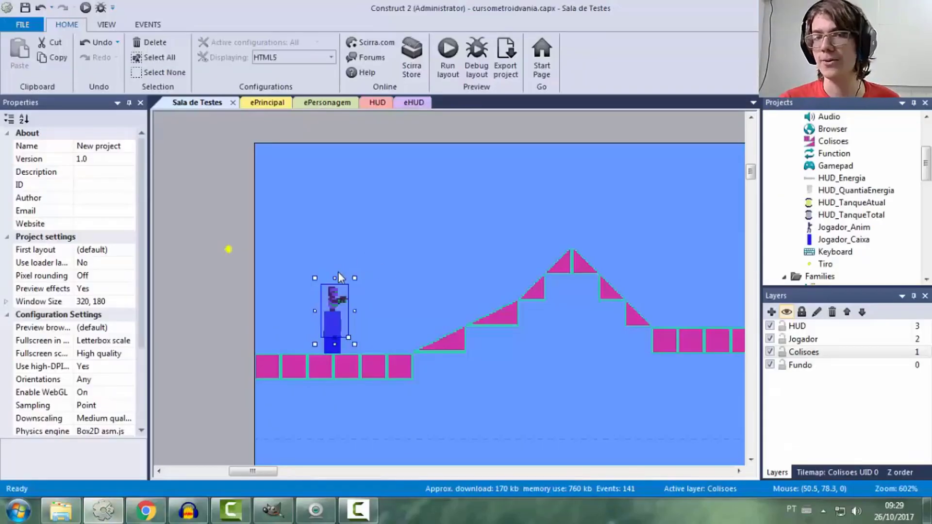
{"action": "left_click", "coordinate": [400, 138]}
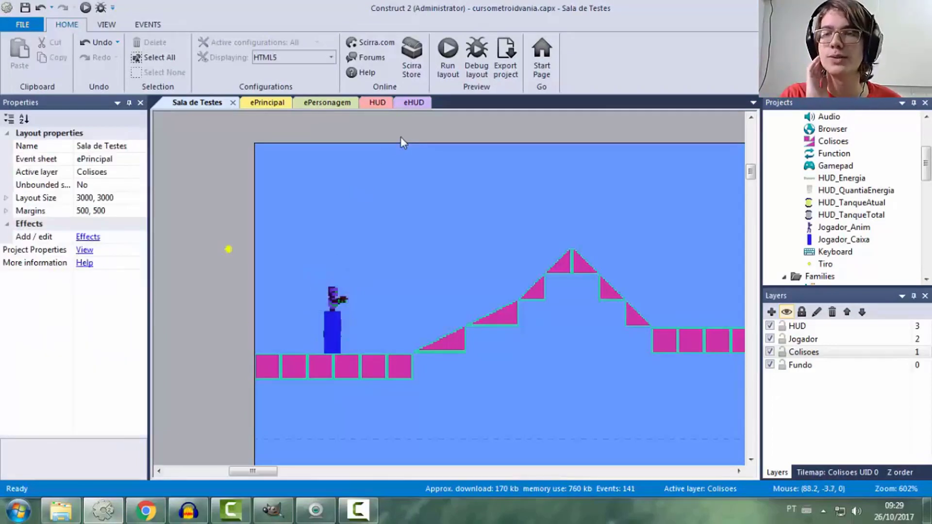
{"action": "left_click", "coordinate": [390, 160]}
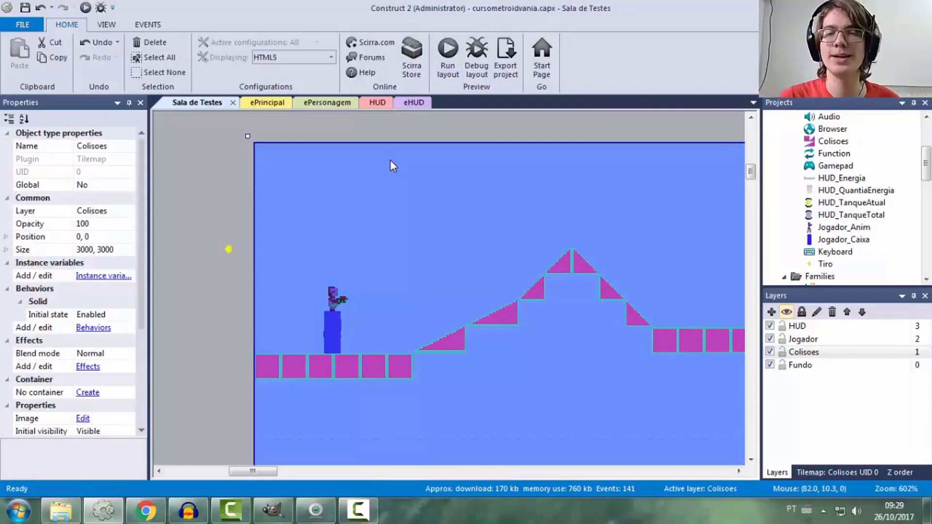
Expand the animation frame 7 or 11 event in the ePersonagem sheet and review its two frame conditions and sub-events
{"action": "left_click", "coordinate": [316, 103]}
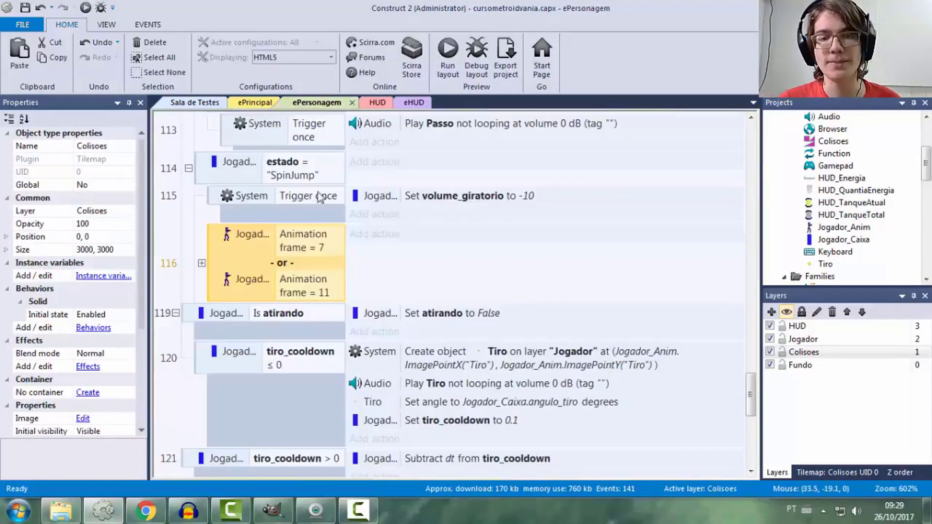
{"action": "left_click", "coordinate": [202, 263]}
{"action": "left_click", "coordinate": [245, 248]}
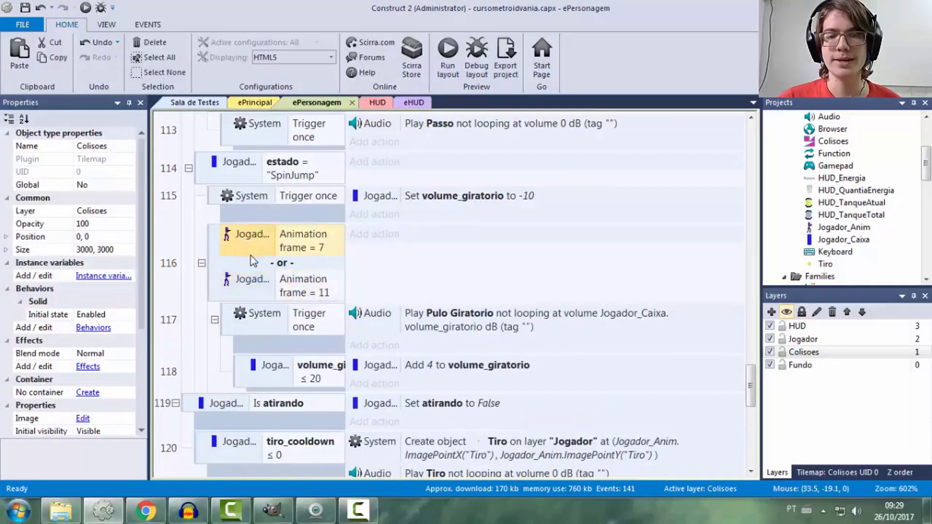
{"action": "left_click", "coordinate": [260, 269]}
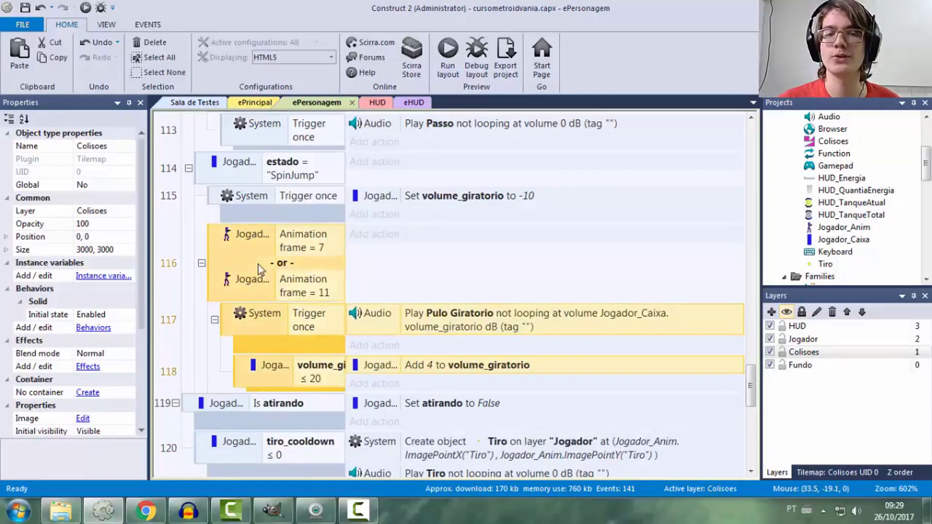
{"action": "left_click", "coordinate": [240, 280]}
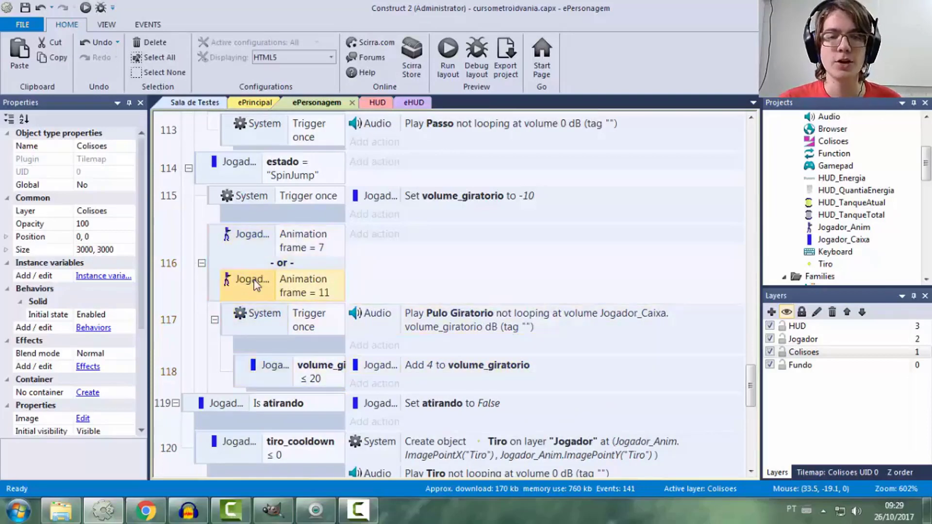
{"action": "left_click", "coordinate": [214, 251]}
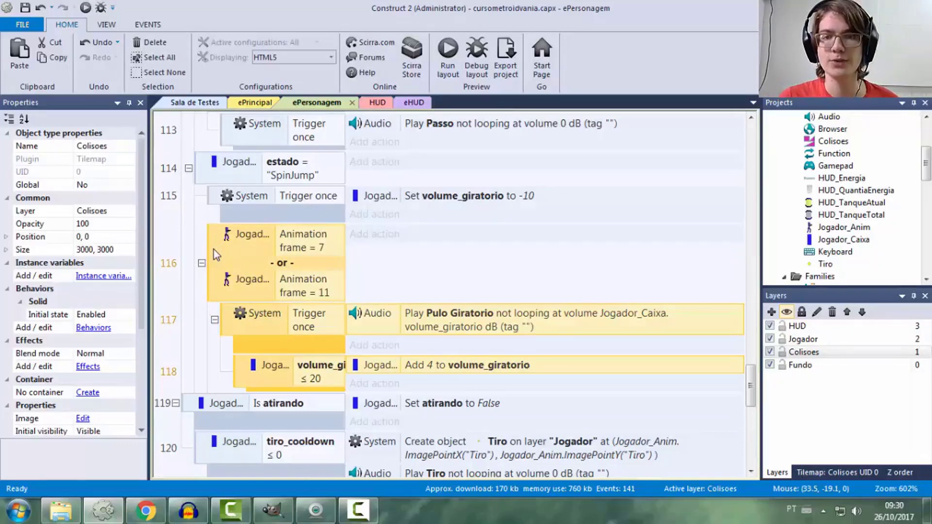
Collapse the estado = "SpinJump" event group and go back to the Sala de Testes layout
{"action": "left_click", "coordinate": [204, 254]}
{"action": "scroll", "coordinate": [205, 254], "scroll_direction": "up", "scroll_amount": 3}
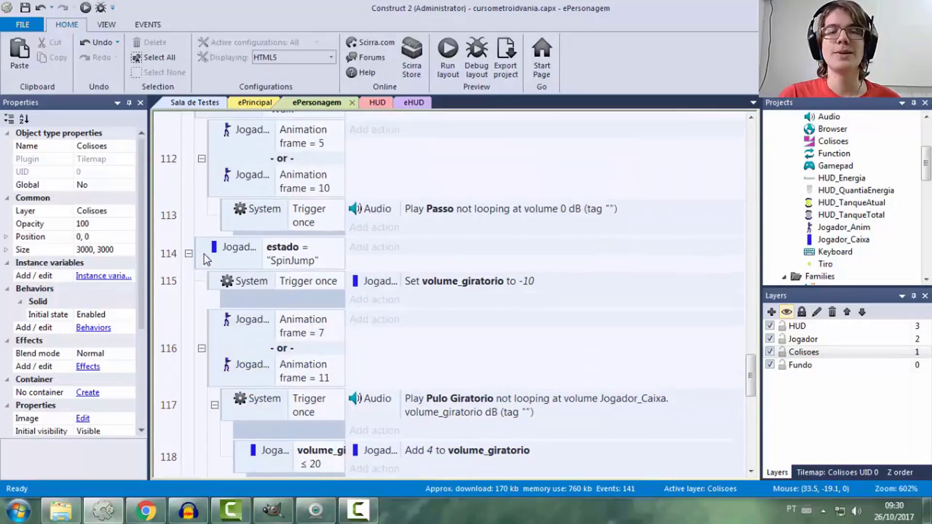
{"action": "left_click", "coordinate": [189, 253]}
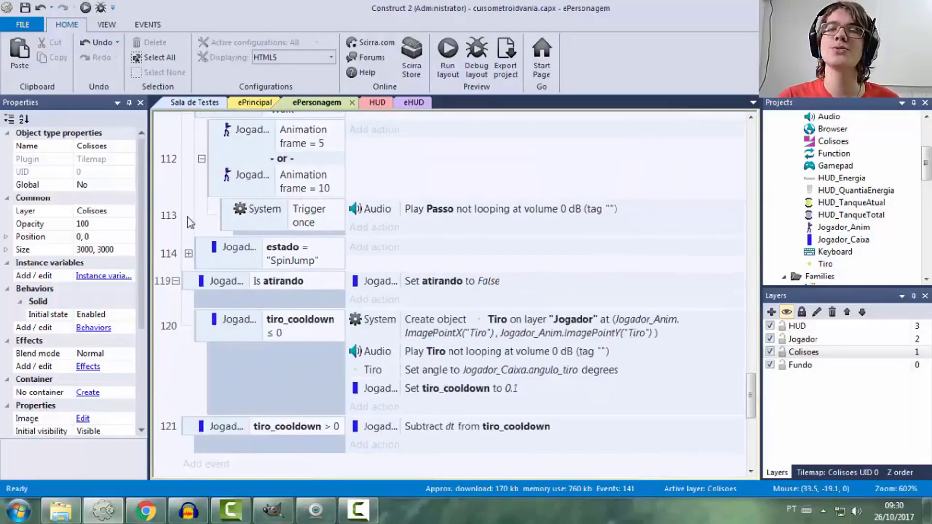
{"action": "scroll", "coordinate": [187, 217], "scroll_direction": "up", "scroll_amount": 2}
{"action": "left_click", "coordinate": [194, 103]}
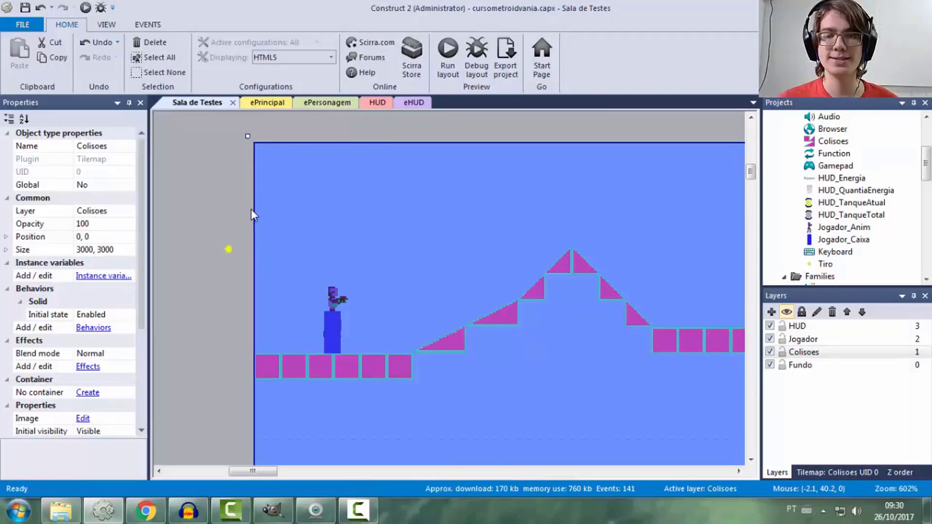
{"action": "left_click", "coordinate": [251, 209]}
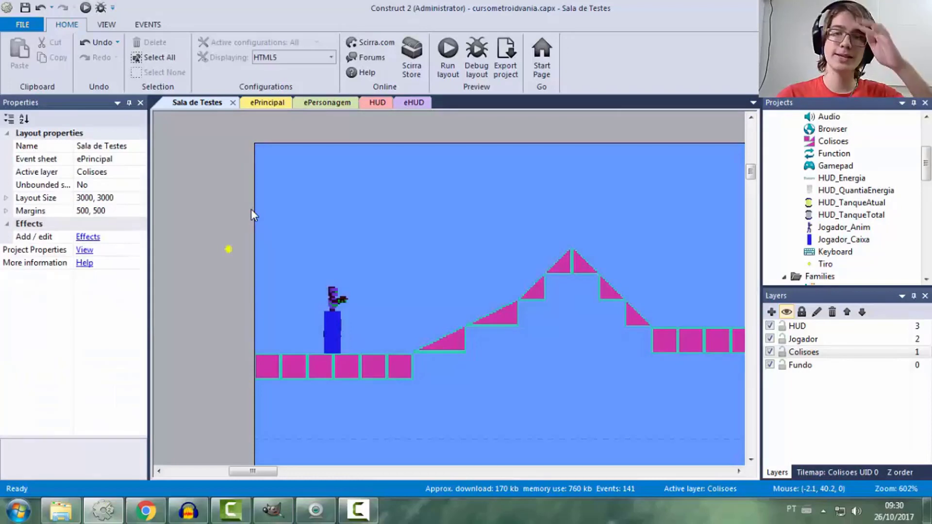